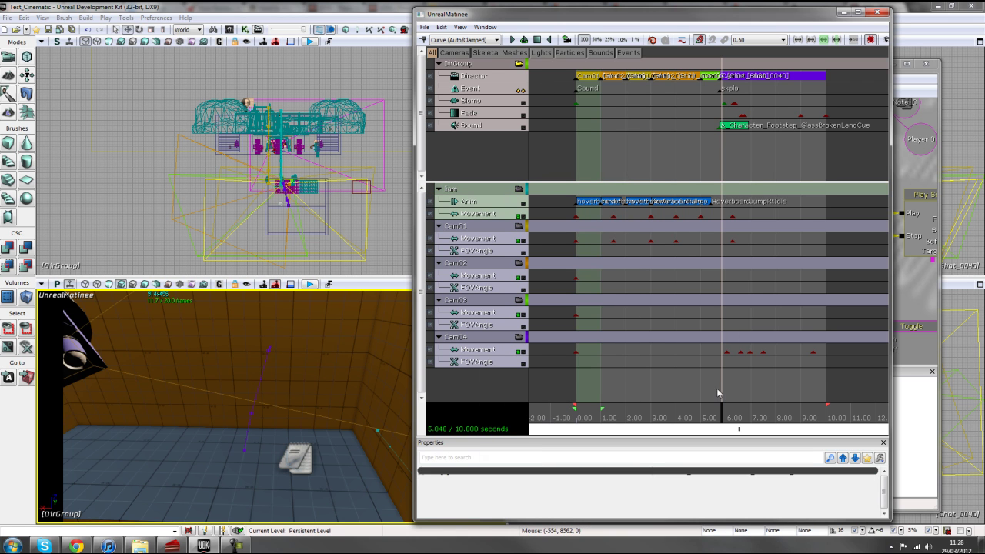
# Add an event key named PlaySound to the director group's Event track at 2.00 seconds.
pyautogui.rightClick(471, 67)
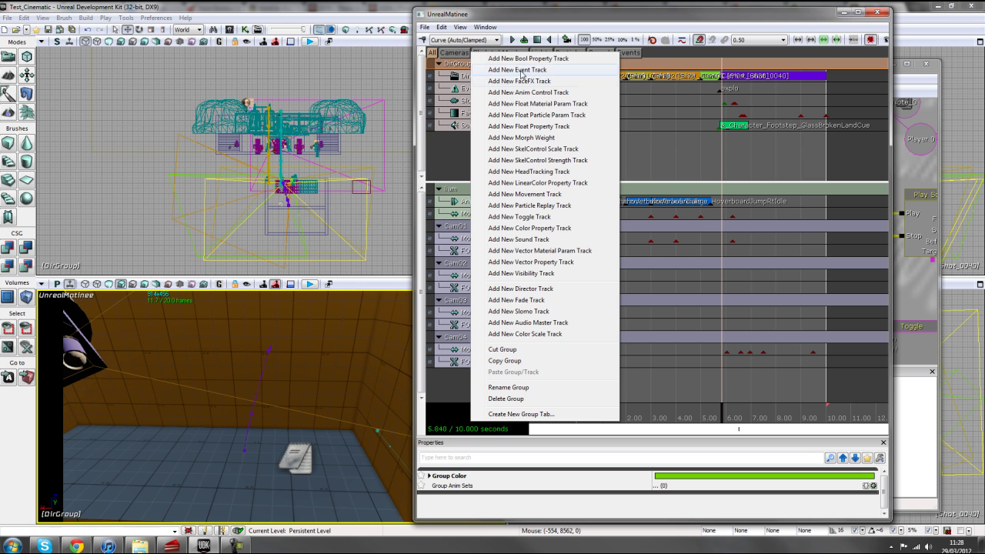
pyautogui.click(460, 169)
pyautogui.click(502, 93)
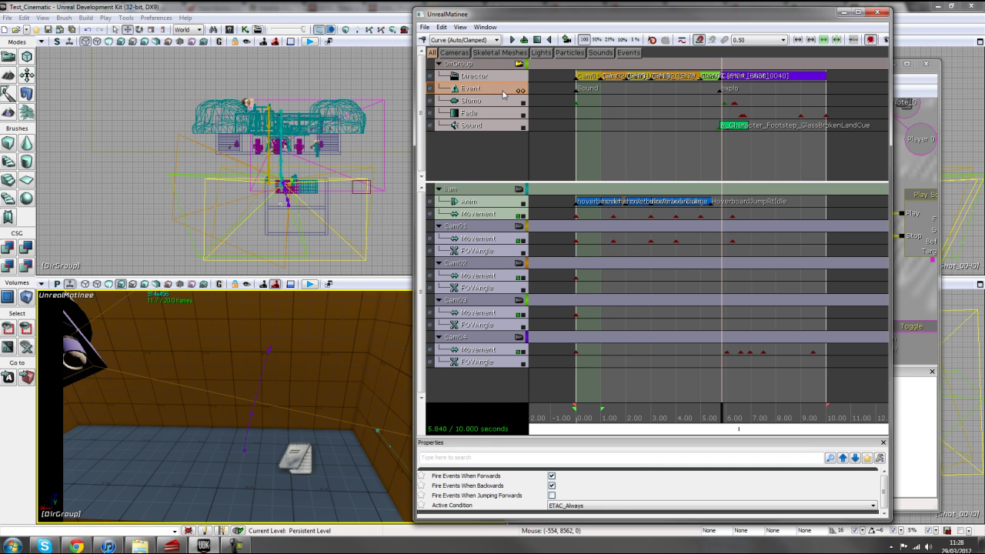
pyautogui.moveTo(629, 434)
pyautogui.mouseDown()
pyautogui.moveTo(647, 426)
pyautogui.moveTo(636, 418)
pyautogui.mouseUp()
pyautogui.press('Return')
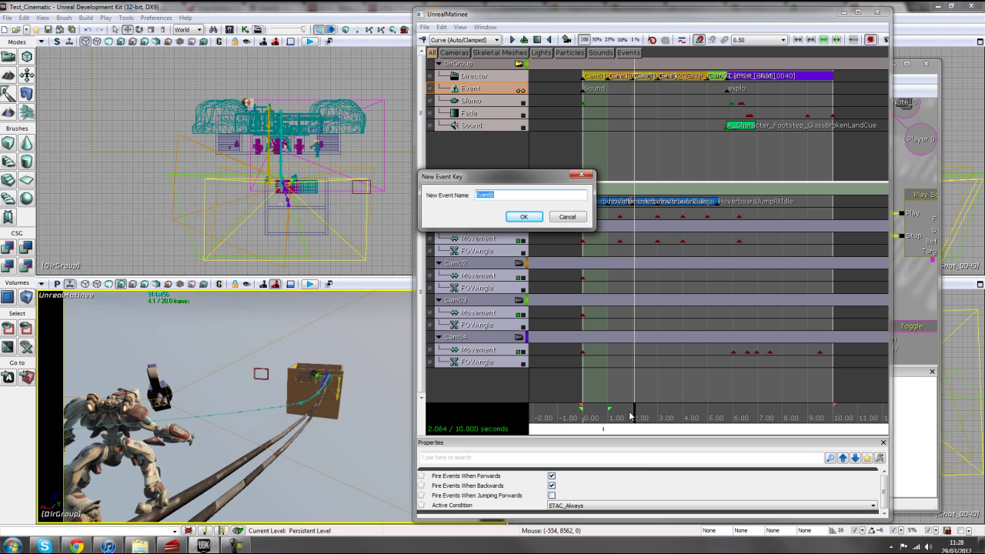
pyautogui.write('Pl')
pyautogui.press('Return')
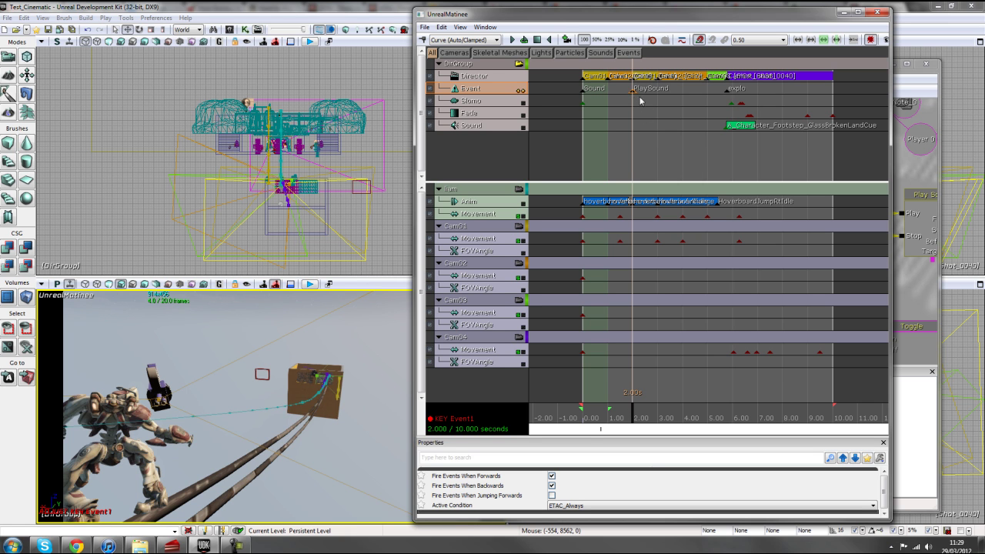
pyautogui.click(560, 218)
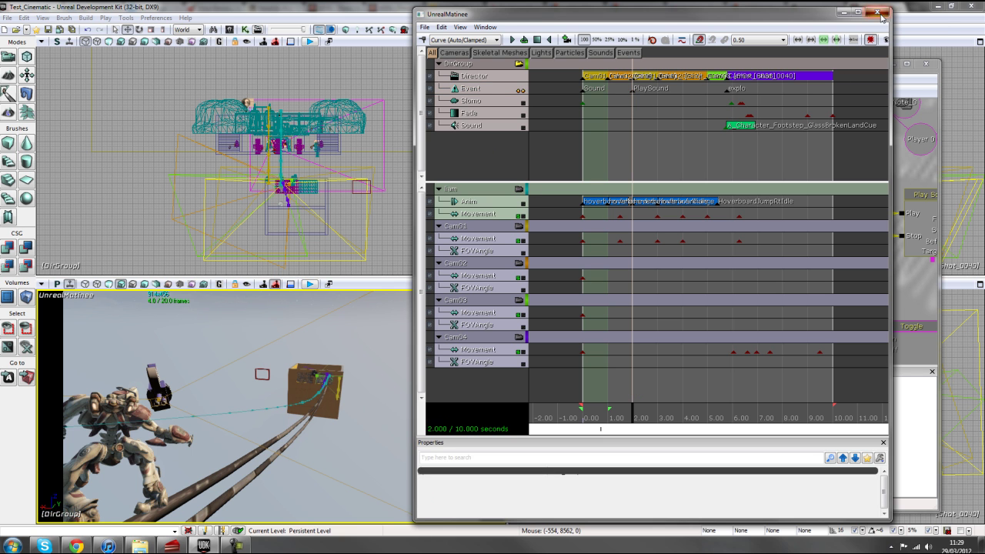
# Close Matinee and try to wire the Matinee node's PlaySound output towards the Play Sound action in Kismet.
pyautogui.click(883, 17)
pyautogui.scroll(-2, 717, 146)
pyautogui.moveTo(625, 129); pyautogui.dragTo(690, 137)
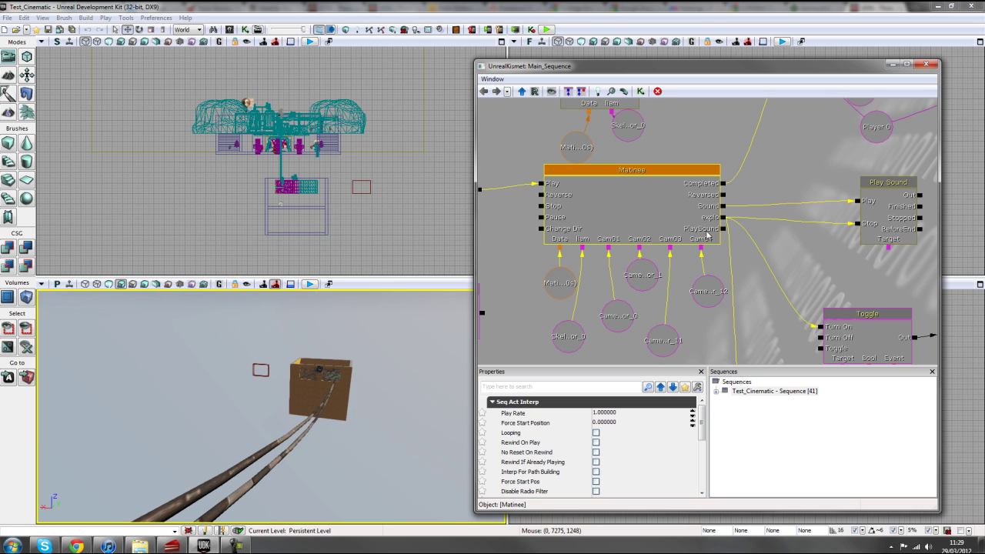
pyautogui.moveTo(724, 230); pyautogui.dragTo(687, 262)
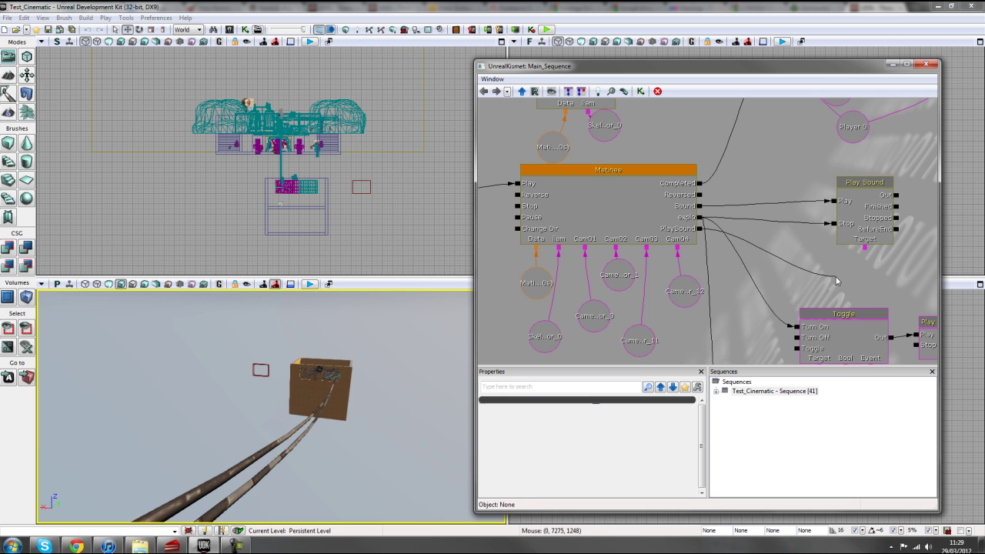
# Reopen the Matinee and delete the PlaySound key from the Event track.
pyautogui.click(648, 210)
pyautogui.doubleClick(647, 209)
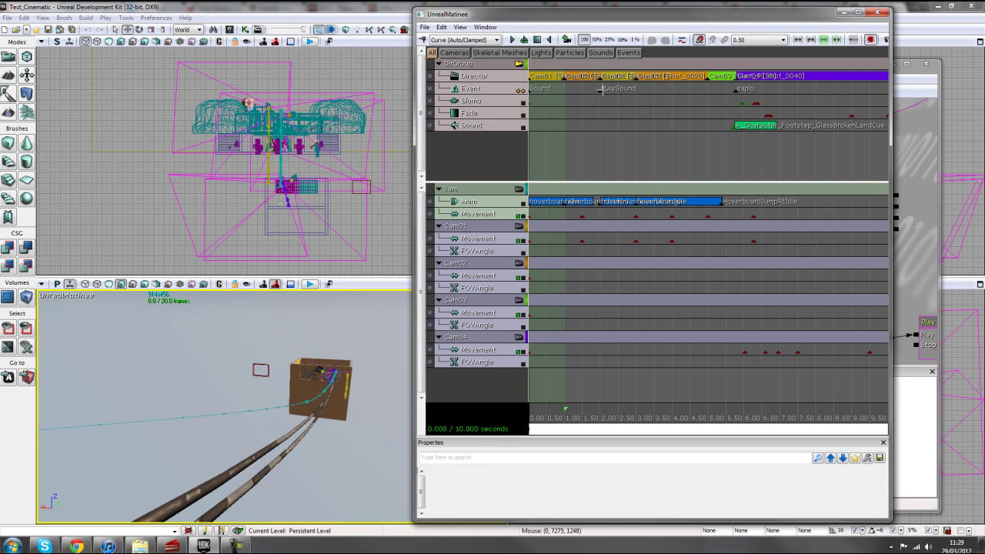
pyautogui.press('Delete')
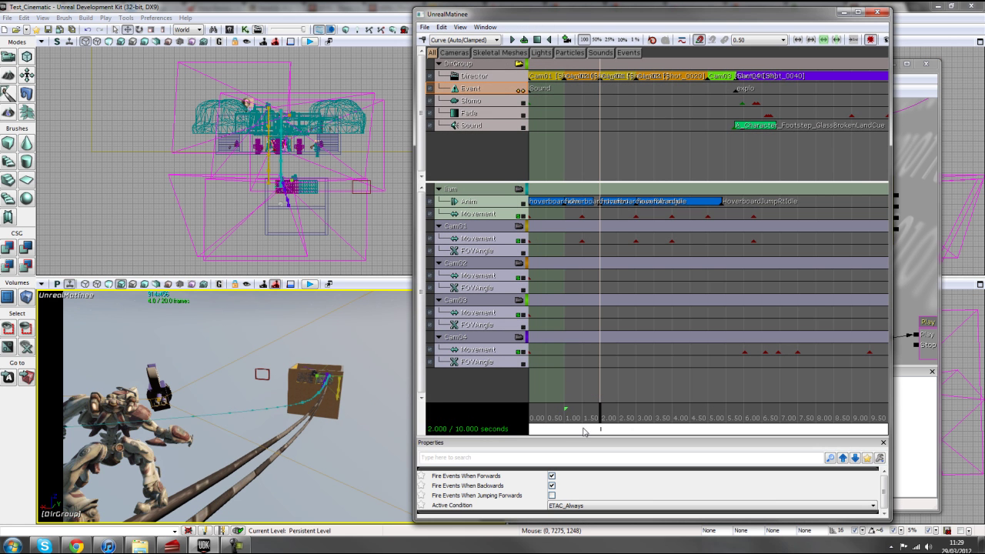
pyautogui.moveTo(585, 431); pyautogui.dragTo(572, 432)
pyautogui.scroll(-2, 711, 318)
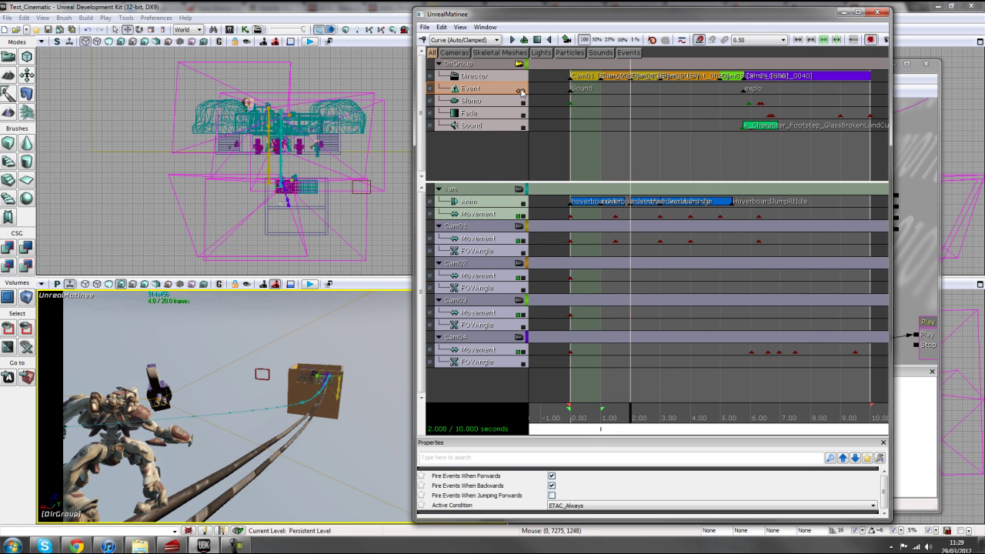
# Examine the Sound and explo event keys alongside the Play Sound node in the Kismet sequence.
pyautogui.click(570, 91)
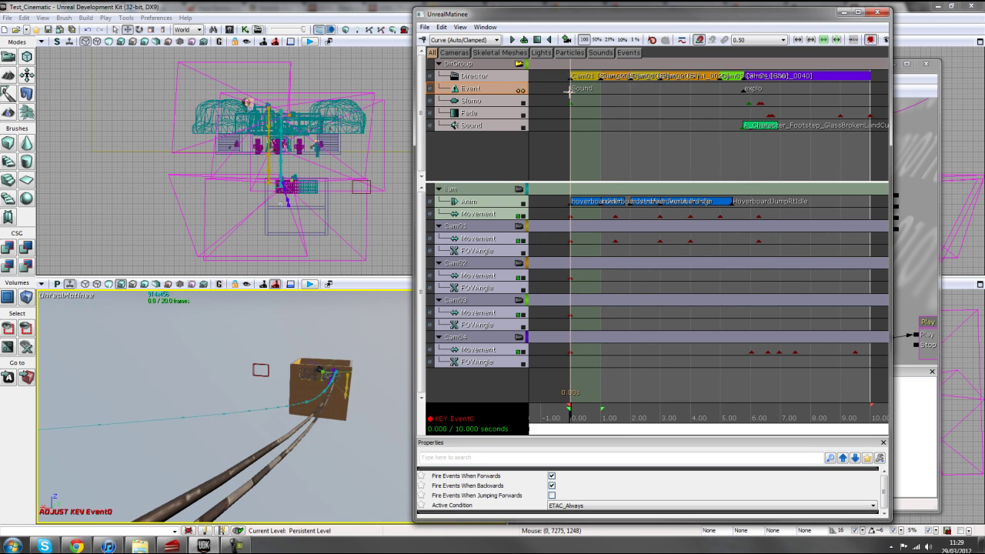
pyautogui.click(747, 93)
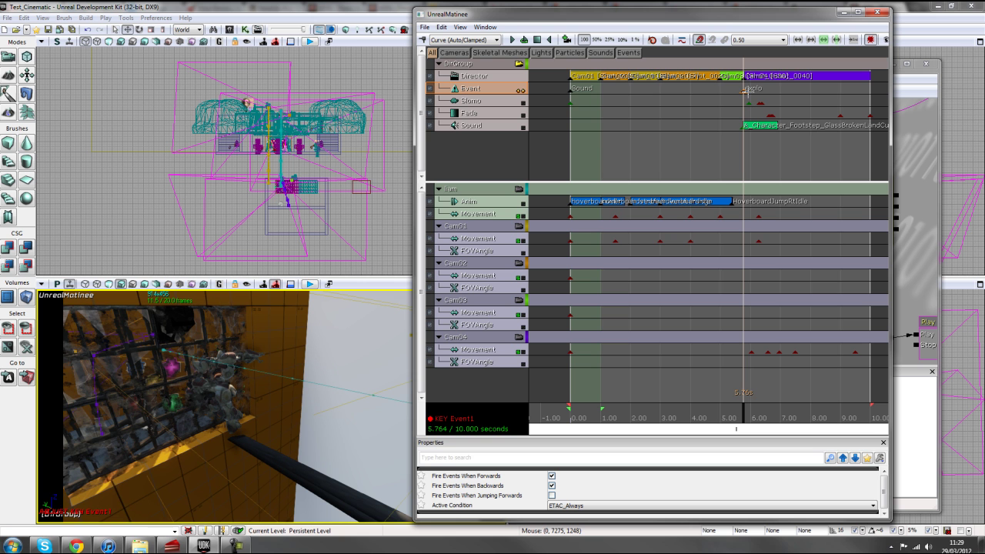
pyautogui.click(568, 89)
pyautogui.moveTo(629, 14); pyautogui.dragTo(344, 24)
pyautogui.click(699, 217)
pyautogui.moveTo(850, 195); pyautogui.dragTo(780, 217)
pyautogui.click(781, 218)
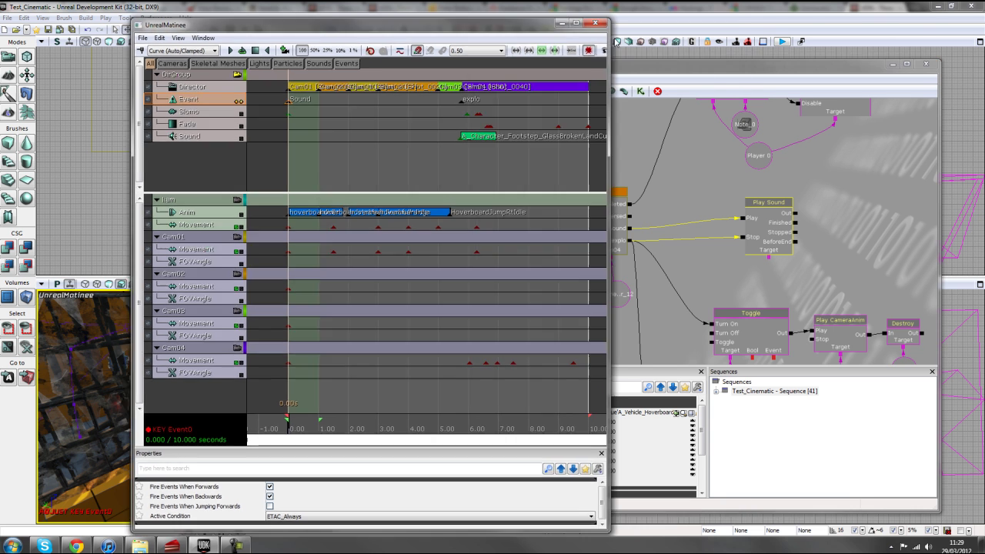
# Look up the sound cue assigned to the Play Sound node in the Content Browser, closing the browser when finished.
pyautogui.moveTo(307, 24); pyautogui.dragTo(616, 25)
pyautogui.moveTo(294, 403); pyautogui.dragTo(295, 455)
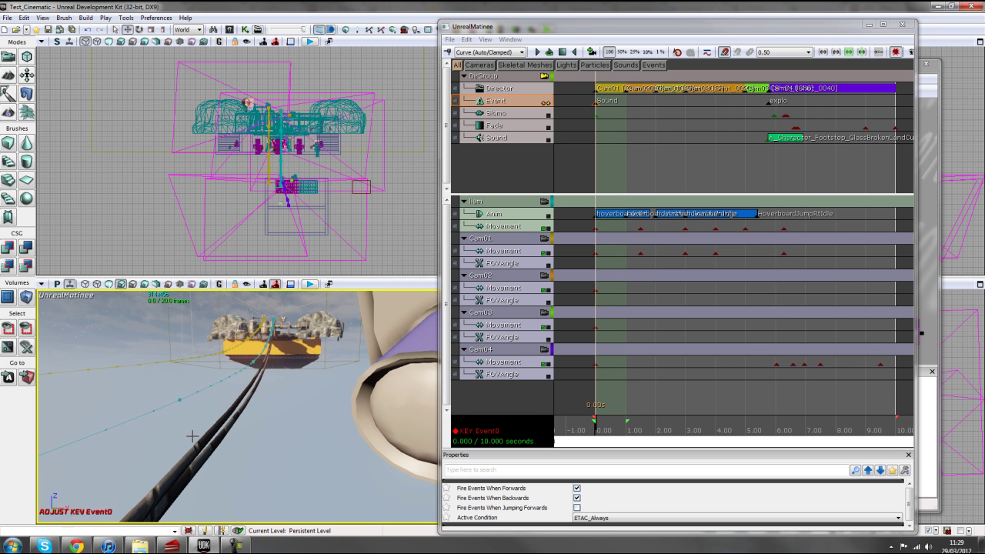
pyautogui.moveTo(239, 400); pyautogui.dragTo(284, 358)
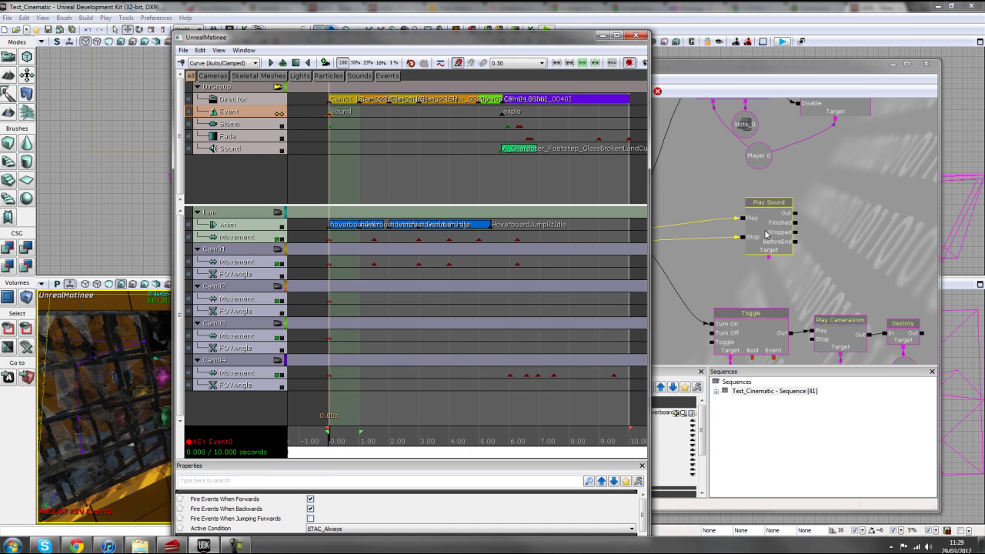
pyautogui.click(767, 231)
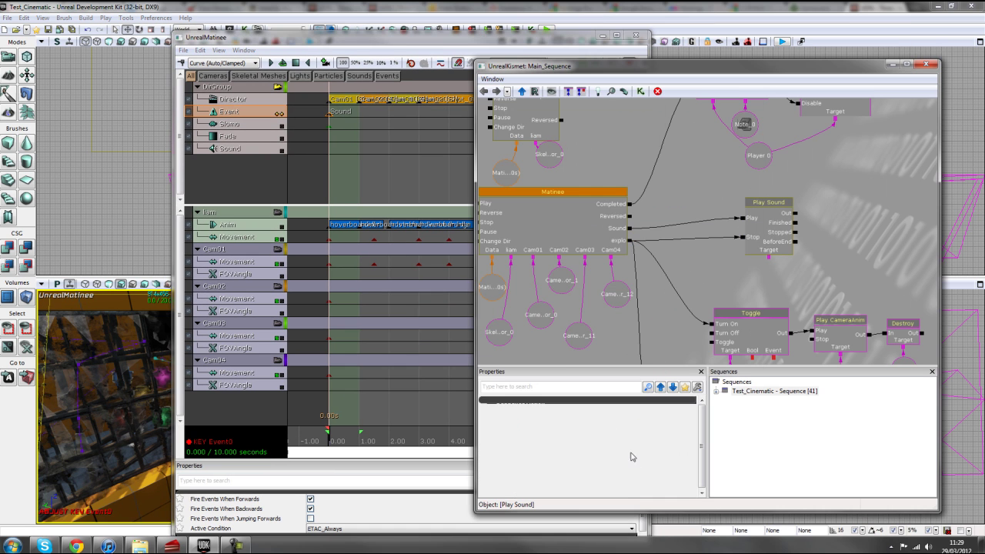
pyautogui.click(686, 419)
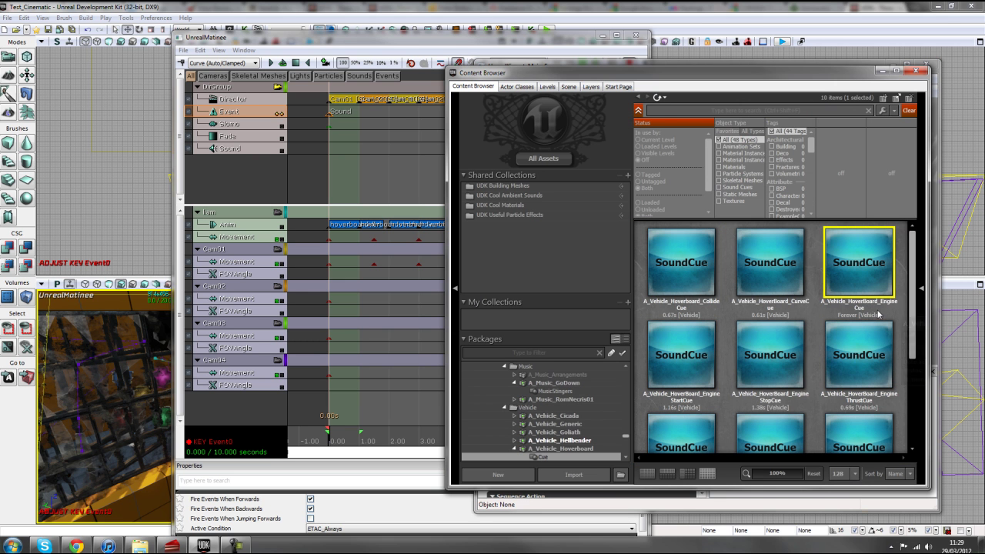
pyautogui.click(916, 71)
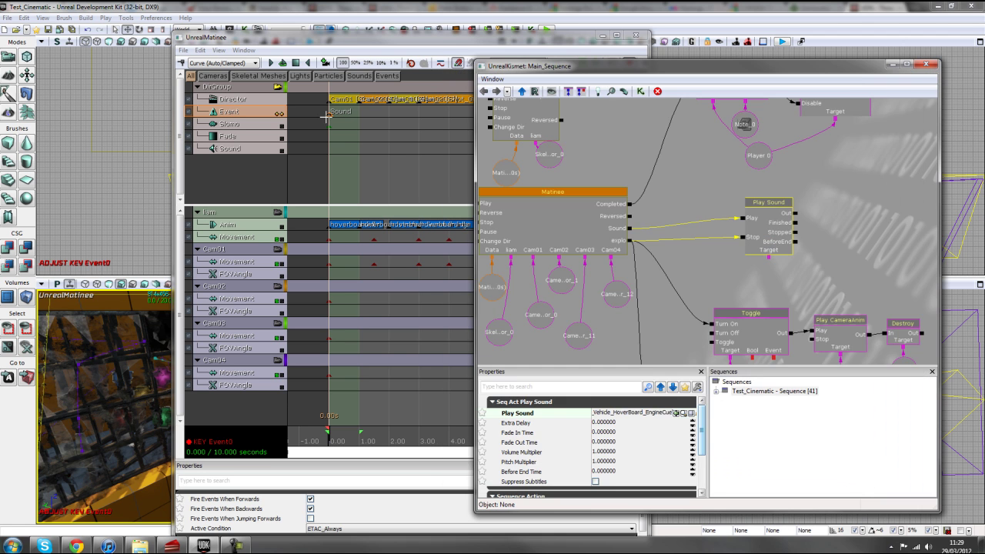
# Compare the Sound and explo event keys in Matinee with the Kismet actions wired to their outputs.
pyautogui.click(264, 170)
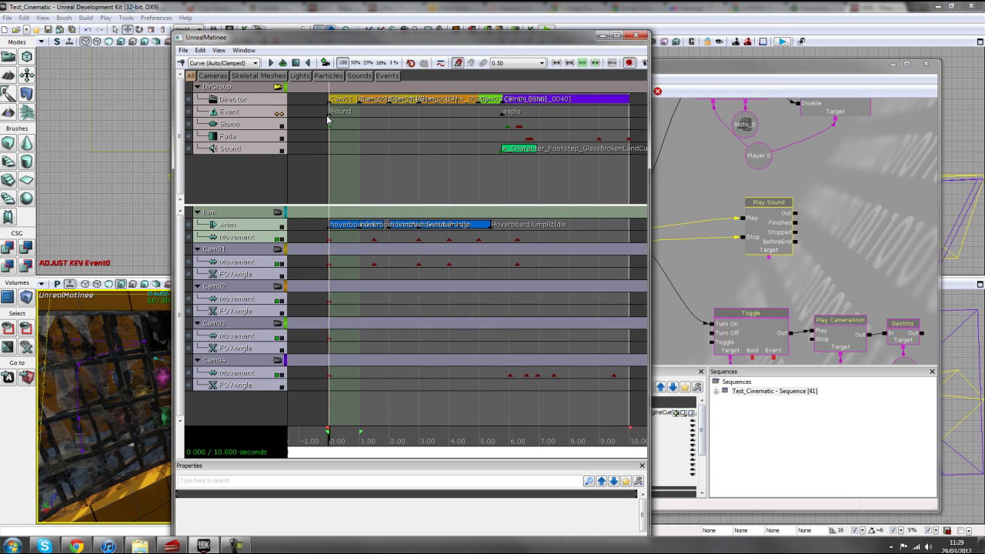
pyautogui.moveTo(787, 278); pyautogui.dragTo(867, 268)
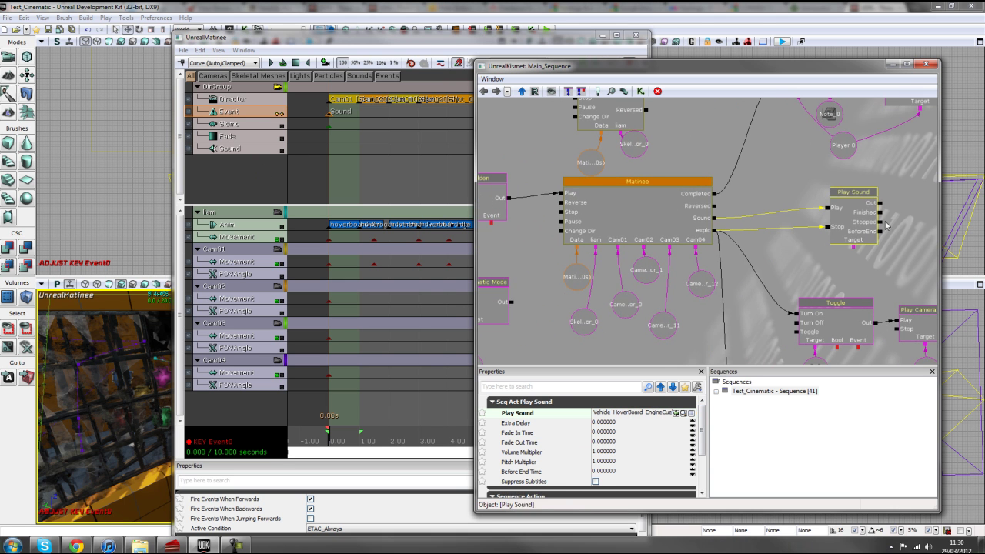
pyautogui.click(256, 173)
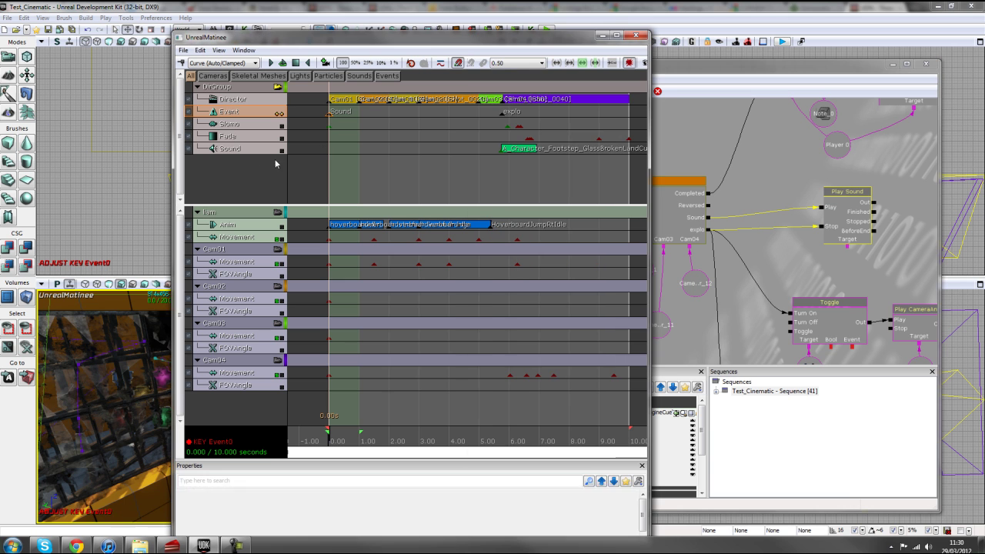
pyautogui.click(502, 112)
pyautogui.moveTo(781, 194); pyautogui.dragTo(698, 149)
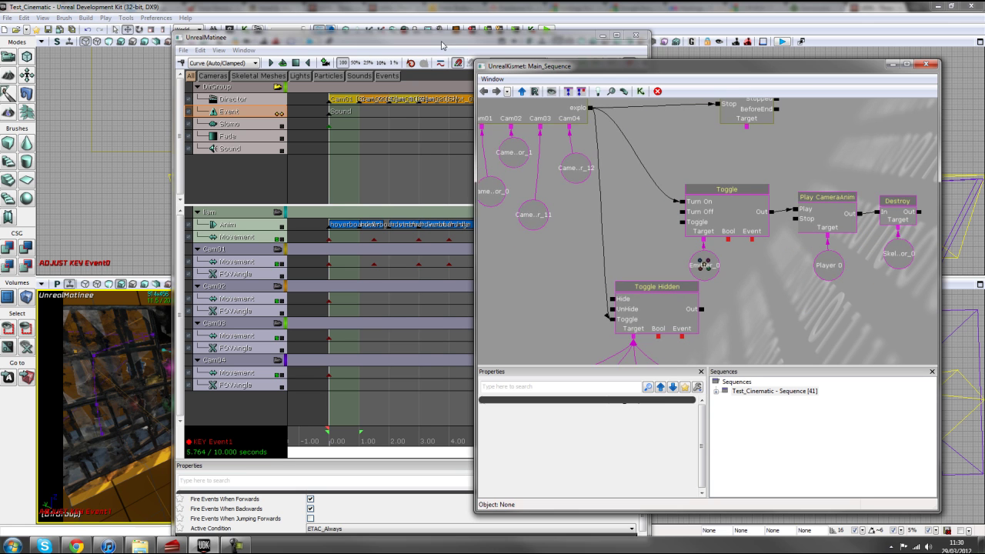
# Scrub the Matinee timeline around the explo event to preview the camera cut from Cam03 to Cam04.
pyautogui.click(442, 45)
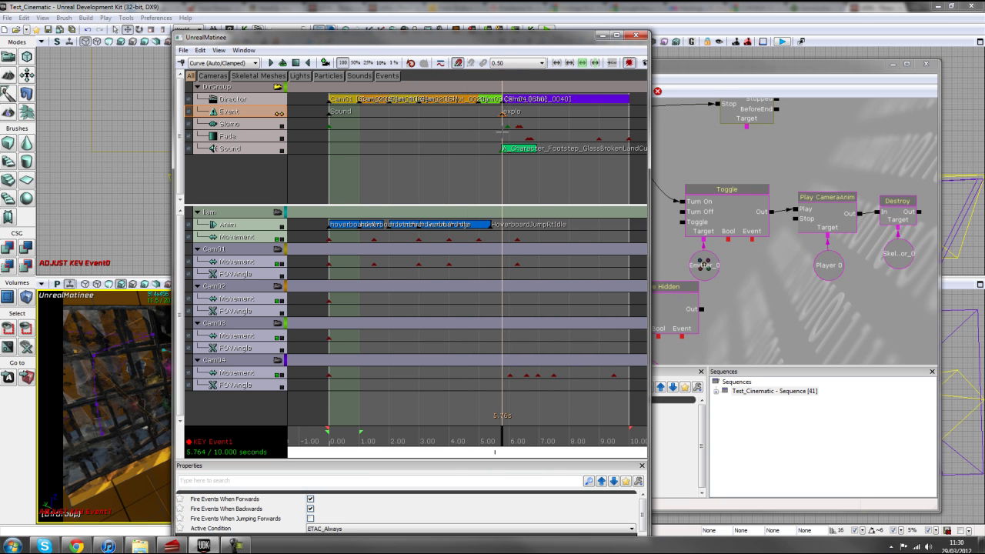
pyautogui.click(504, 99)
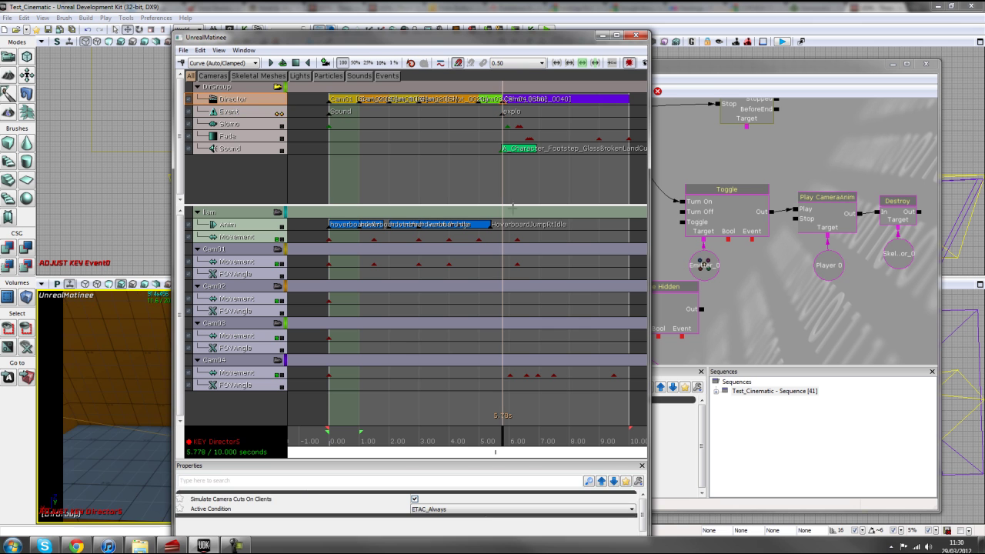
pyautogui.moveTo(503, 441); pyautogui.dragTo(500, 440)
pyautogui.moveTo(509, 44); pyautogui.dragTo(731, 34)
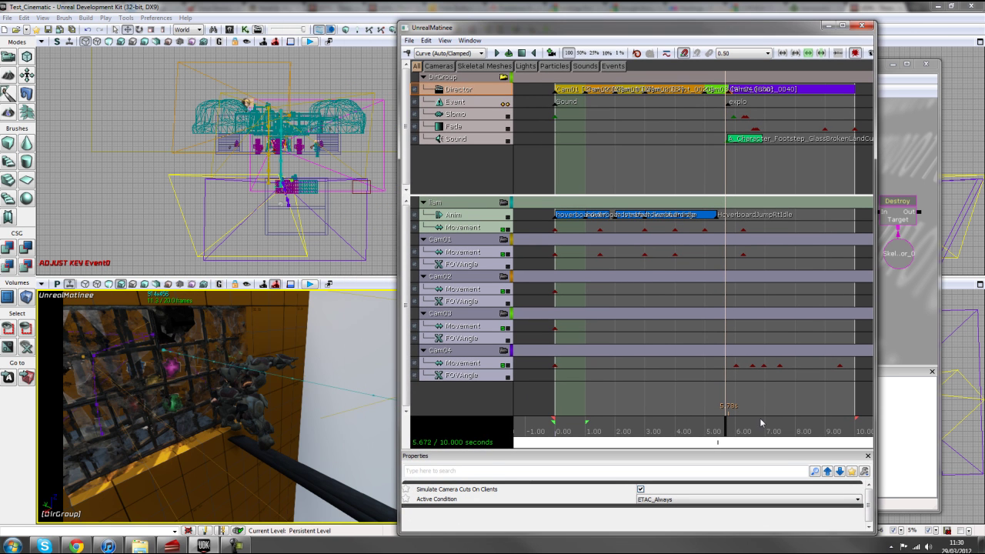
pyautogui.moveTo(724, 436)
pyautogui.mouseDown()
pyautogui.moveTo(754, 437)
pyautogui.moveTo(734, 437)
pyautogui.mouseUp()
# Close Matinee and select Emitter_0 in the level from the Toggle action's target variable in Kismet.
pyautogui.click(866, 26)
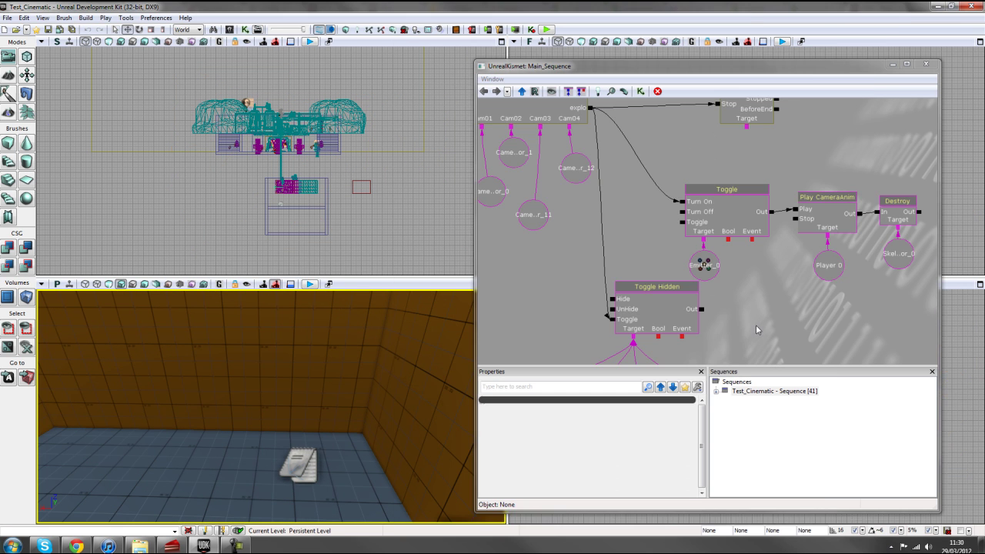
pyautogui.scroll(-2, 743, 331)
pyautogui.scroll(1, 754, 328)
pyautogui.moveTo(754, 328); pyautogui.dragTo(793, 328)
pyautogui.moveTo(701, 151); pyautogui.dragTo(660, 177)
pyautogui.click(706, 284)
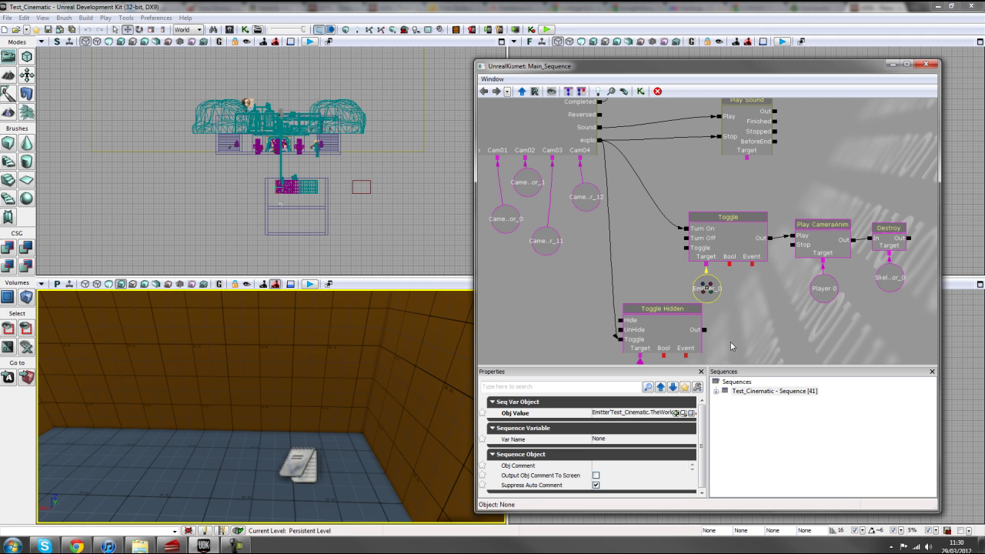
pyautogui.rightClick(696, 286)
pyautogui.click(735, 333)
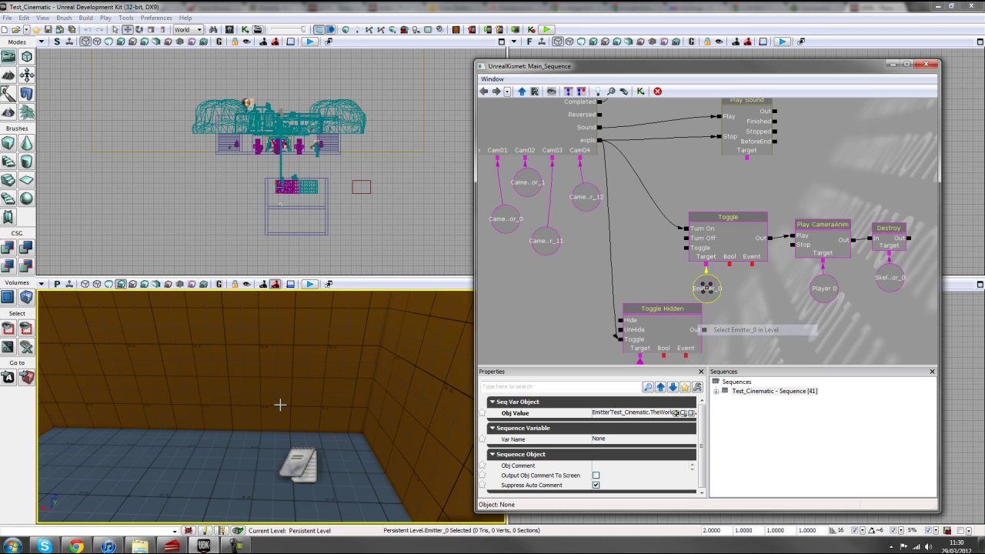
# Bring the emitter behind the window bars into view and find its particle system in the Content Browser.
pyautogui.moveTo(269, 408); pyautogui.dragTo(267, 363, button='right')
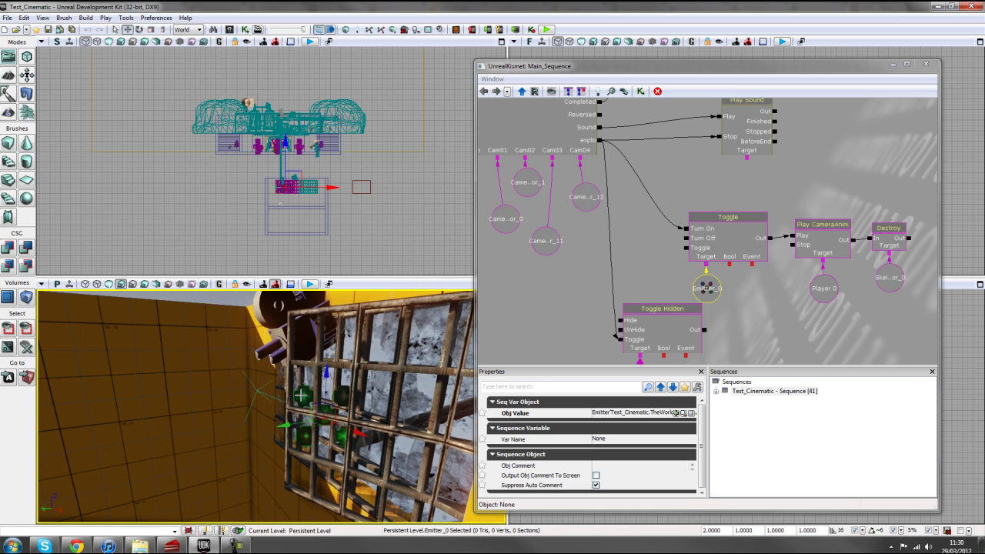
pyautogui.rightClick(299, 387)
pyautogui.click(354, 69)
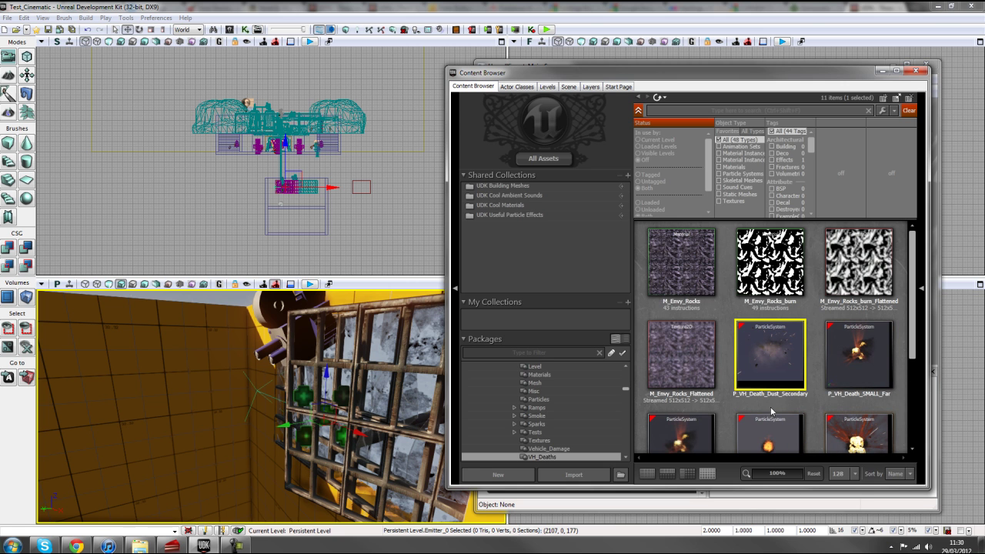
# Inspect the P_VH_Death_Dust_Secondary particle system in Cascade, closing it and the Content Browser when finished.
pyautogui.moveTo(788, 375)
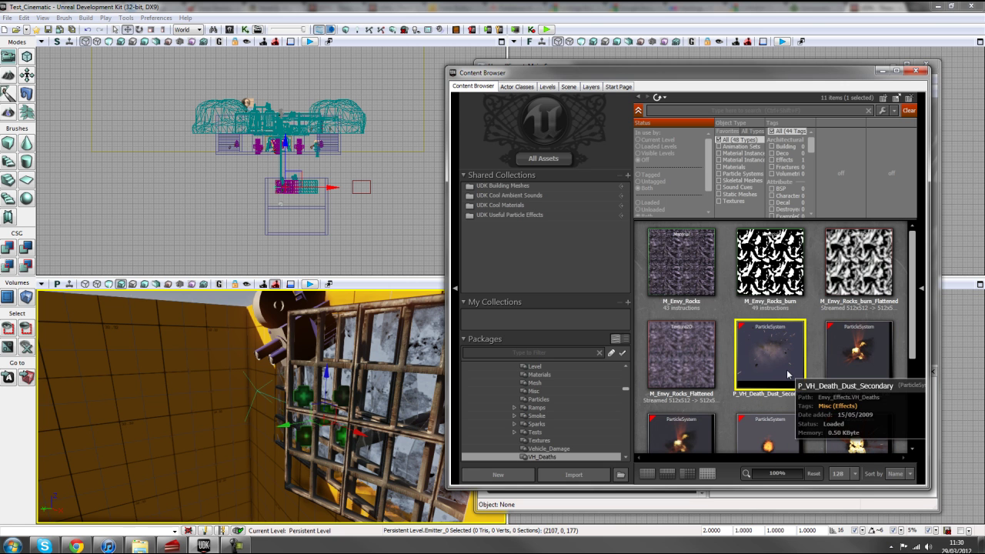
pyautogui.doubleClick(802, 393)
pyautogui.moveTo(208, 142); pyautogui.dragTo(492, 70)
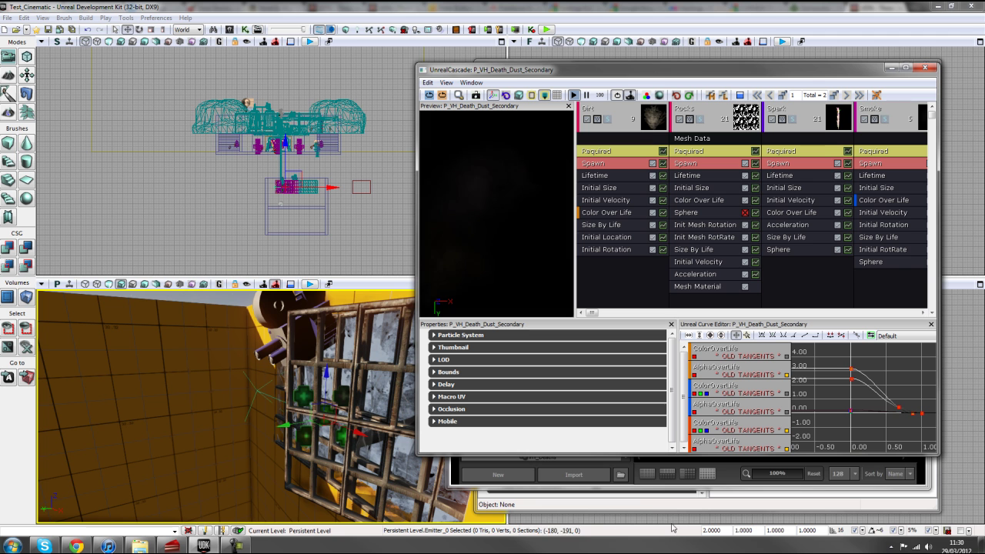
pyautogui.click(931, 68)
pyautogui.click(916, 70)
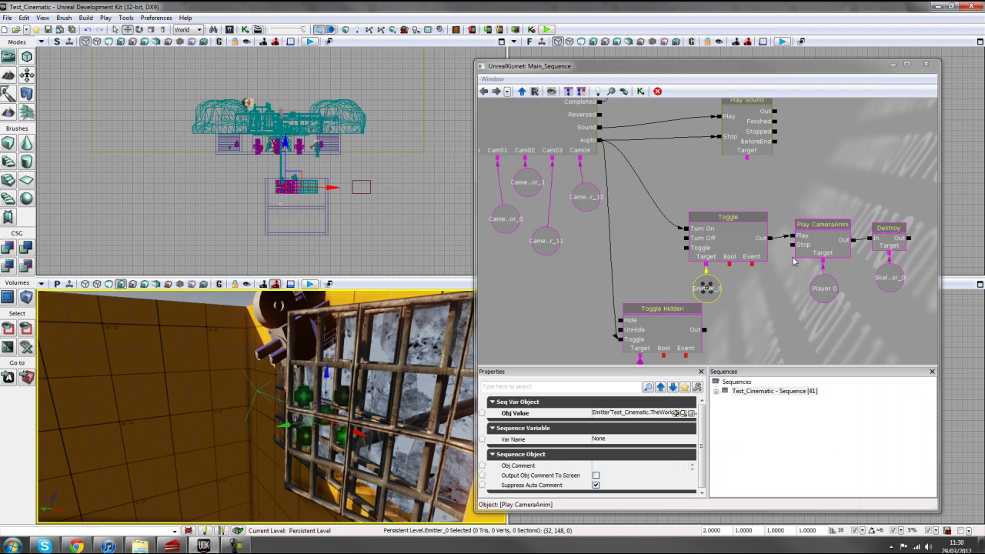
# Place a new Toggle action in the Kismet sequence, in the empty space beside the Play Sound node.
pyautogui.moveTo(695, 206)
pyautogui.mouseDown()
pyautogui.moveTo(711, 204)
pyautogui.moveTo(716, 216)
pyautogui.moveTo(686, 220)
pyautogui.mouseUp()
pyautogui.moveTo(765, 345); pyautogui.dragTo(733, 361)
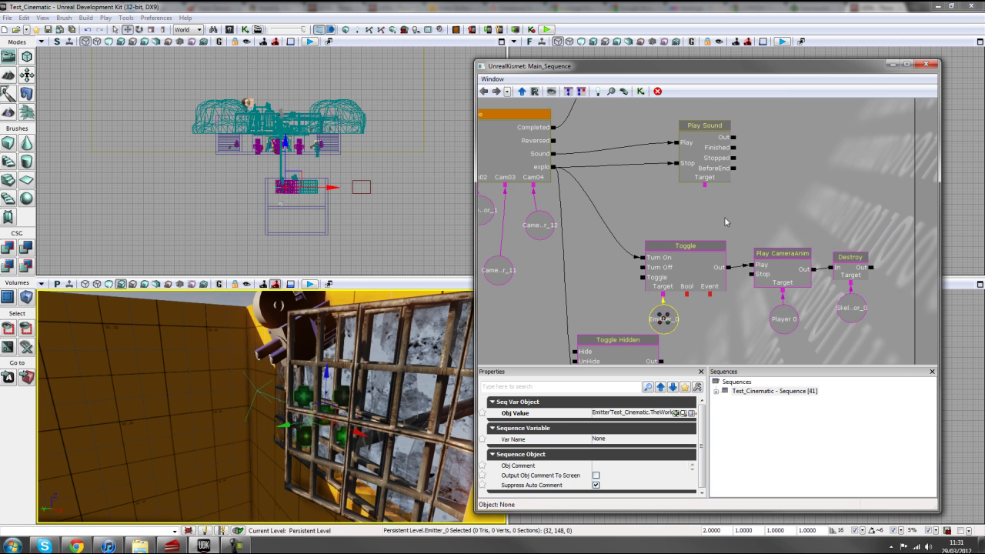
pyautogui.click(772, 171)
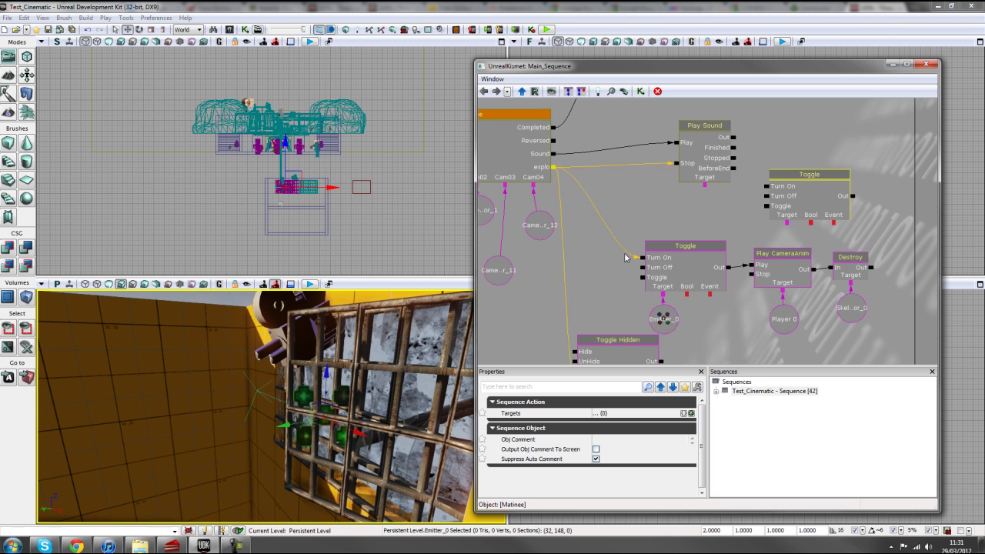
# Delete the unconnected Toggle action beside the Play Sound node.
pyautogui.click(766, 189)
pyautogui.click(836, 196)
pyautogui.press('Delete')
# Place another Toggle action in the empty space beside the Play Sound node and delete it again.
pyautogui.rightClick(752, 152)
pyautogui.moveTo(781, 158)
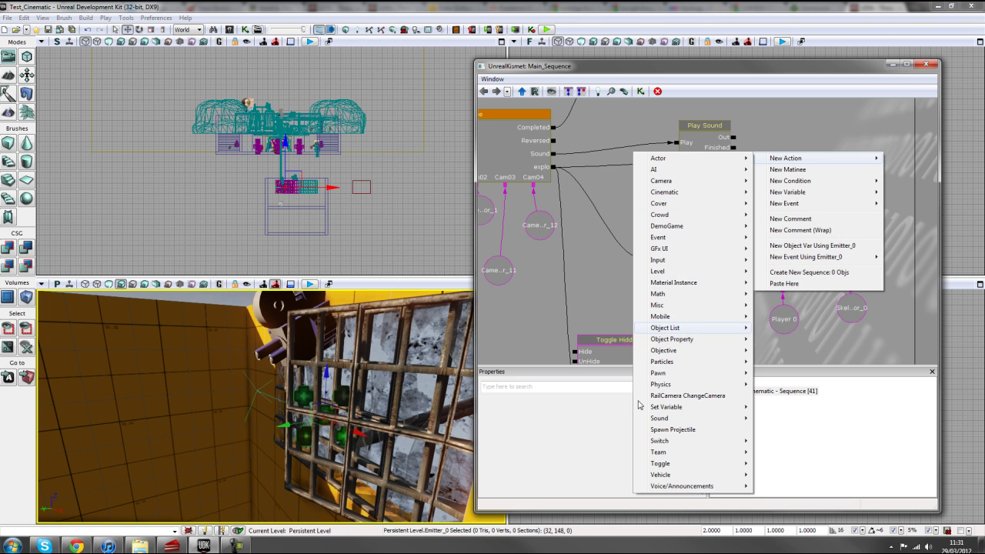
pyautogui.moveTo(671, 468)
pyautogui.click(810, 464)
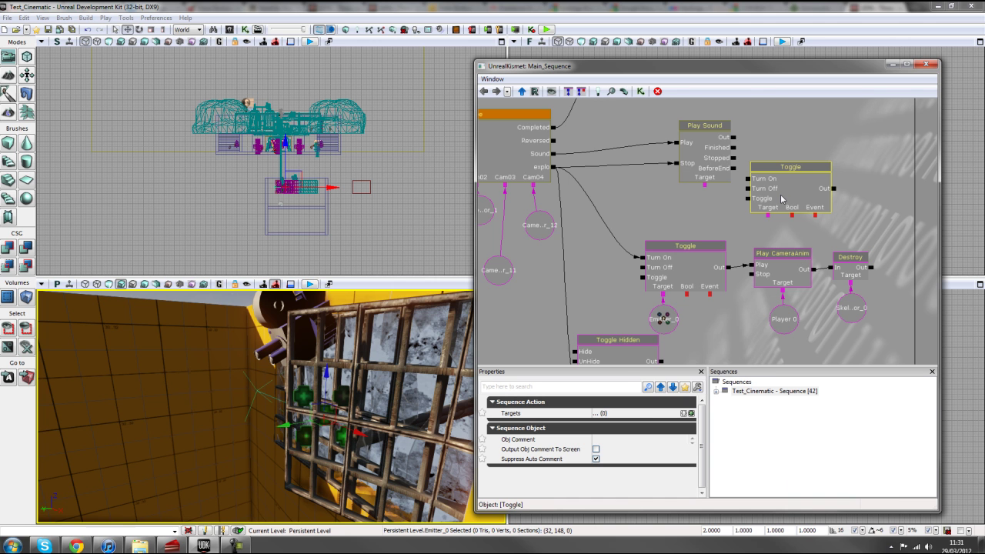
pyautogui.press('Delete')
# Open Emitter_0's properties, mark Auto Activate as a favourite property, and close the properties.
pyautogui.moveTo(382, 431); pyautogui.dragTo(393, 424, button='right')
pyautogui.press('F4')
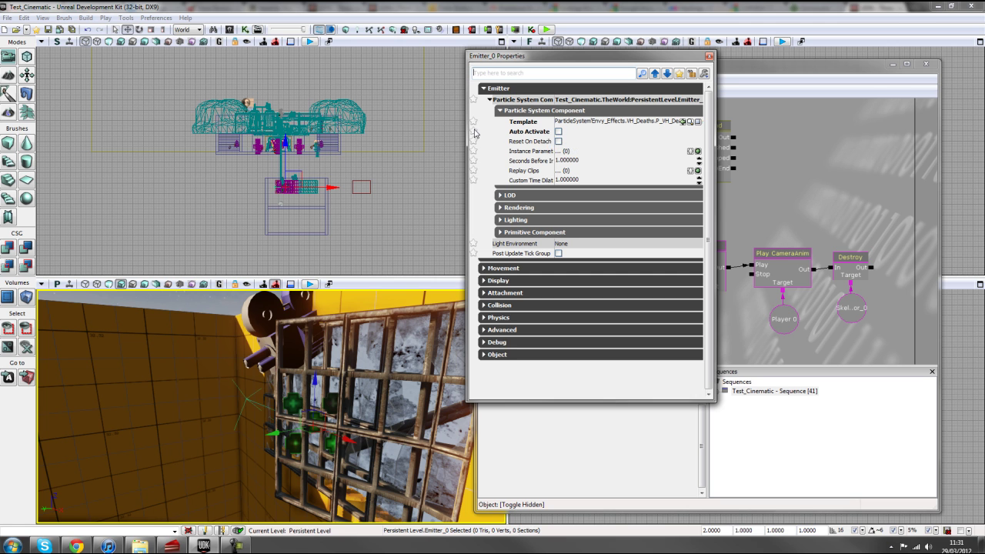
pyautogui.click(474, 132)
pyautogui.moveTo(377, 365); pyautogui.dragTo(354, 350)
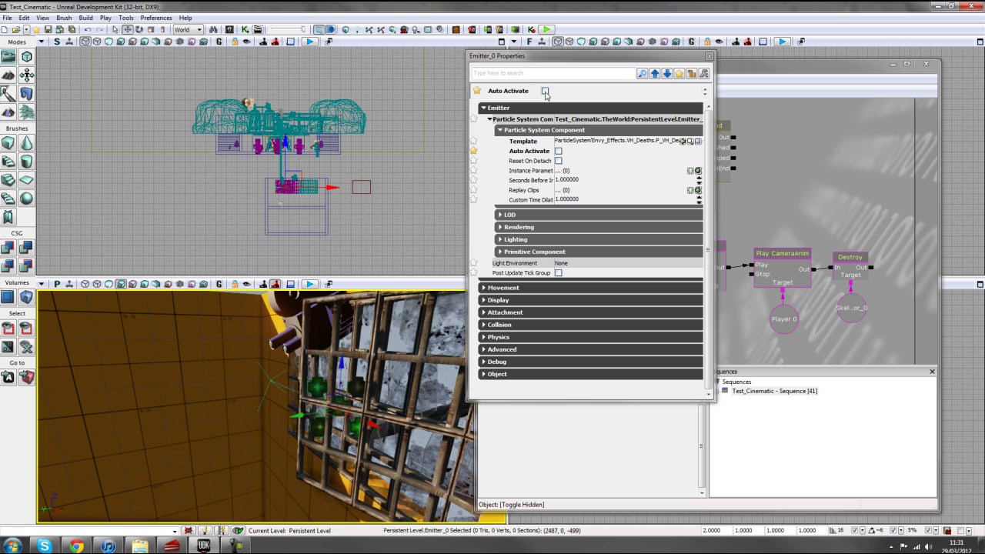
pyautogui.click(709, 56)
# Select the Play CameraAnim action connected to the Toggle output to view its properties.
pyautogui.moveTo(812, 316); pyautogui.dragTo(795, 269)
pyautogui.click(770, 216)
pyautogui.scroll(-1, 770, 216)
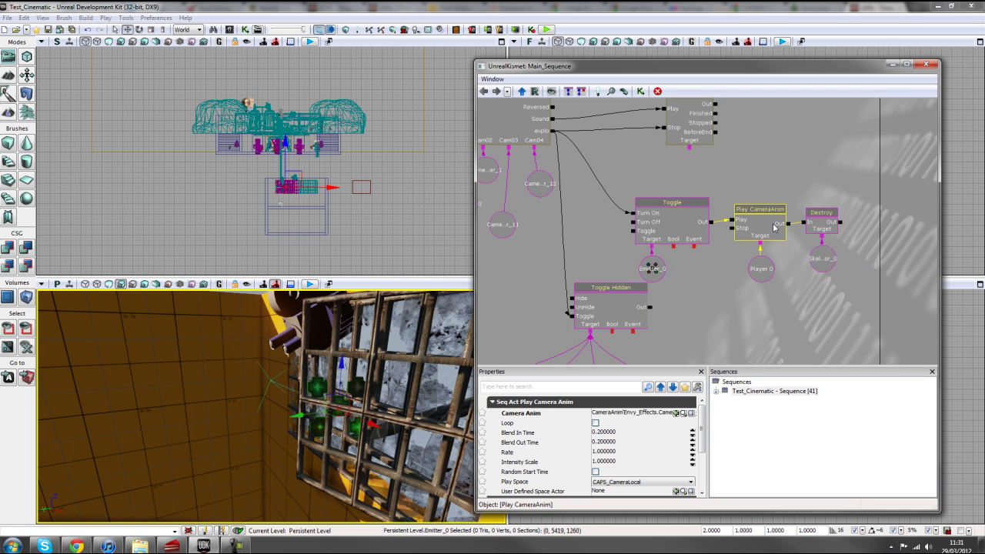
# Place a Play Camera Animation action above the existing Play CameraAnim node and delete it again.
pyautogui.rightClick(743, 162)
pyautogui.moveTo(772, 160)
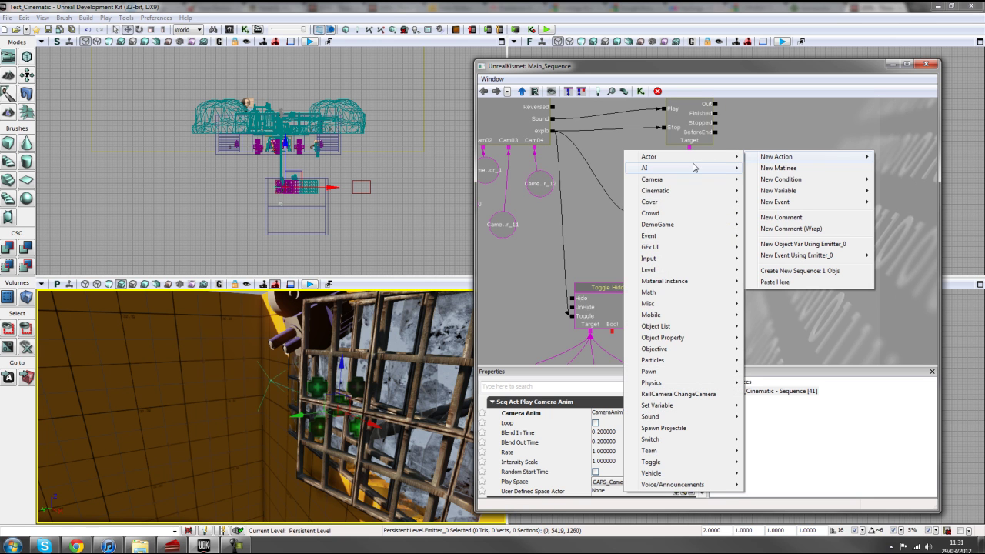
pyautogui.moveTo(675, 179)
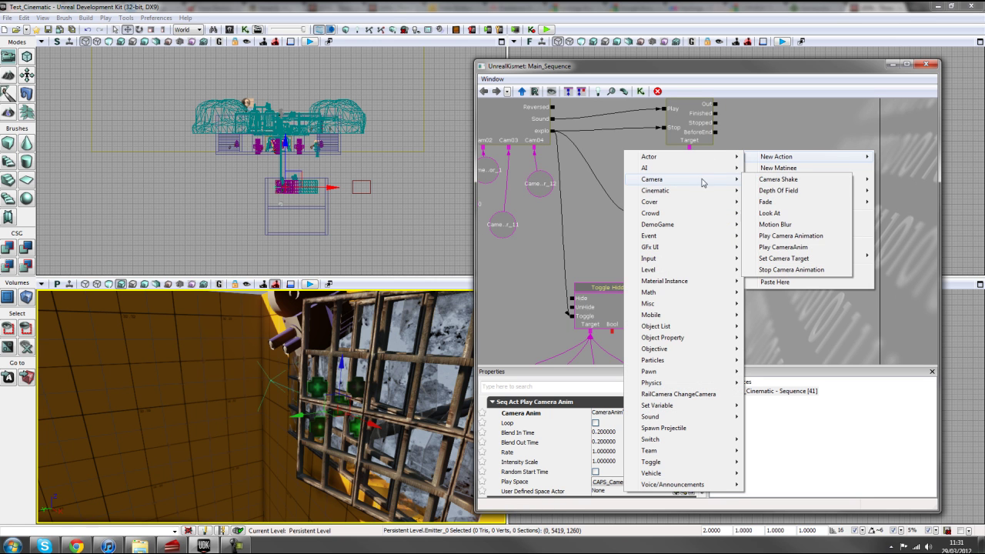
pyautogui.click(823, 236)
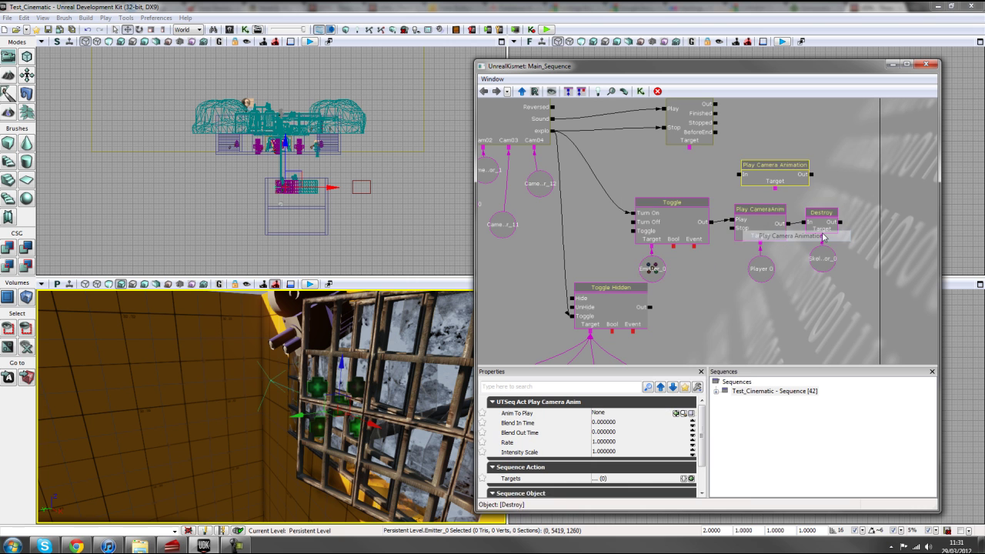
pyautogui.moveTo(782, 190); pyautogui.dragTo(770, 168)
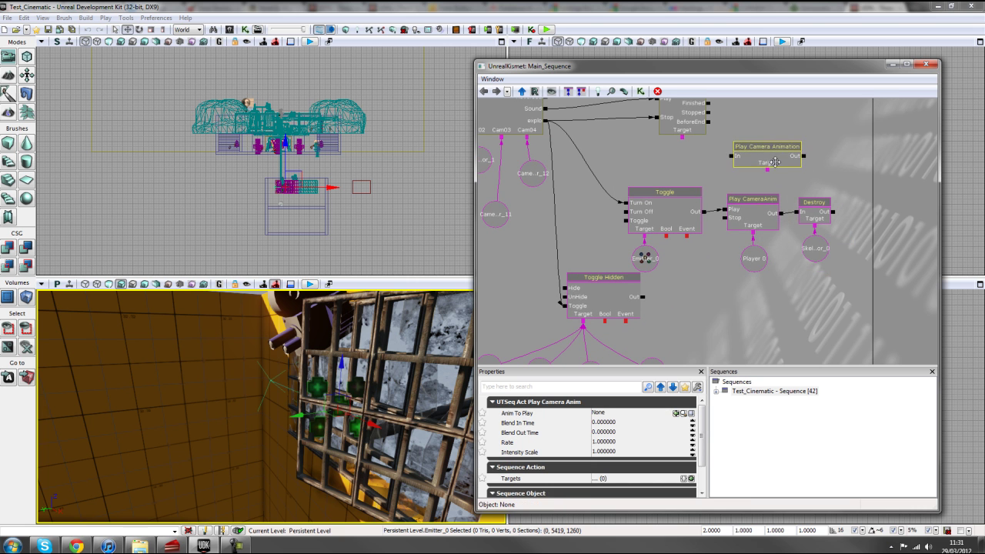
pyautogui.scroll(-3, 760, 200)
pyautogui.scroll(3, 762, 200)
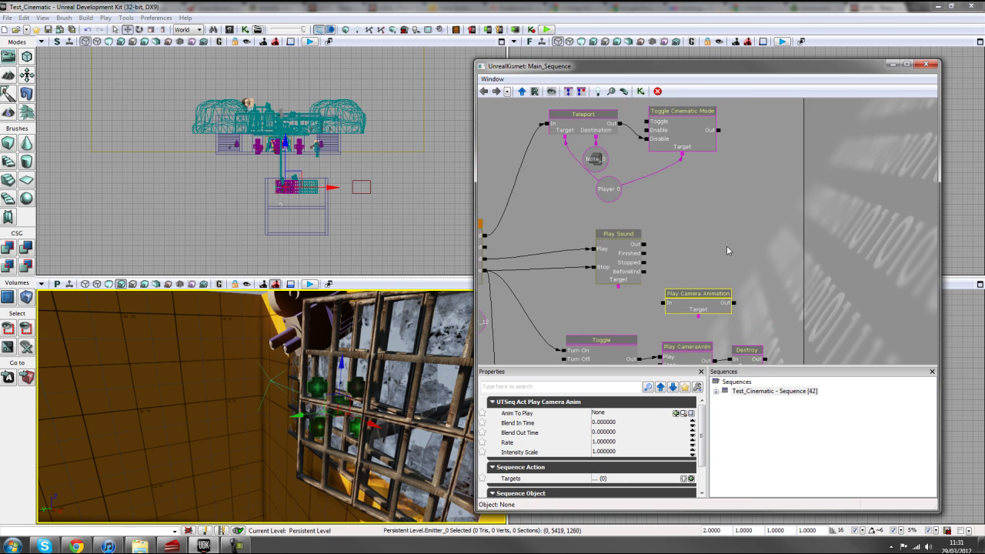
pyautogui.press('Delete')
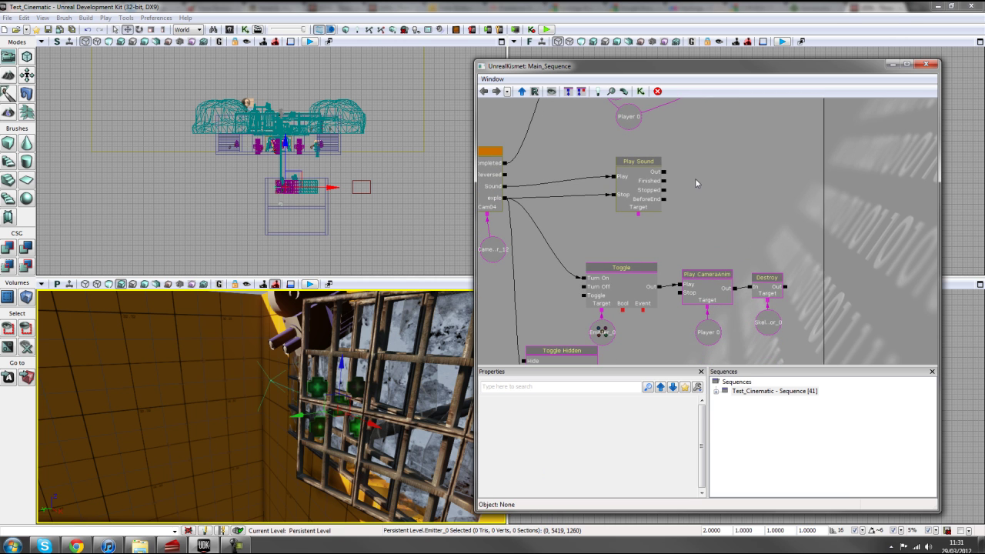
# Place a second Play CameraAnim action beside the Play Sound node, compare it with the existing one, and delete it.
pyautogui.rightClick(697, 166)
pyautogui.moveTo(770, 172)
pyautogui.moveTo(855, 195)
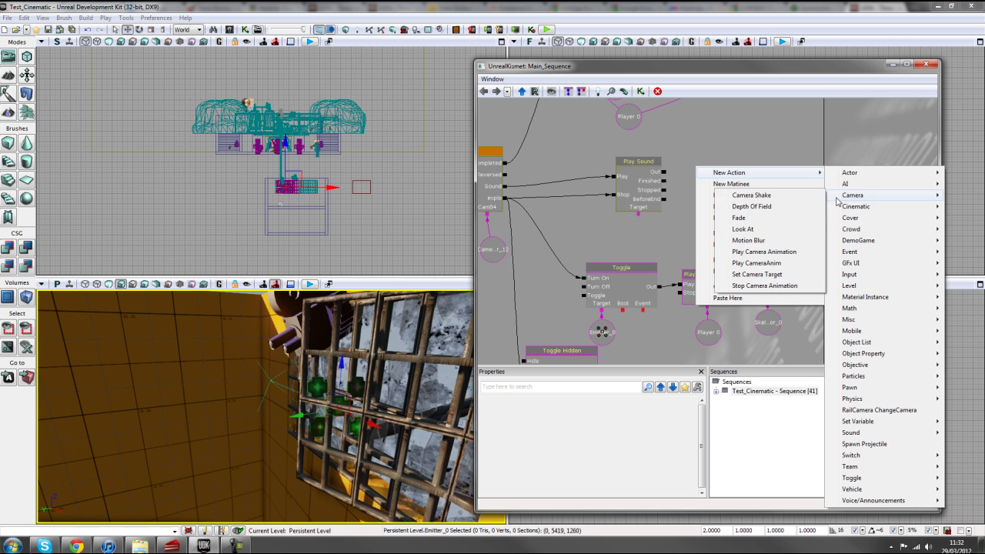
pyautogui.click(757, 262)
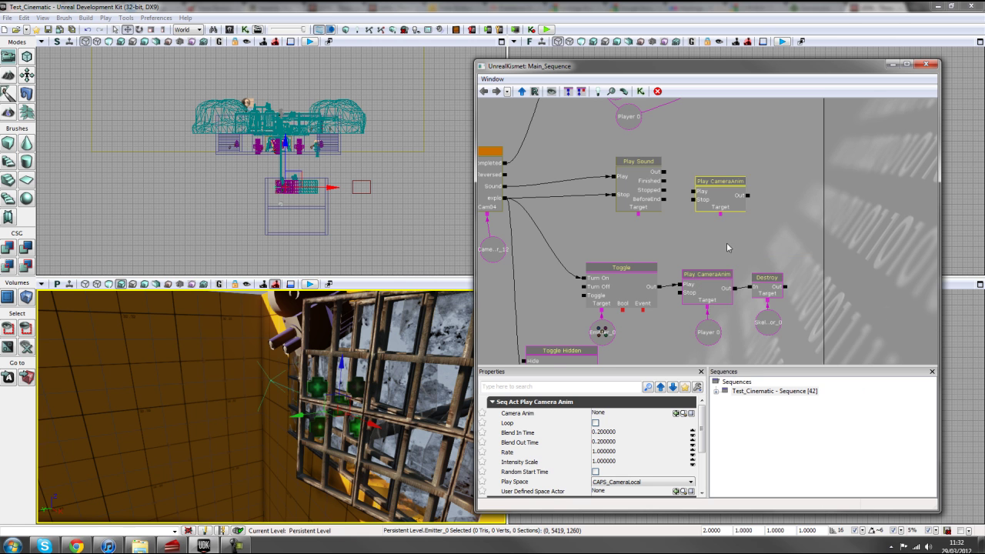
pyautogui.scroll(2, 727, 243)
pyautogui.moveTo(750, 145); pyautogui.dragTo(712, 228)
pyautogui.click(735, 314)
pyautogui.click(731, 201)
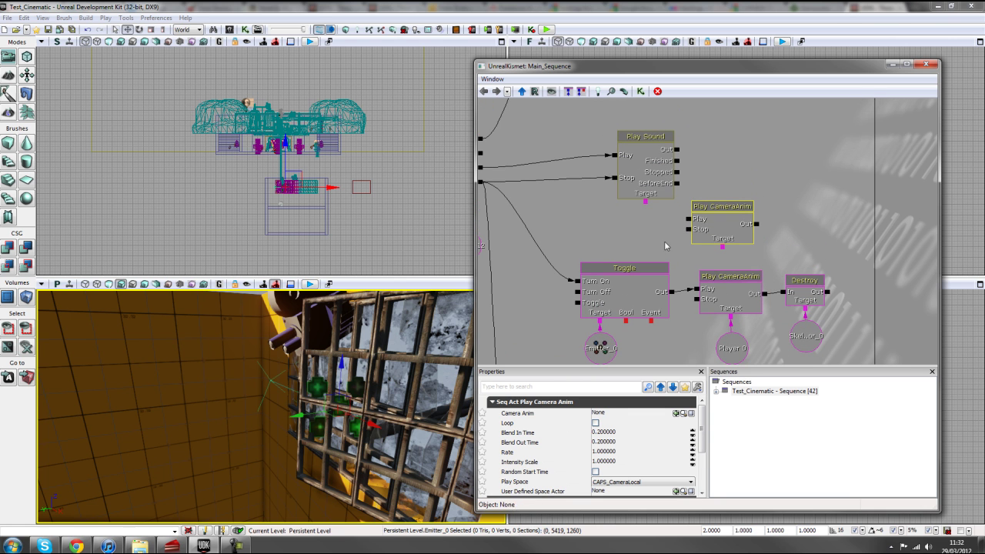
pyautogui.scroll(-1, 704, 235)
pyautogui.scroll(1, 646, 241)
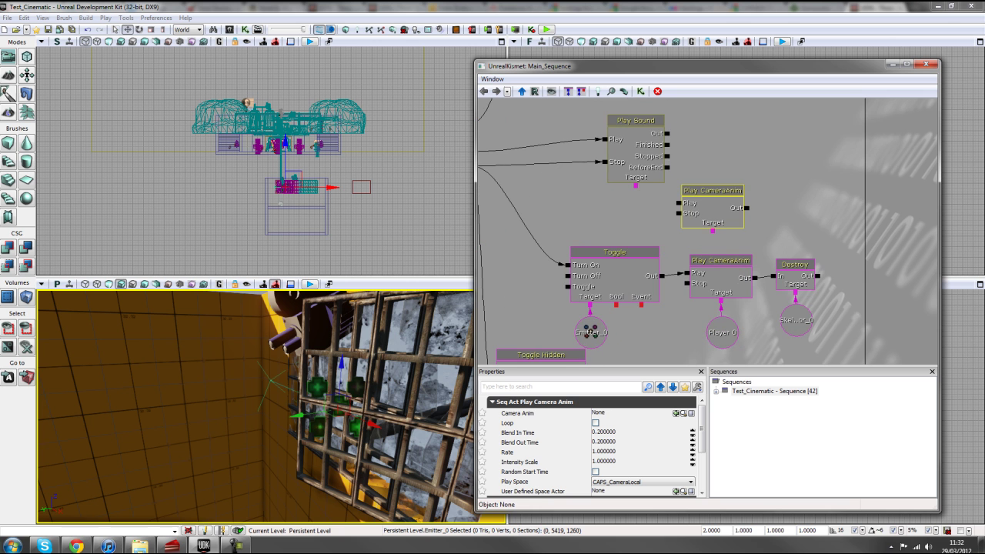
pyautogui.press('Delete')
# Find the existing Play CameraAnim action's animation in the Content Browser and filter the assets to the Camera Anim type.
pyautogui.click(722, 270)
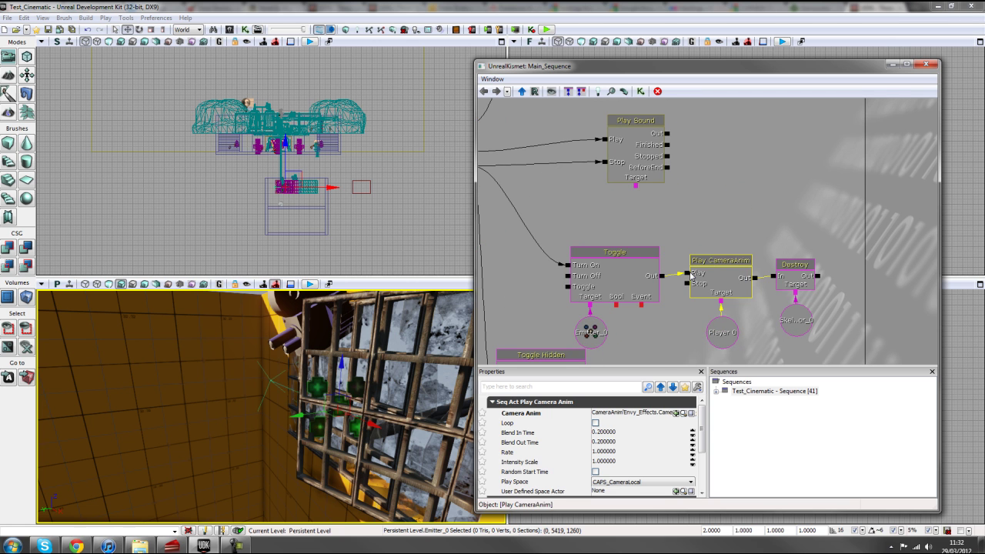
pyautogui.click(684, 413)
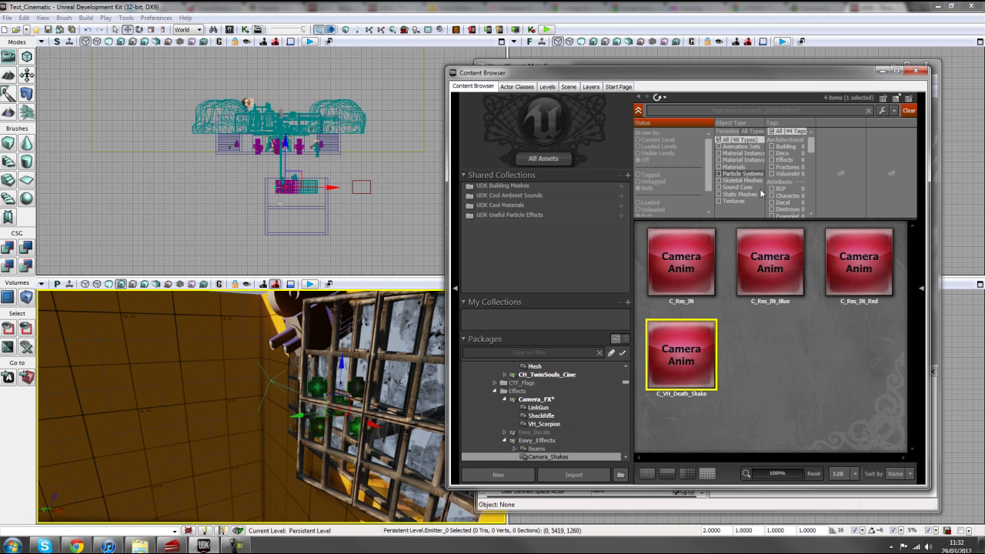
pyautogui.click(751, 132)
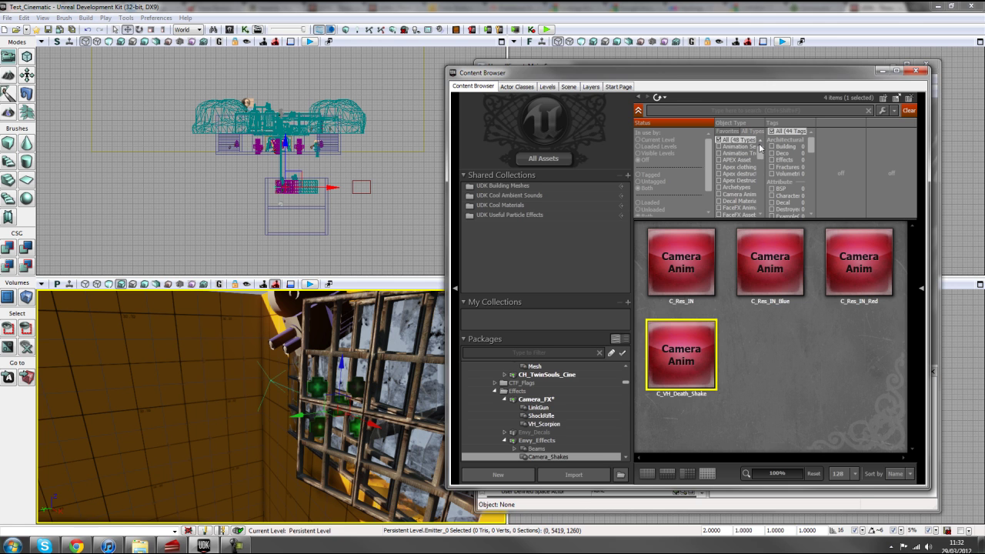
pyautogui.click(747, 196)
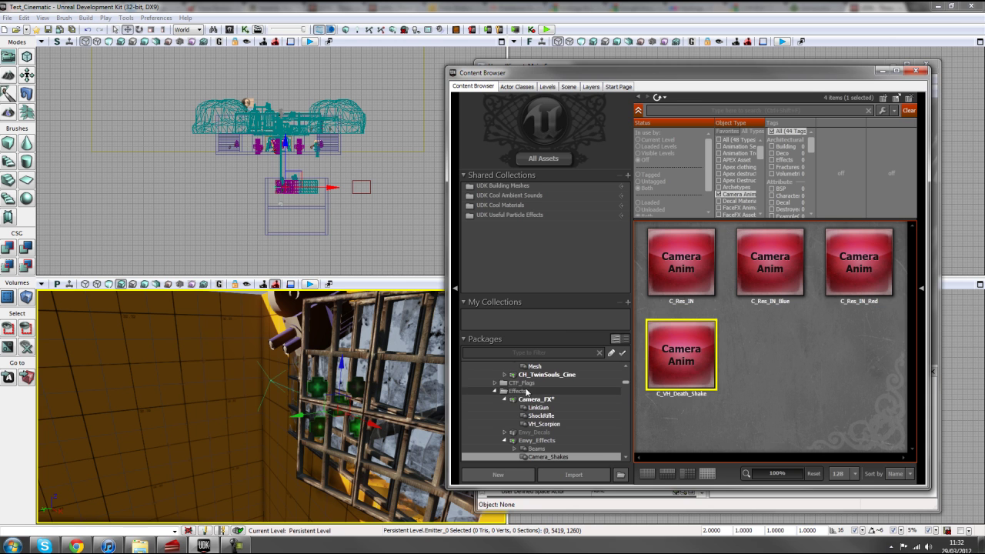
# Browse the camera animations across the whole UDKGame package, select C_VH_Death_Shake, and close the Content Browser.
pyautogui.scroll(10, 539, 416)
pyautogui.click(496, 374)
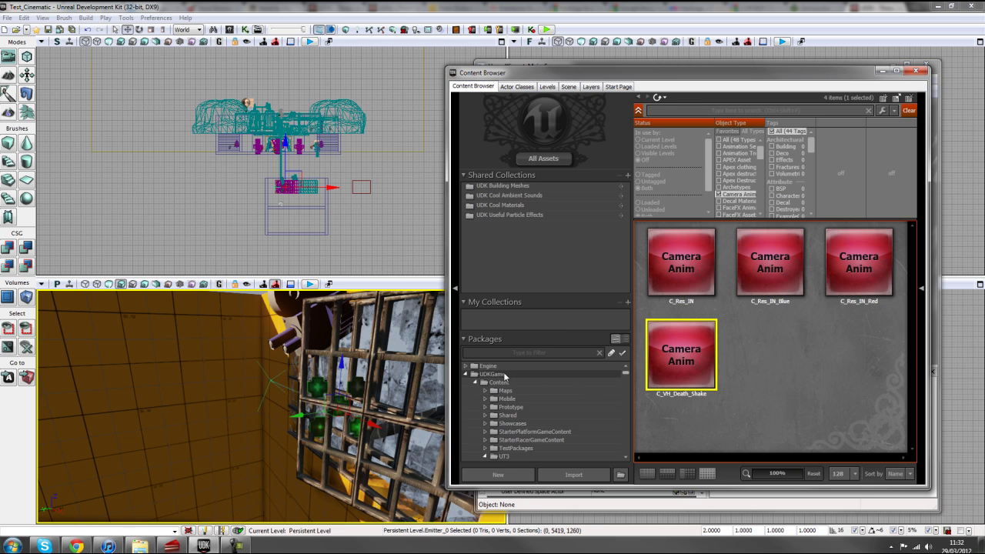
pyautogui.moveTo(915, 289); pyautogui.dragTo(893, 270)
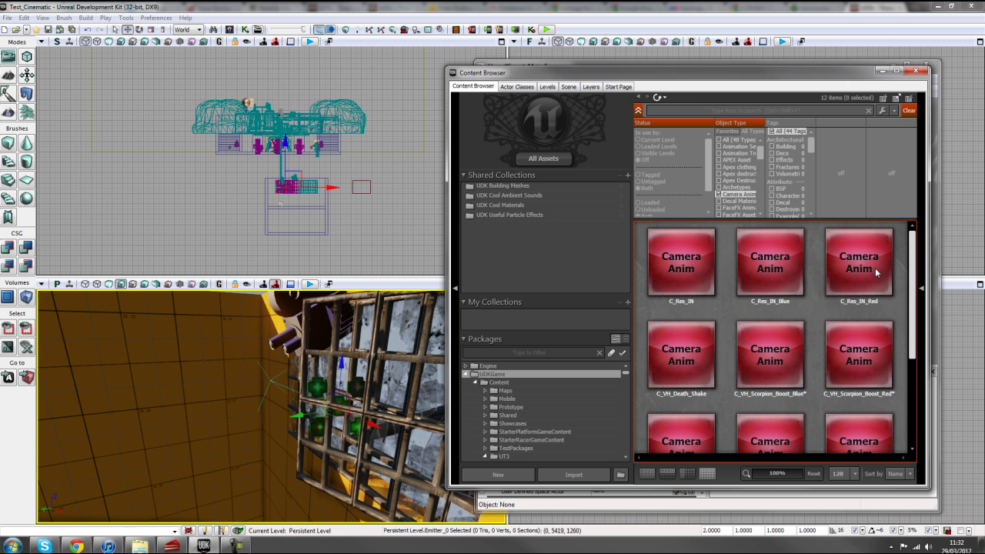
pyautogui.click(670, 381)
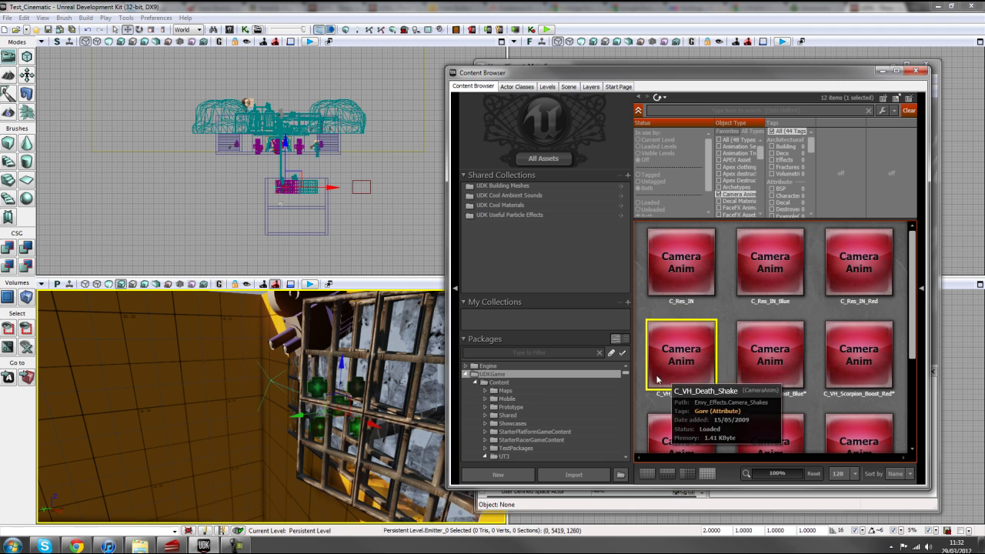
pyautogui.click(914, 70)
# Review the connection from the Matinee's explo output through the Toggle action to the Play CameraAnim action.
pyautogui.scroll(-3, 742, 216)
pyautogui.moveTo(532, 169); pyautogui.dragTo(581, 140)
pyautogui.scroll(3, 581, 141)
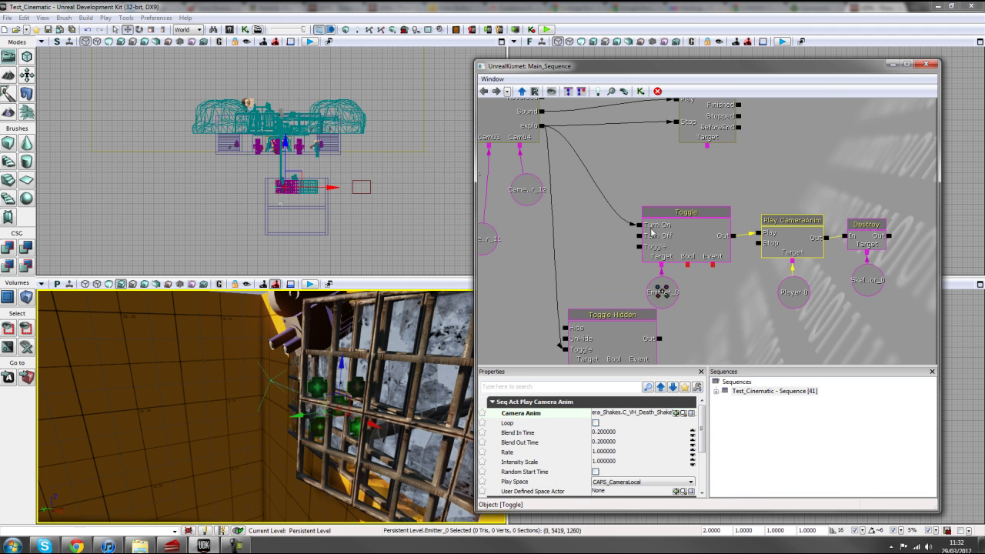
pyautogui.click(670, 235)
pyautogui.moveTo(681, 308); pyautogui.dragTo(627, 303)
pyautogui.click(738, 231)
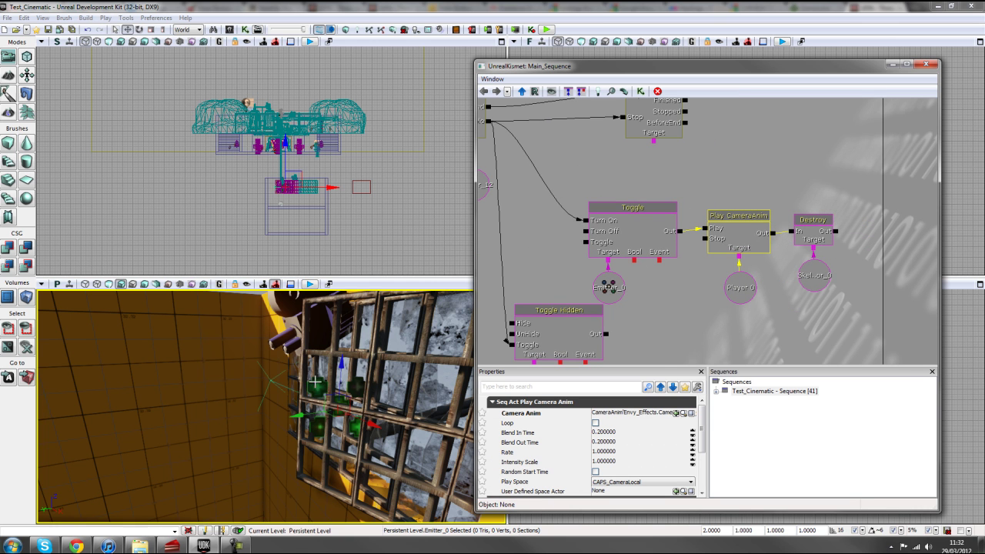
# Select the Destroy action's SkeletalMeshActor_0 target variable and bring the barred window into view in the level.
pyautogui.click(816, 283)
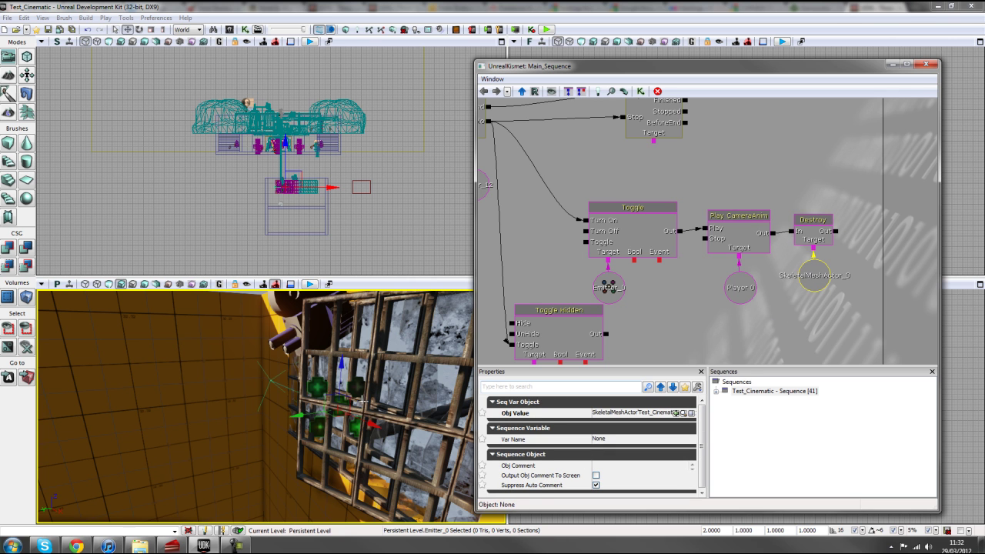
pyautogui.moveTo(842, 327); pyautogui.dragTo(739, 266)
pyautogui.moveTo(403, 455); pyautogui.dragTo(403, 455, button='right')
pyautogui.moveTo(248, 358); pyautogui.dragTo(249, 358, button='right')
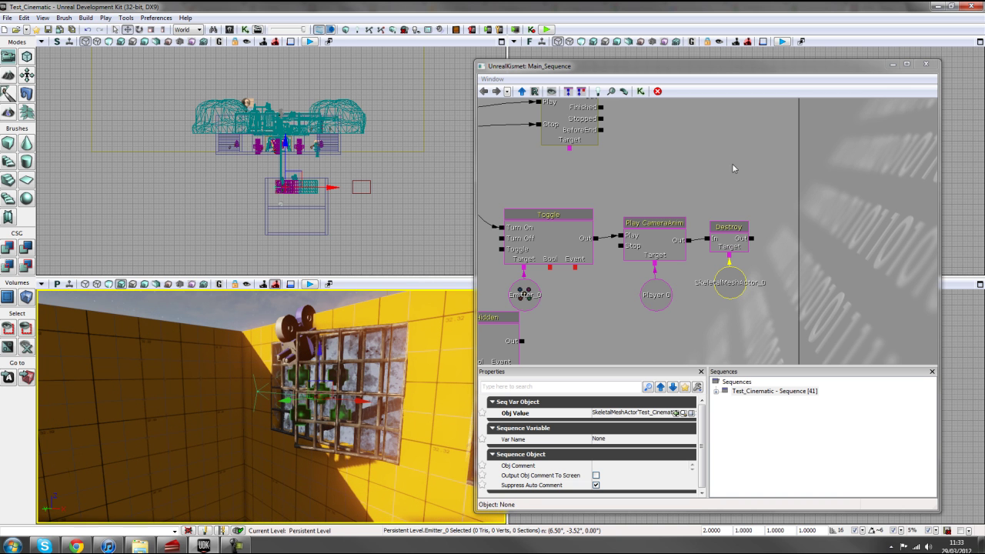
# Place a second Destroy action above the existing one, link its target to SkeletalMeshActor_0, and delete the new action.
pyautogui.moveTo(734, 168); pyautogui.dragTo(699, 162)
pyautogui.rightClick(699, 162)
pyautogui.moveTo(739, 156)
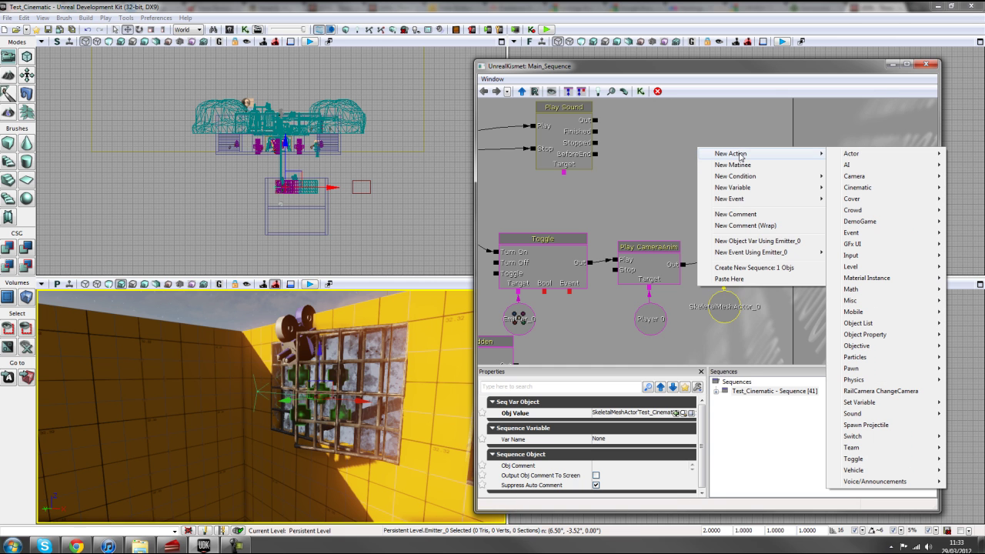
pyautogui.moveTo(876, 158)
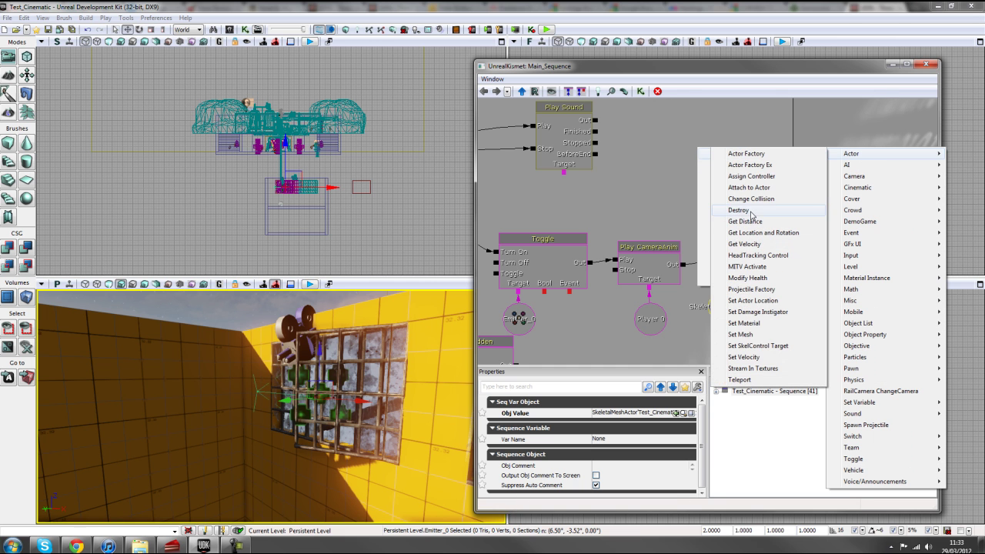
pyautogui.click(752, 213)
pyautogui.moveTo(722, 204); pyautogui.dragTo(724, 312)
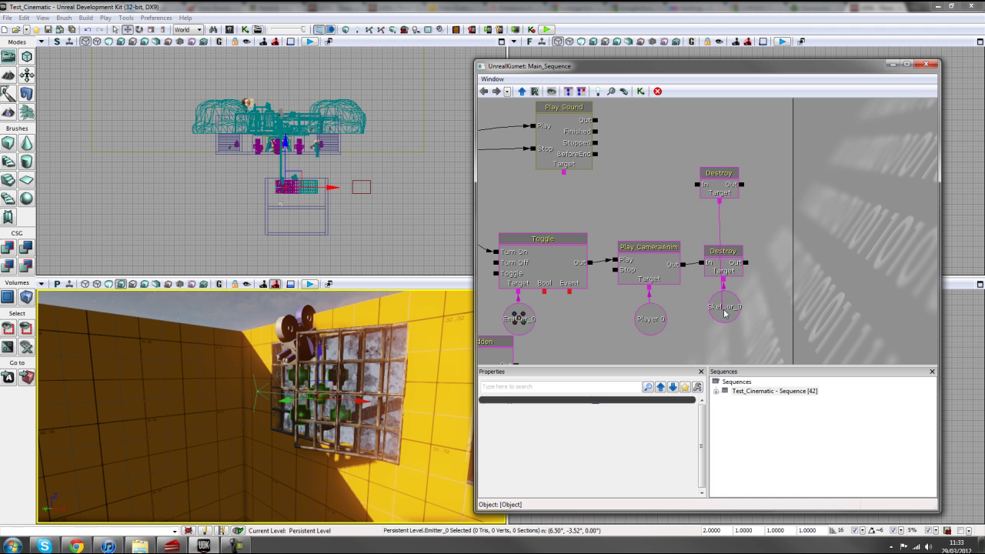
pyautogui.click(716, 201)
pyautogui.press('Delete')
# Select the Toggle Hidden action driven by the explo output and examine its linked target variables.
pyautogui.moveTo(721, 224); pyautogui.dragTo(816, 184)
pyautogui.scroll(-2, 770, 199)
pyautogui.moveTo(713, 162); pyautogui.dragTo(755, 143)
pyautogui.scroll(1, 739, 145)
pyautogui.scroll(-1, 857, 172)
pyautogui.moveTo(858, 172); pyautogui.dragTo(769, 154)
pyautogui.moveTo(736, 275); pyautogui.dragTo(639, 224)
pyautogui.scroll(1, 763, 277)
pyautogui.scroll(1, 769, 290)
pyautogui.click(639, 224)
pyautogui.scroll(1, 755, 235)
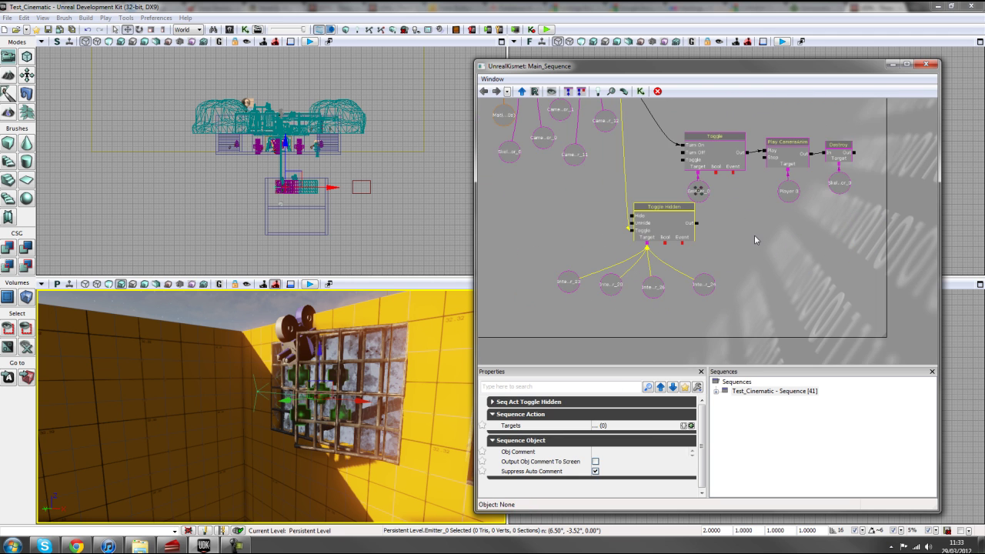
# Look up Toggle Hidden among the Toggle actions available for a new node without placing one.
pyautogui.rightClick(730, 194)
pyautogui.moveTo(777, 198)
pyautogui.moveTo(886, 504)
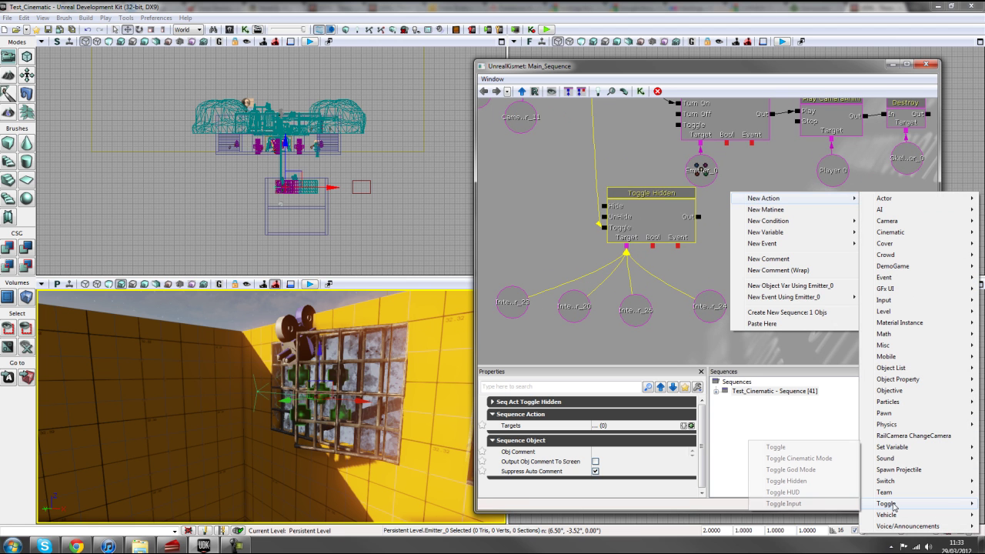
pyautogui.click(665, 264)
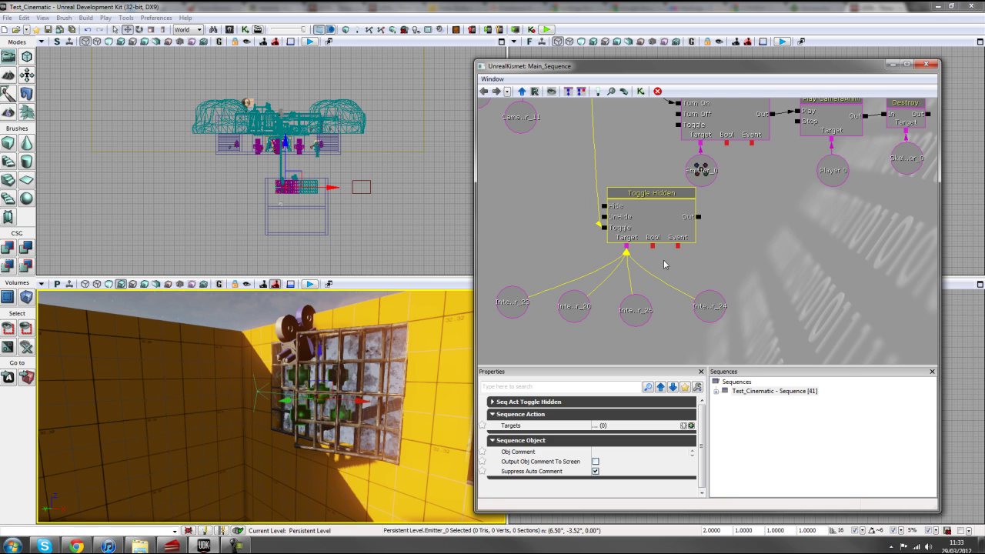
# Select InterpActor_23, the glass pane in the barred window, and move it sideways along the wall.
pyautogui.moveTo(370, 474); pyautogui.dragTo(220, 400)
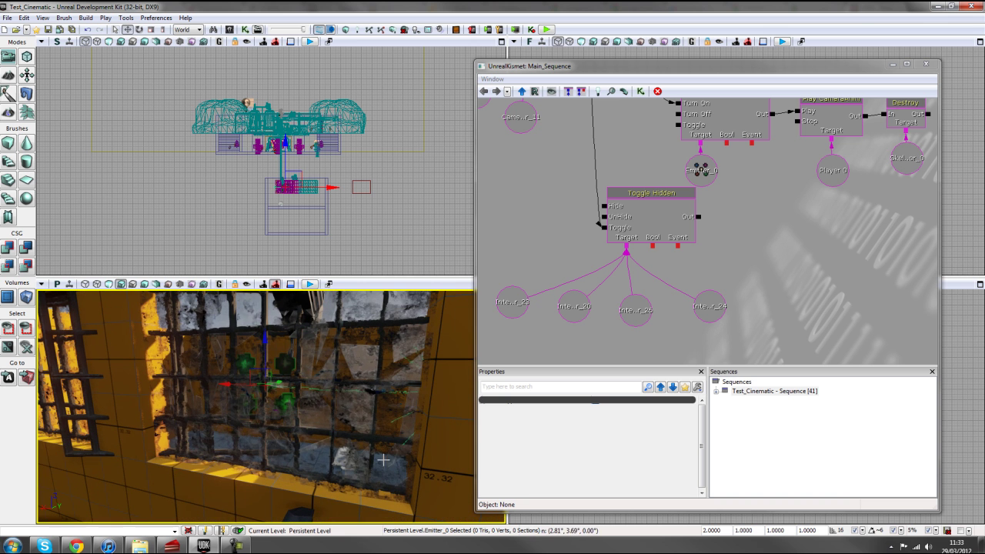
pyautogui.click(261, 369)
pyautogui.moveTo(261, 369); pyautogui.dragTo(336, 391)
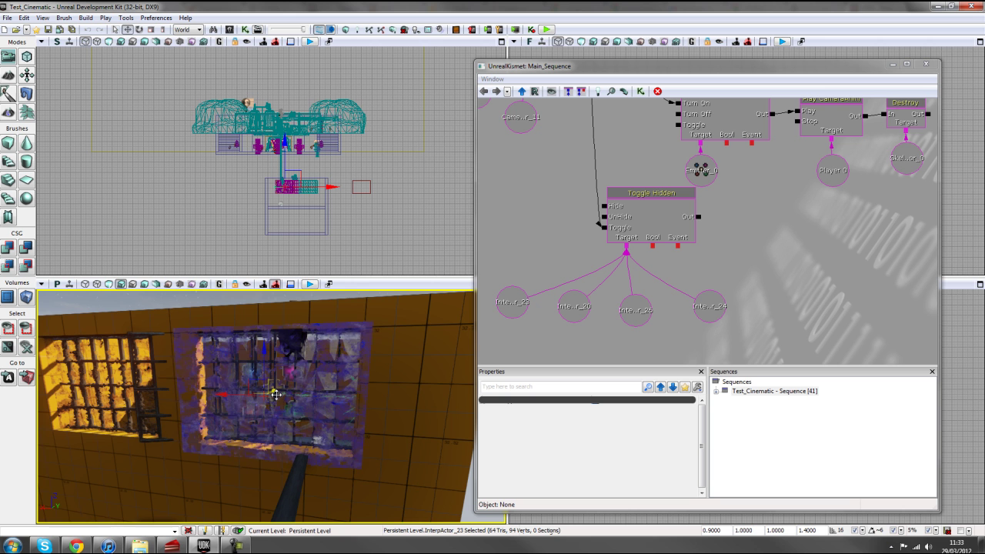
pyautogui.moveTo(221, 396); pyautogui.dragTo(333, 408)
pyautogui.moveTo(333, 408); pyautogui.dragTo(388, 402, button='right')
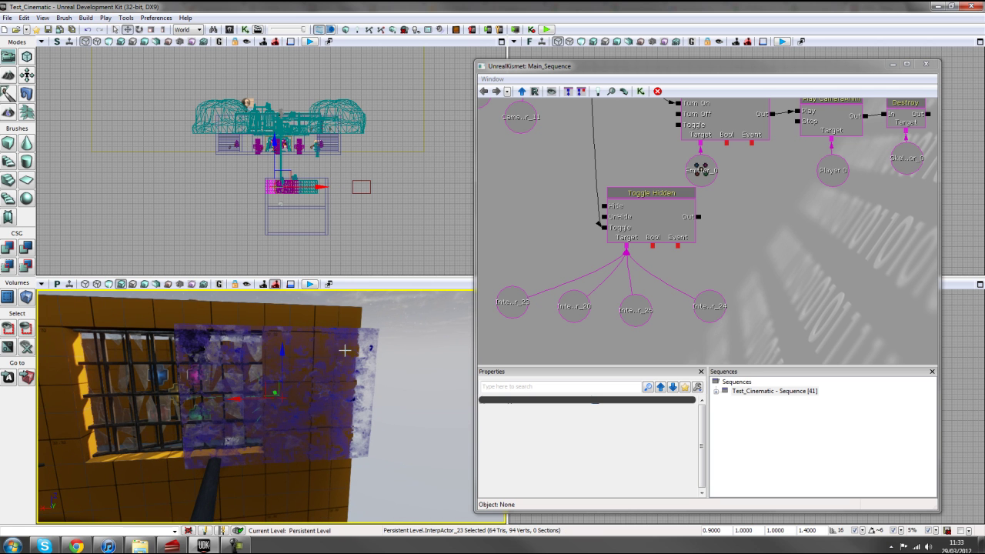
# Locate the glass pane's static mesh in the Content Browser and look up the actor's Convert options without converting it.
pyautogui.rightClick(328, 390)
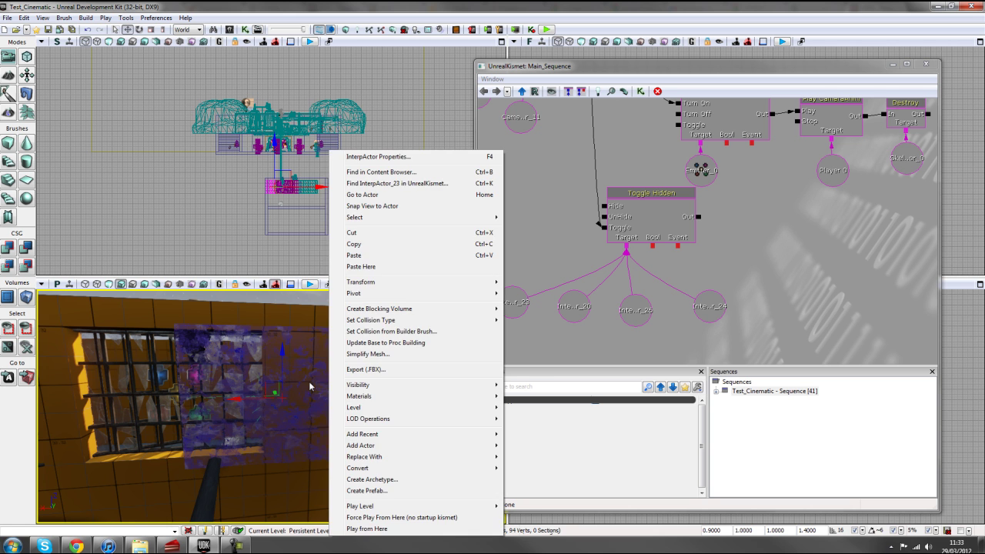
pyautogui.click(397, 172)
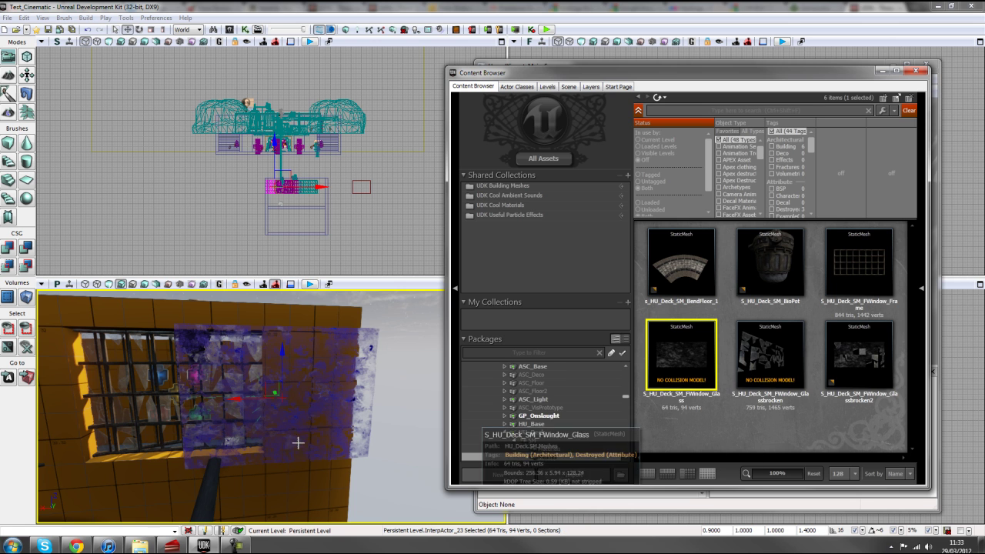
pyautogui.rightClick(346, 389)
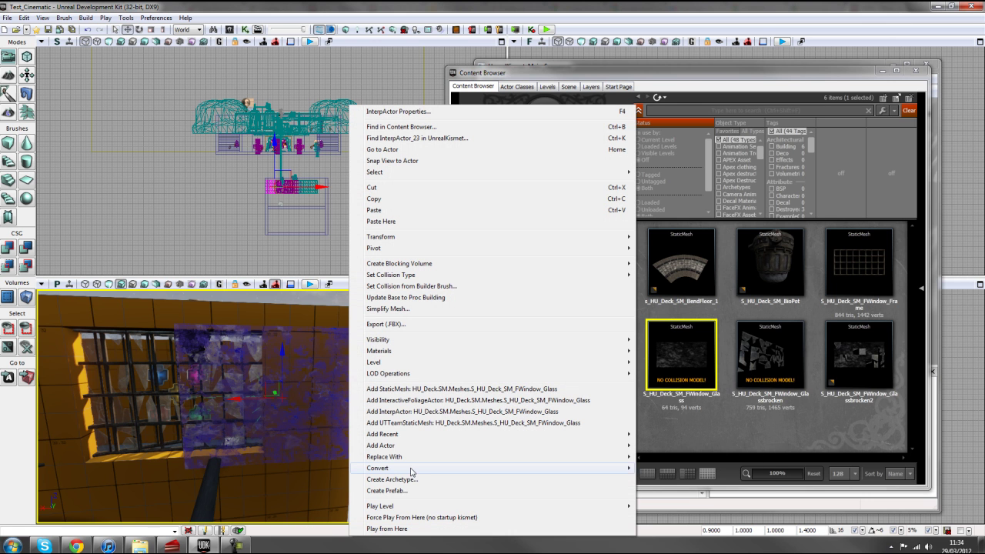
pyautogui.moveTo(385, 468)
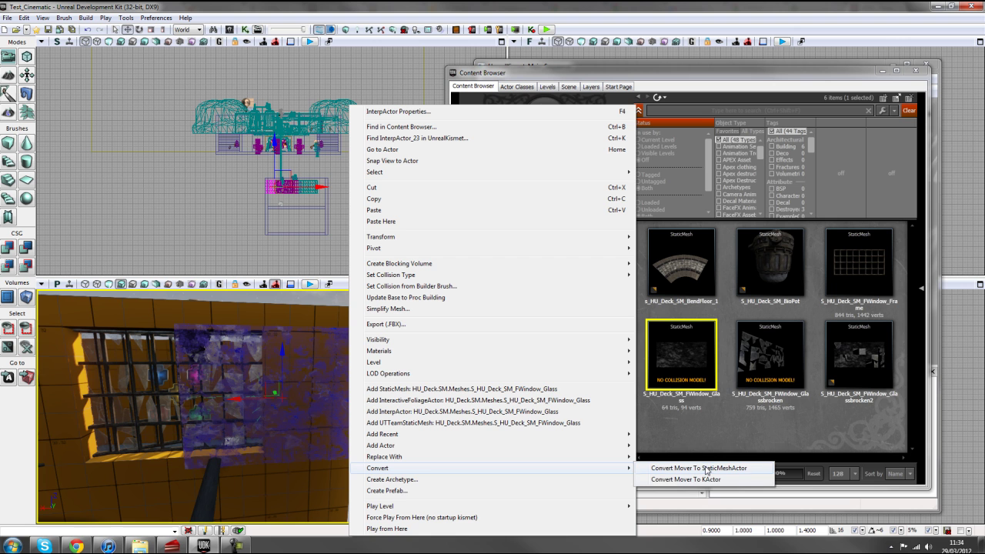
pyautogui.moveTo(268, 433); pyautogui.dragTo(239, 364, button='right')
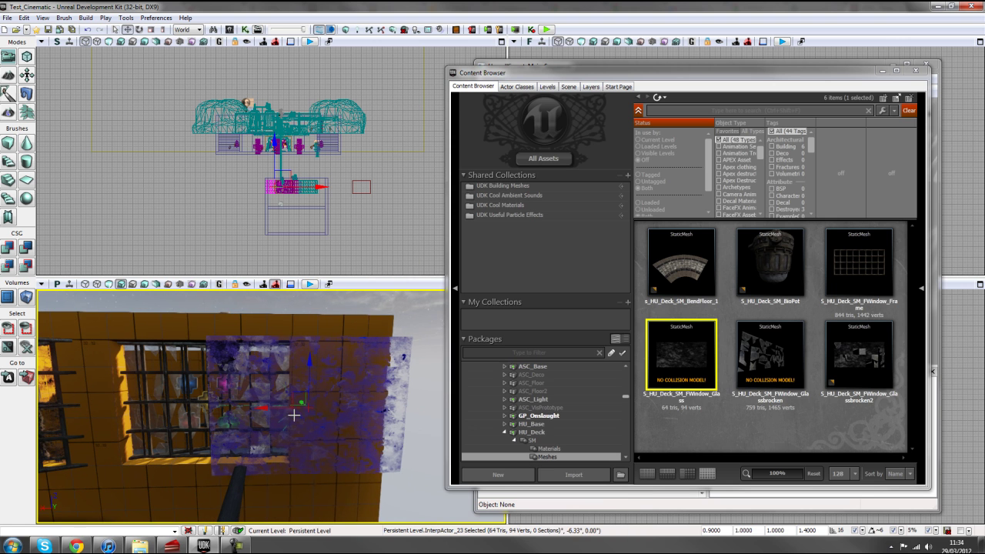
# Find the glass pane InterpActor_23 in Kismet and examine its variable linked to the Toggle Hidden target.
pyautogui.moveTo(416, 452); pyautogui.dragTo(381, 454, button='right')
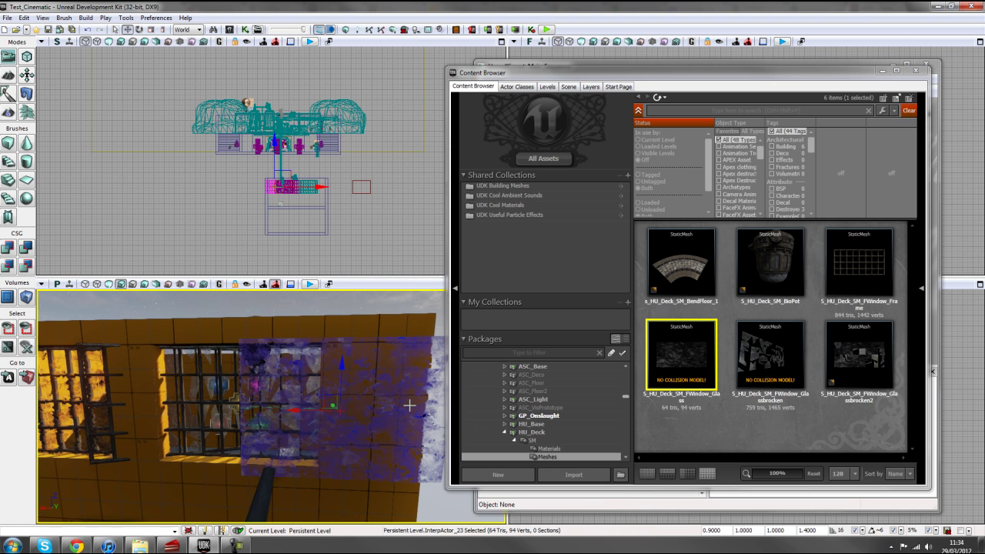
pyautogui.moveTo(369, 420); pyautogui.dragTo(424, 407, button='right')
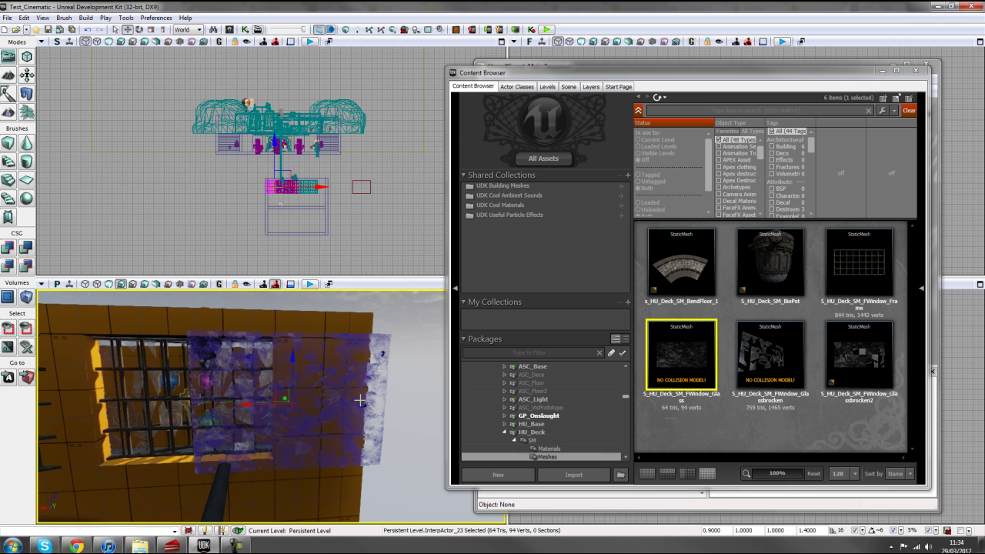
pyautogui.moveTo(306, 406); pyautogui.dragTo(333, 401, button='right')
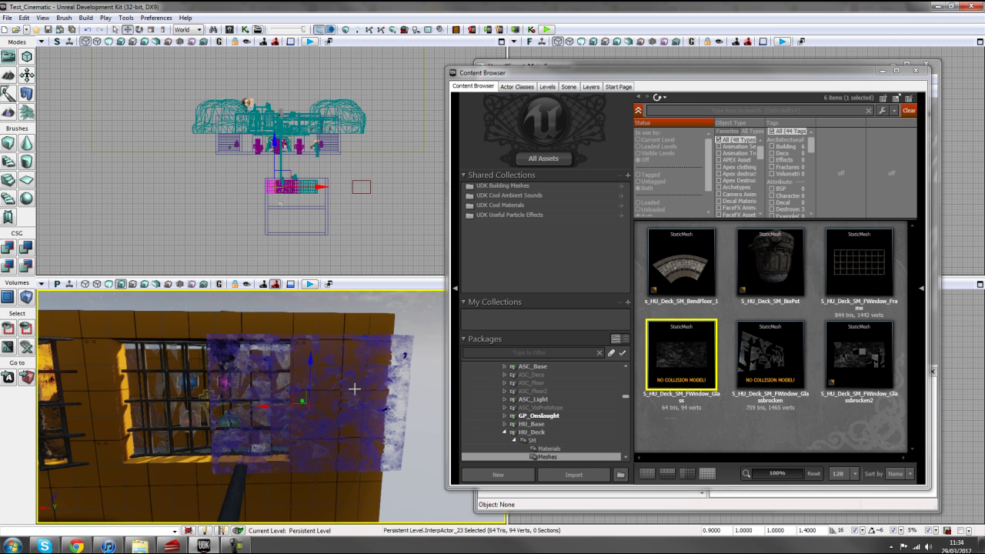
pyautogui.moveTo(313, 375); pyautogui.dragTo(297, 377, button='right')
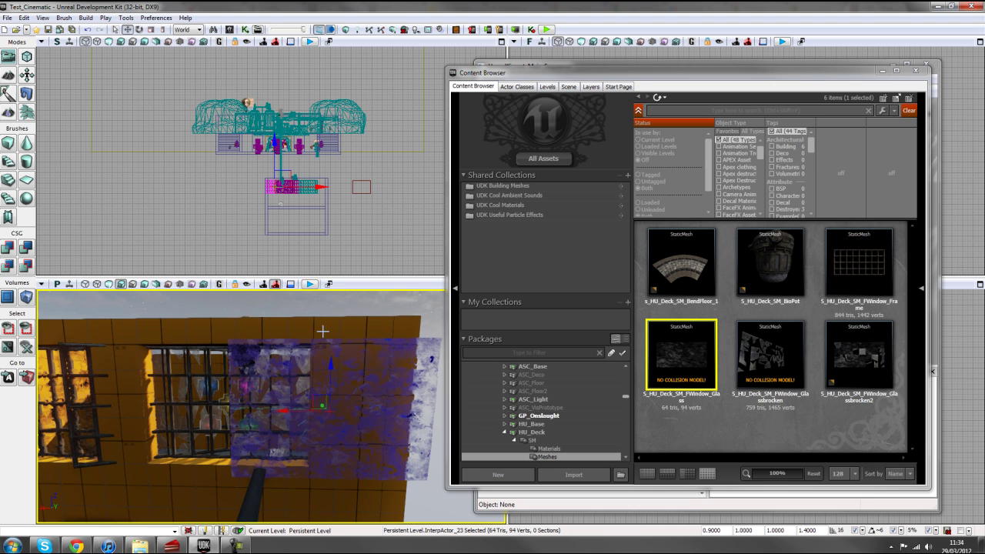
pyautogui.moveTo(255, 445); pyautogui.dragTo(252, 431, button='right')
pyautogui.rightClick(348, 400)
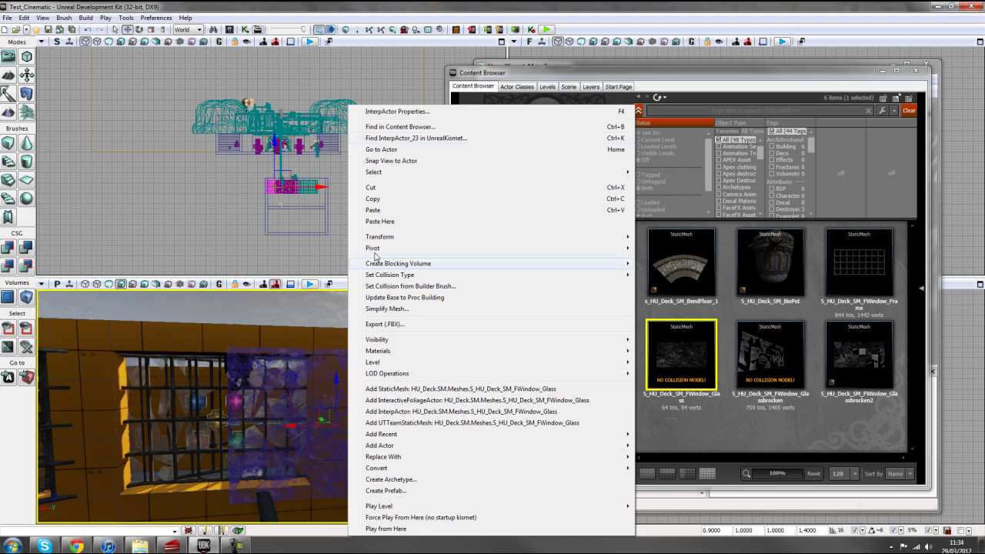
pyautogui.click(387, 139)
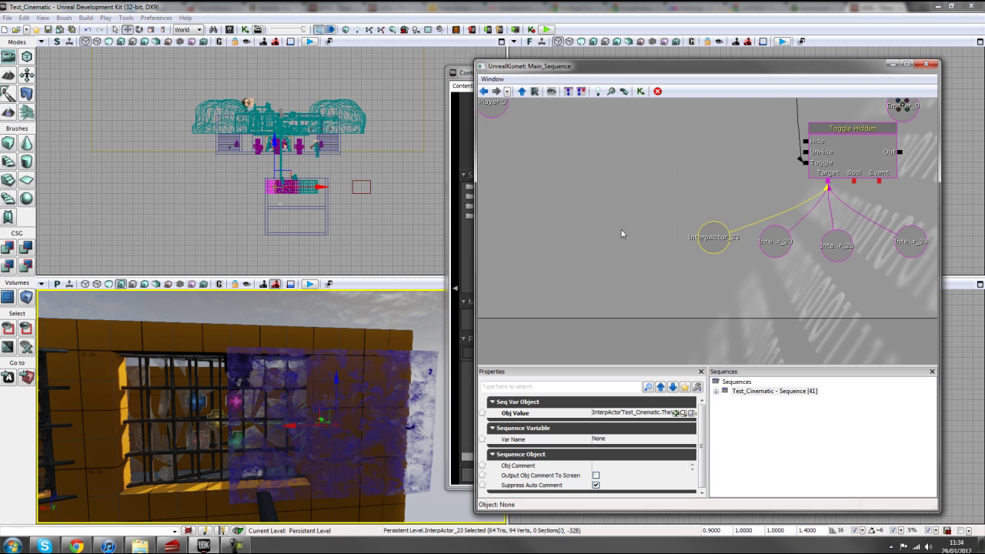
pyautogui.moveTo(621, 230); pyautogui.dragTo(507, 230)
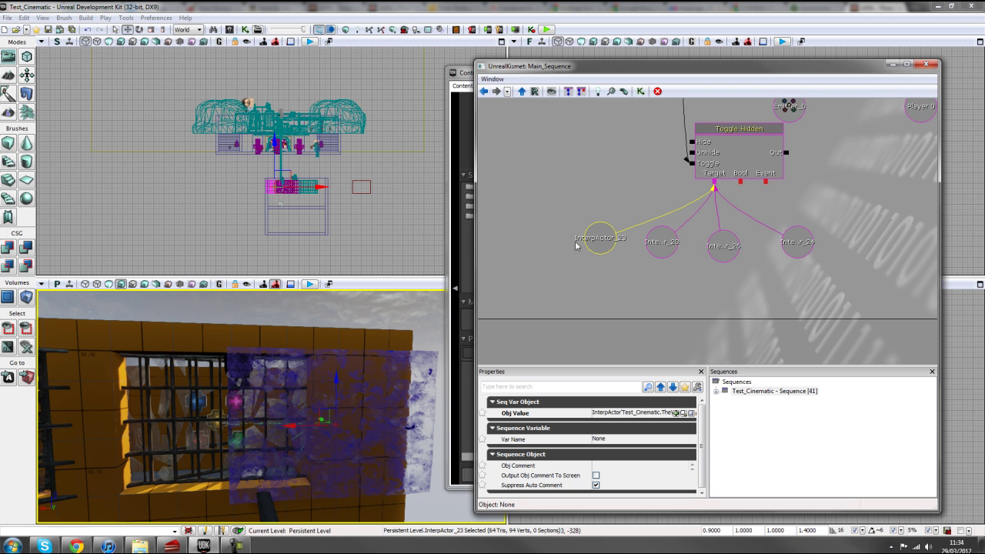
pyautogui.moveTo(621, 262); pyautogui.dragTo(606, 258)
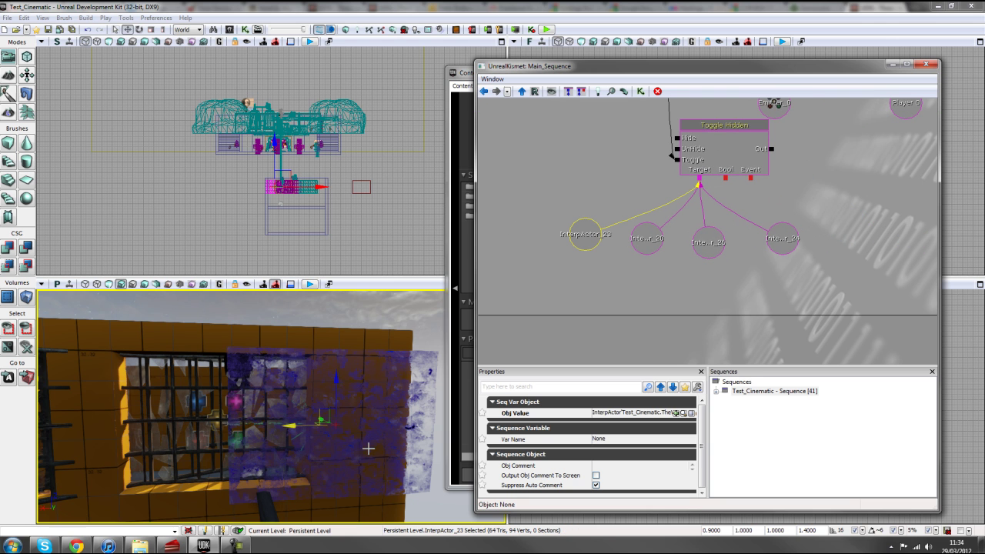
# Open the properties of InterpActor_23, check its Hidden setting, and close them.
pyautogui.moveTo(367, 441); pyautogui.dragTo(368, 448)
pyautogui.doubleClick(392, 416)
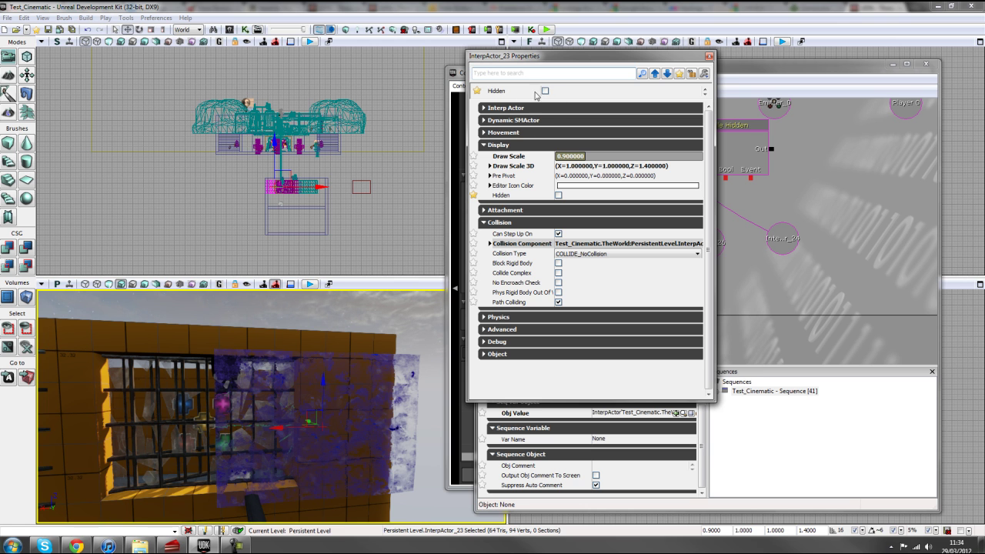
pyautogui.moveTo(567, 67); pyautogui.dragTo(716, 187)
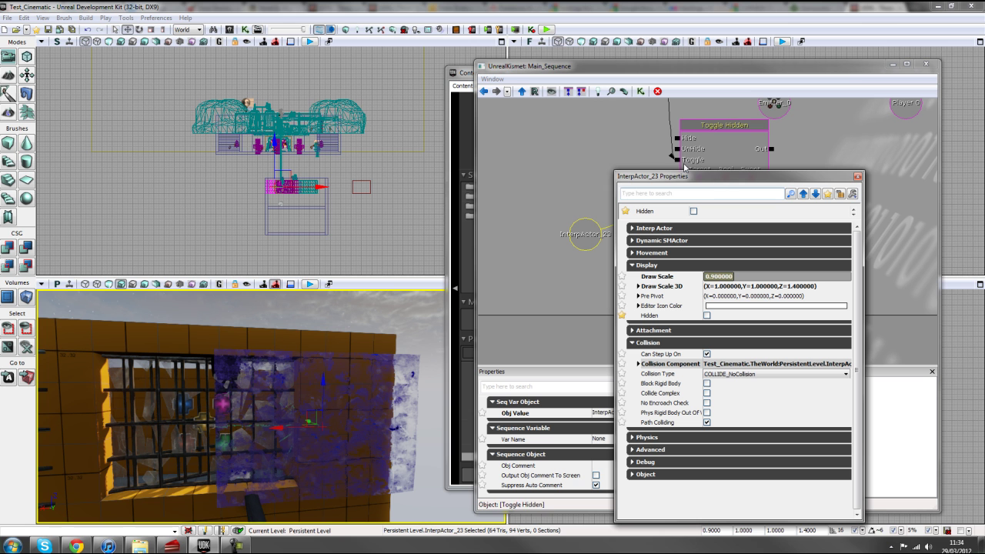
pyautogui.click(856, 178)
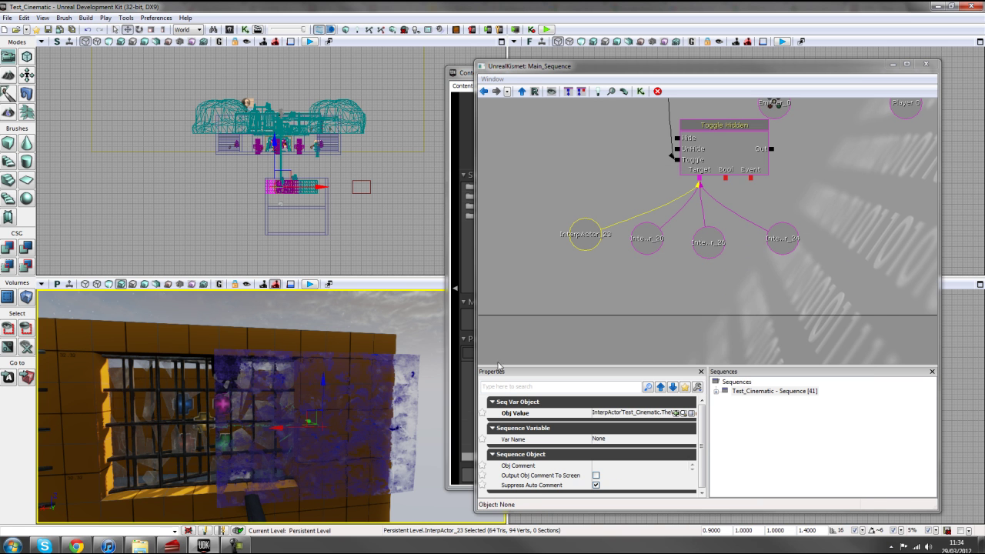
# Select the window frame InterpActor_26 and find its variable on the Toggle Hidden action in Kismet.
pyautogui.moveTo(383, 460)
pyautogui.mouseDown()
pyautogui.moveTo(392, 431)
pyautogui.moveTo(383, 412)
pyautogui.moveTo(384, 460)
pyautogui.mouseUp()
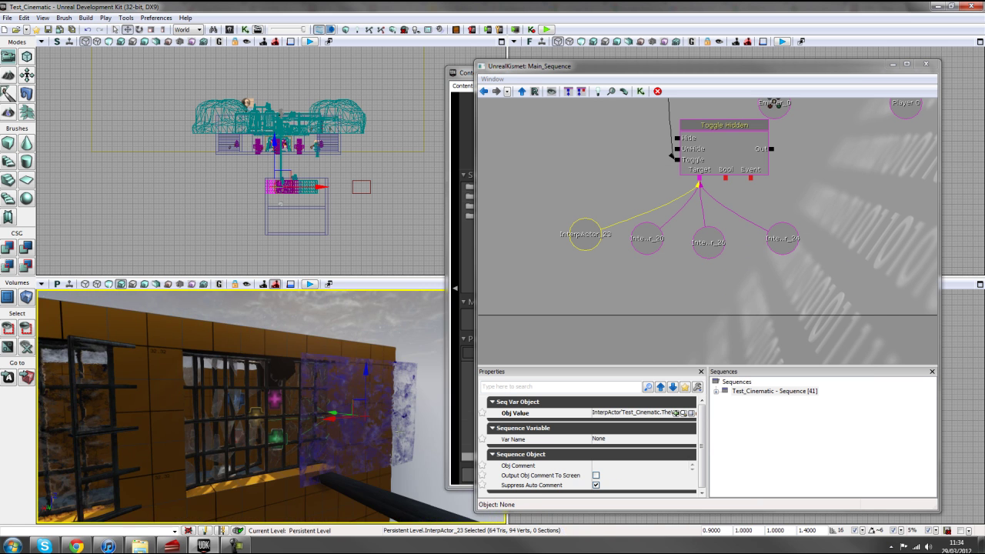
pyautogui.moveTo(390, 413); pyautogui.dragTo(279, 395)
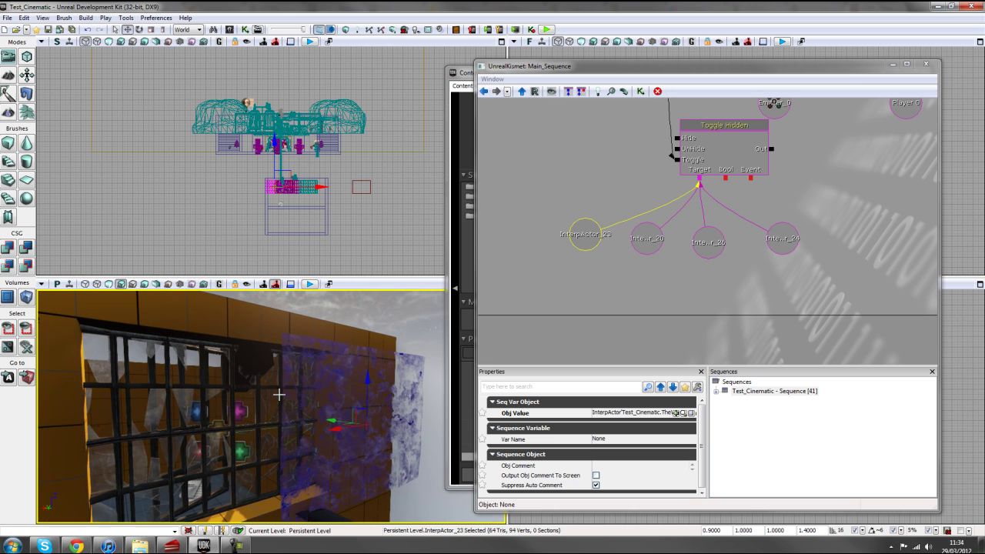
pyautogui.click(233, 389)
pyautogui.moveTo(264, 473); pyautogui.dragTo(264, 463)
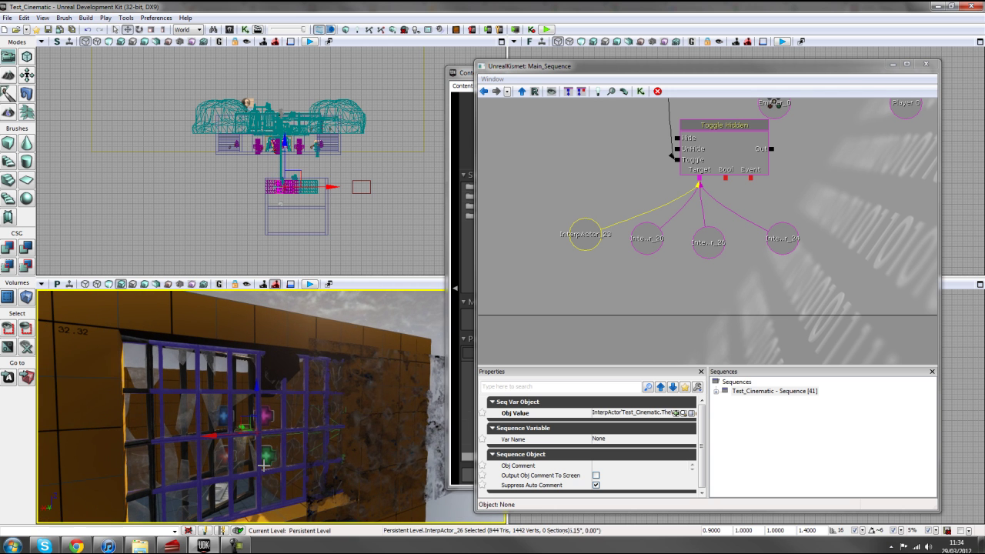
pyautogui.rightClick(260, 434)
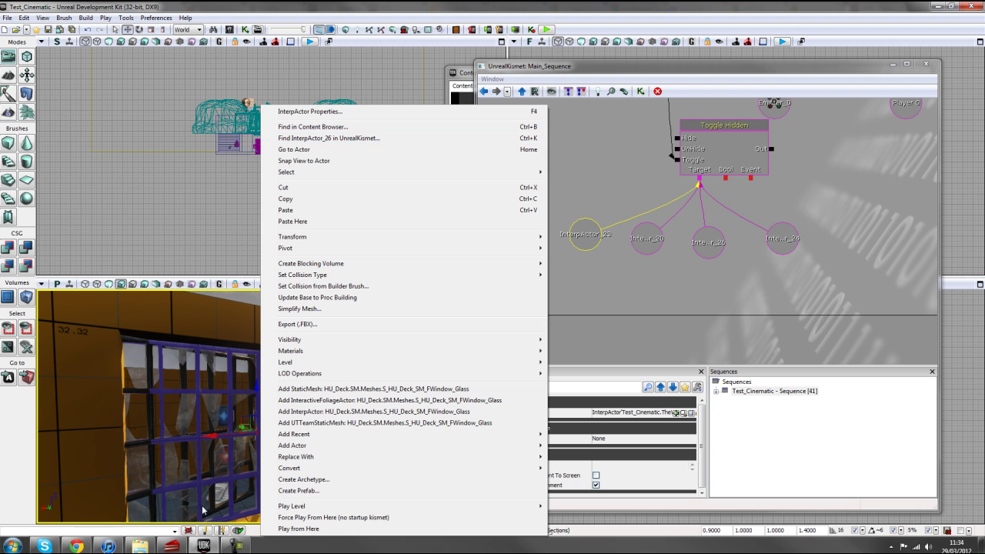
pyautogui.click(337, 138)
pyautogui.moveTo(709, 268); pyautogui.dragTo(693, 272)
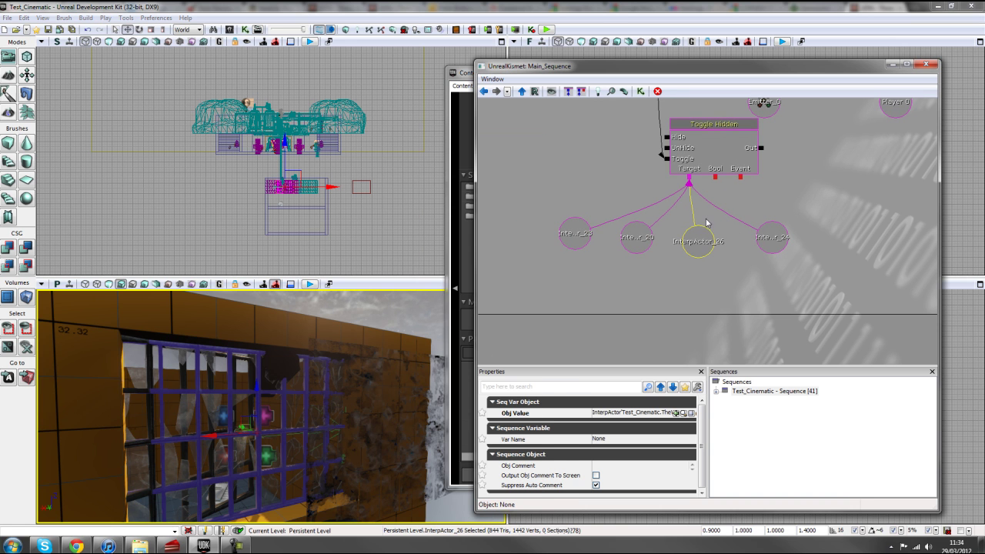
# Check the Hidden setting in the properties of the window frame InterpActor_26 and close them.
pyautogui.moveTo(319, 437); pyautogui.dragTo(320, 433, button='right')
pyautogui.press('F4')
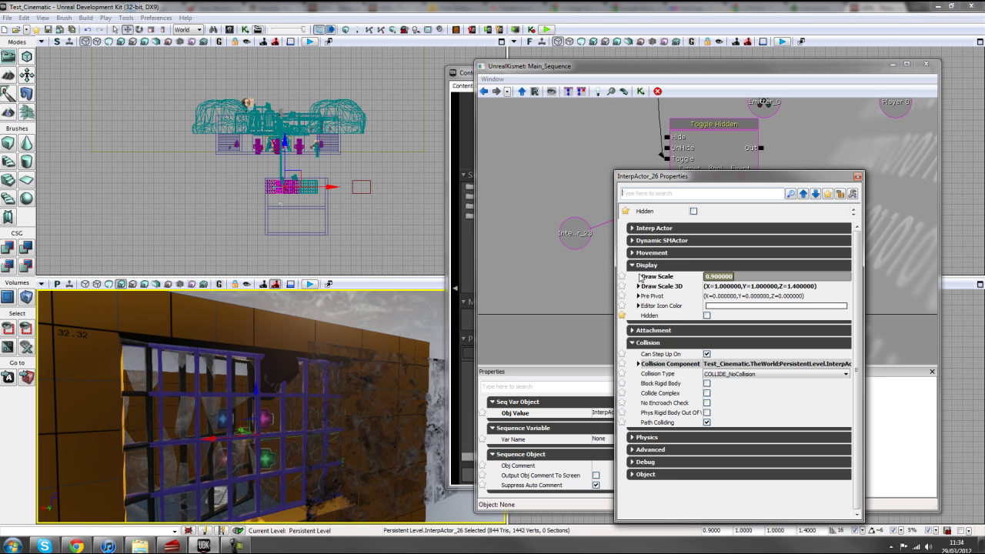
pyautogui.click(857, 178)
# Examine the Hidden setting in the properties of the broken glass InterpActor_20 and the displaced frame InterpActor_24.
pyautogui.moveTo(208, 443); pyautogui.dragTo(152, 408)
pyautogui.click(225, 378)
pyautogui.click(196, 437)
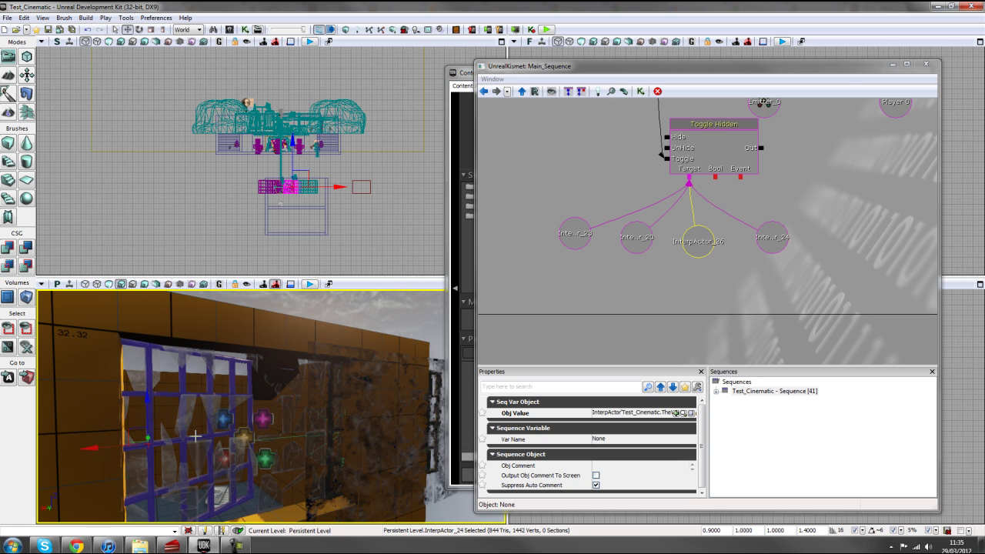
pyautogui.click(210, 406)
pyautogui.moveTo(308, 439)
pyautogui.mouseDown(button='right')
pyautogui.moveTo(331, 447)
pyautogui.moveTo(291, 433)
pyautogui.mouseUp(button='right')
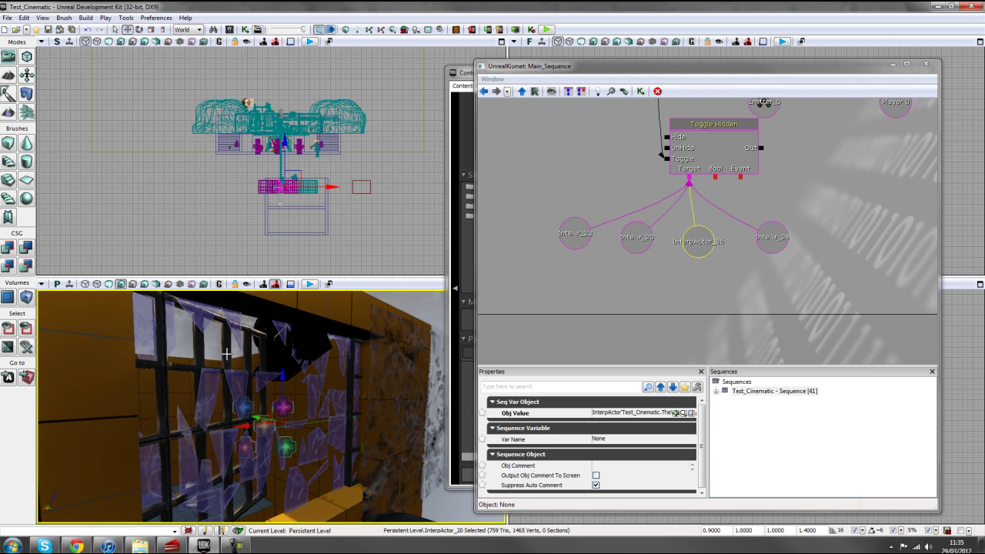
pyautogui.click(674, 412)
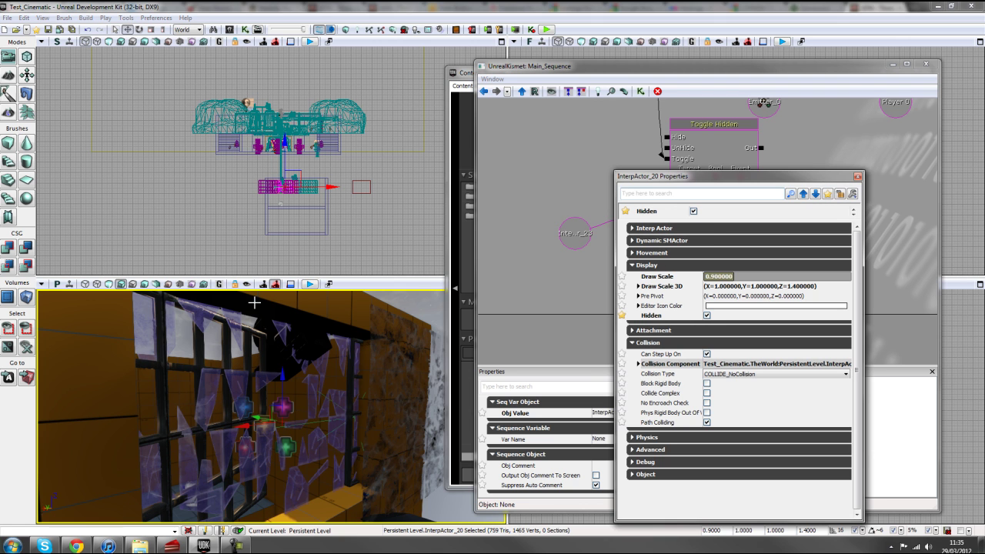
pyautogui.click(202, 360)
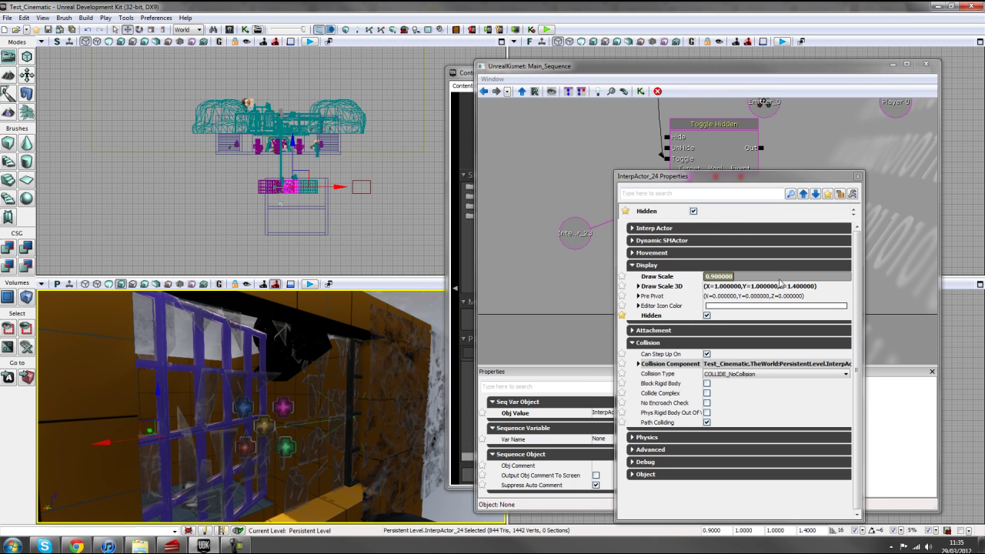
# Preview the window wall in game view and return to the normal editor view.
pyautogui.moveTo(290, 363); pyautogui.dragTo(289, 363)
pyautogui.moveTo(297, 410); pyautogui.dragTo(260, 407)
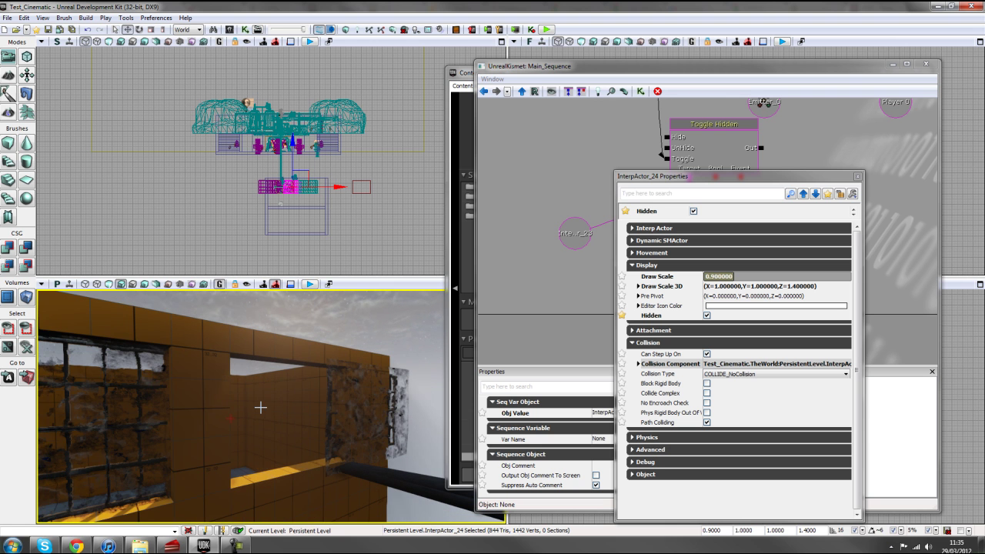
pyautogui.moveTo(304, 461); pyautogui.dragTo(304, 461)
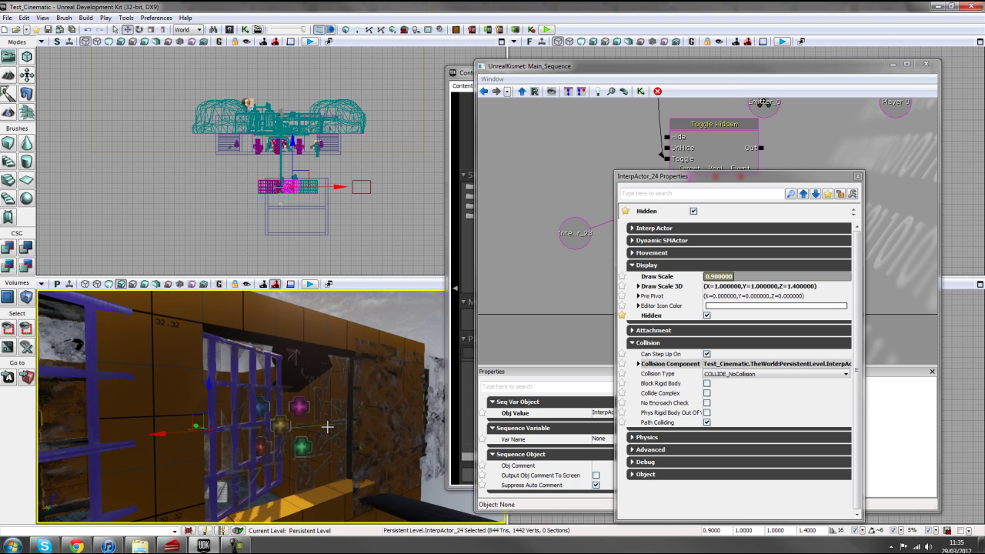
# Compare the Hidden settings of the window meshes, ending with the displaced frame InterpActor_24, and close the properties.
pyautogui.click(356, 395)
pyautogui.click(350, 395)
pyautogui.click(333, 400)
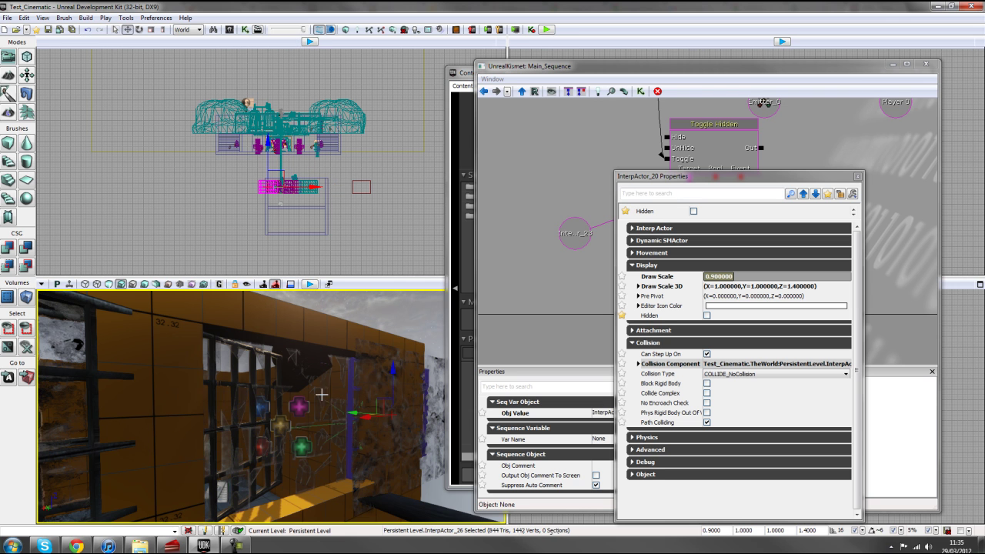
pyautogui.click(251, 371)
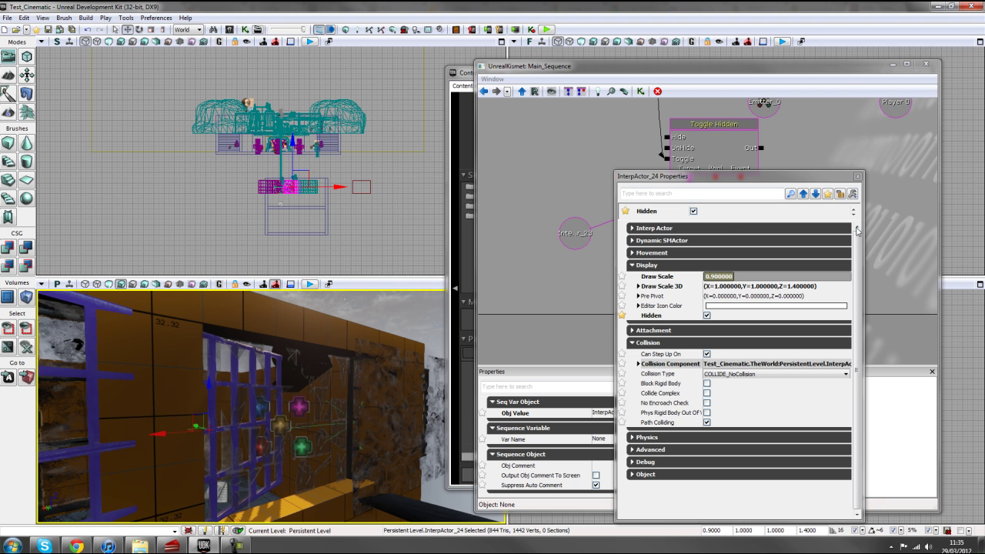
pyautogui.click(858, 178)
# Return the selection to the window frame InterpActor_26 and on to the glass pane InterpActor_23.
pyautogui.moveTo(330, 419); pyautogui.dragTo(322, 394, button='right')
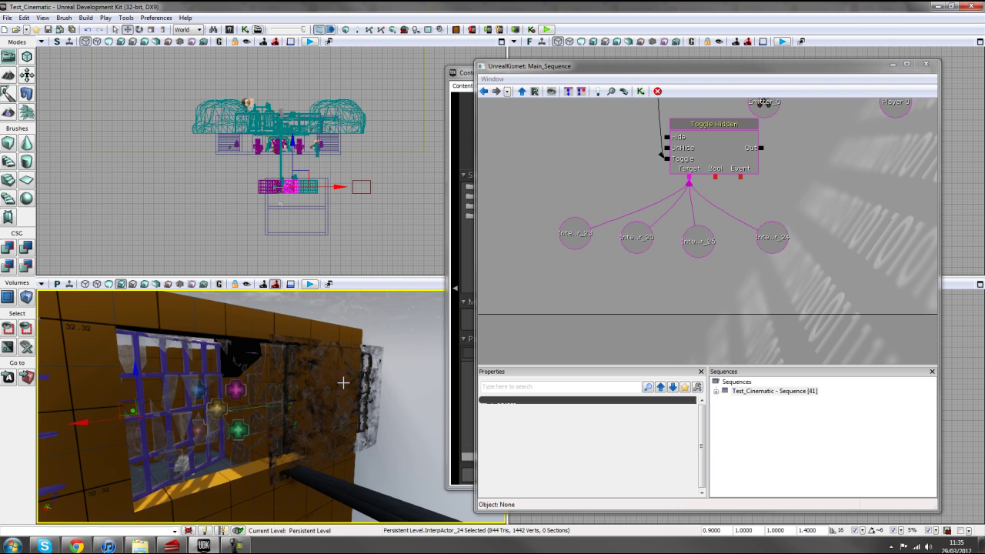
pyautogui.moveTo(315, 428); pyautogui.dragTo(276, 330, button='right')
pyautogui.moveTo(274, 405); pyautogui.dragTo(334, 421, button='right')
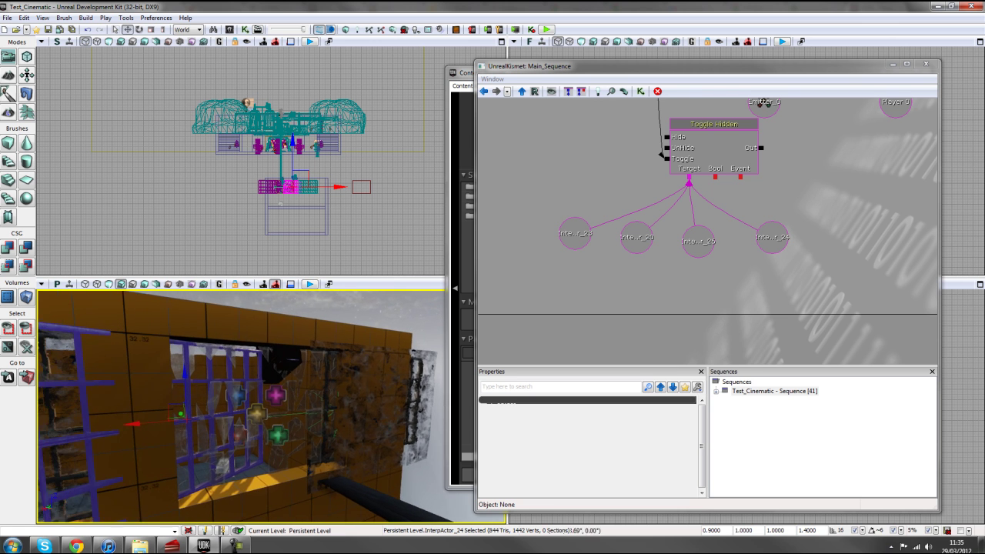
pyautogui.click(334, 420)
pyautogui.click(334, 419)
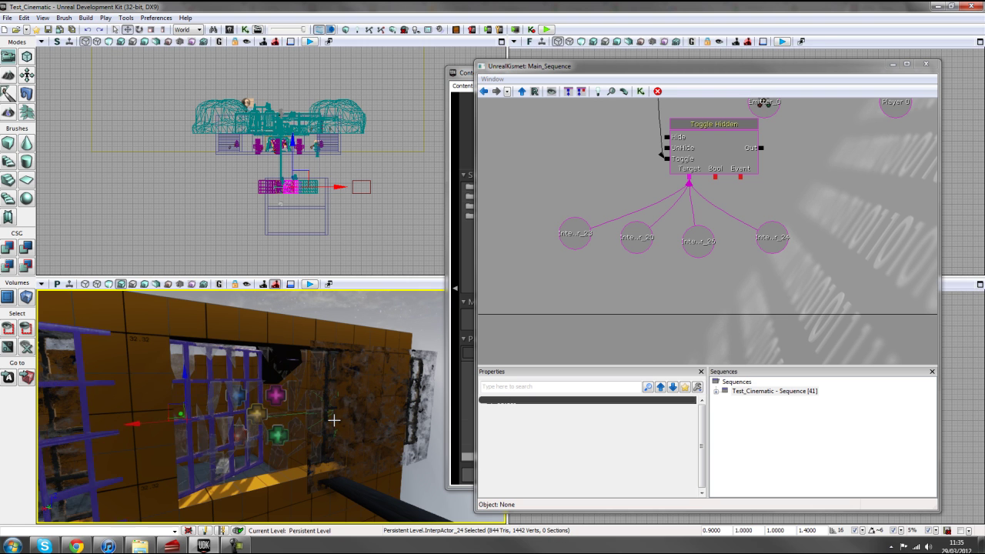
pyautogui.click(335, 419)
pyautogui.click(334, 419)
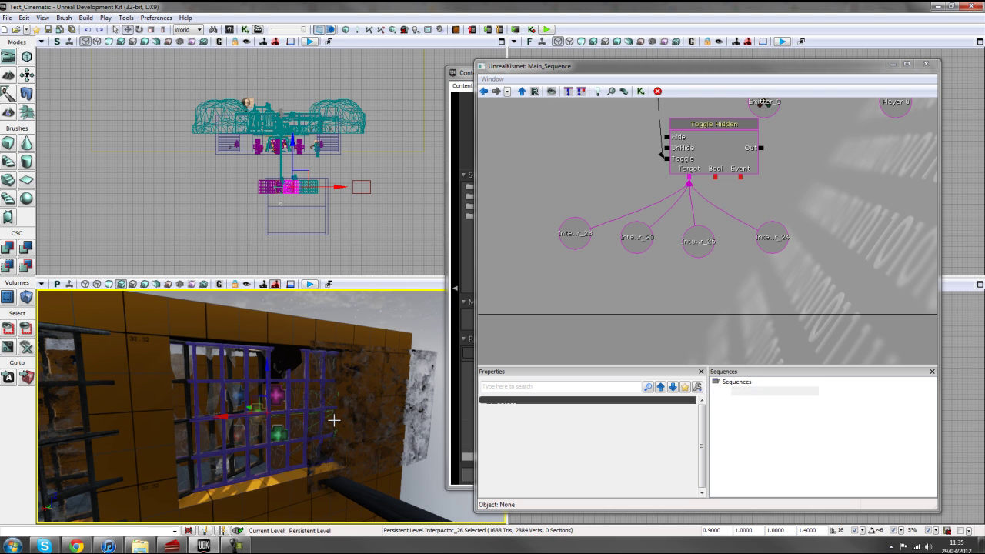
pyautogui.click(334, 419)
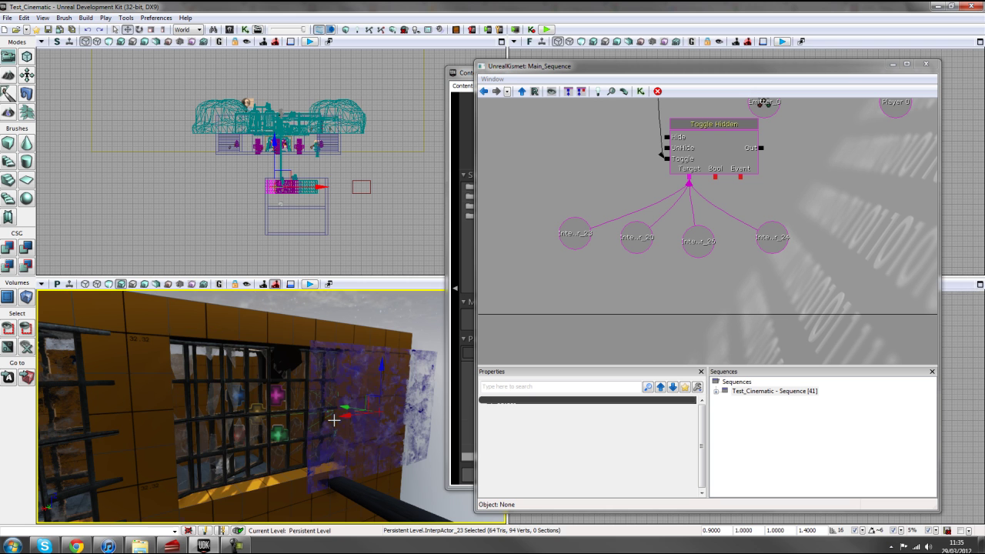
# Return the displaced window pieces to the wall opening and clear the actor selection.
pyautogui.click(334, 420)
pyautogui.click(339, 250)
pyautogui.moveTo(279, 446); pyautogui.dragTo(303, 452, button='right')
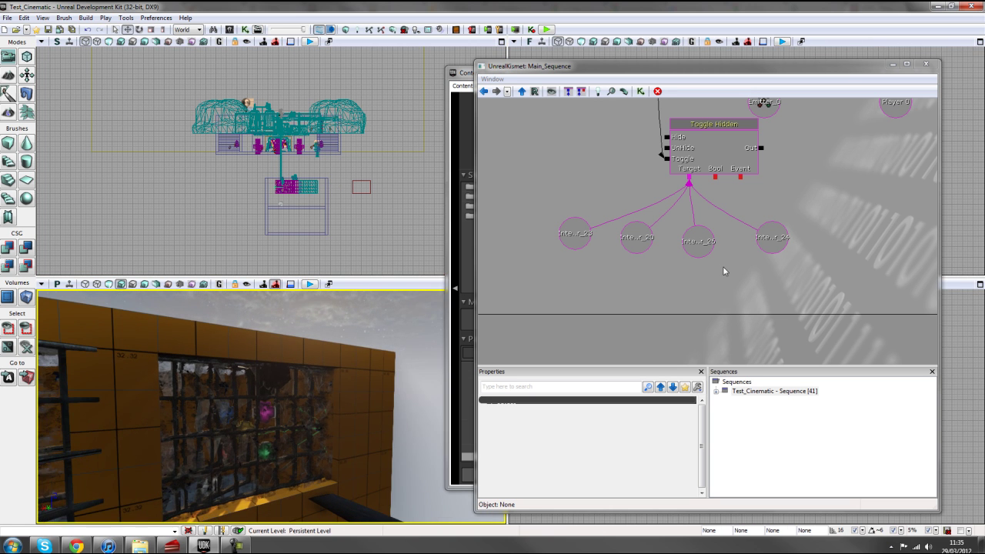
# Examine the Kismet chain triggered by the explo event: Toggle with its emitter target, Play CameraAnim with Player 0, and Destroy.
pyautogui.scroll(-3, 723, 266)
pyautogui.moveTo(722, 266); pyautogui.dragTo(714, 307)
pyautogui.scroll(3, 713, 300)
pyautogui.click(697, 209)
pyautogui.moveTo(797, 225); pyautogui.dragTo(672, 353)
pyautogui.click(707, 211)
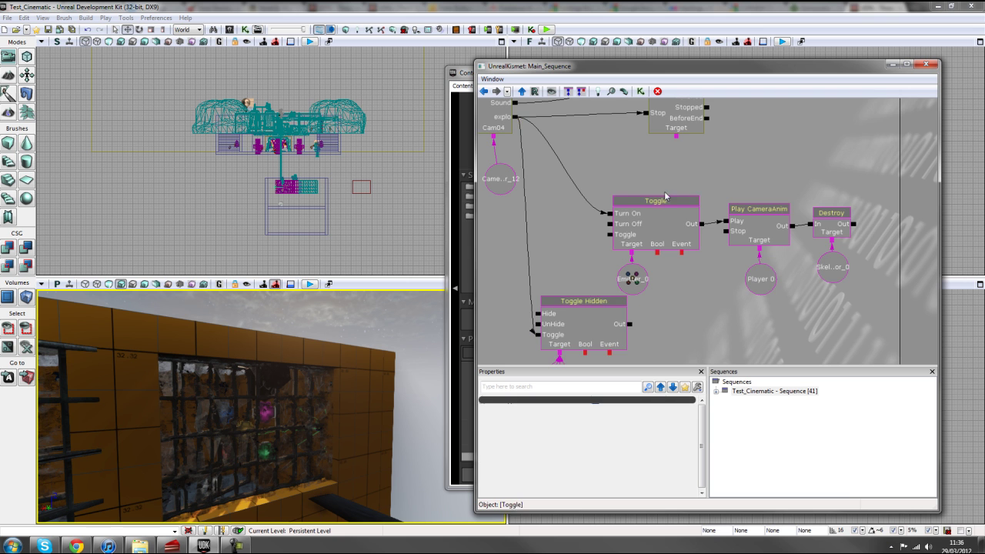
pyautogui.scroll(-2, 665, 195)
pyautogui.scroll(2, 662, 194)
pyautogui.click(637, 214)
pyautogui.click(641, 226)
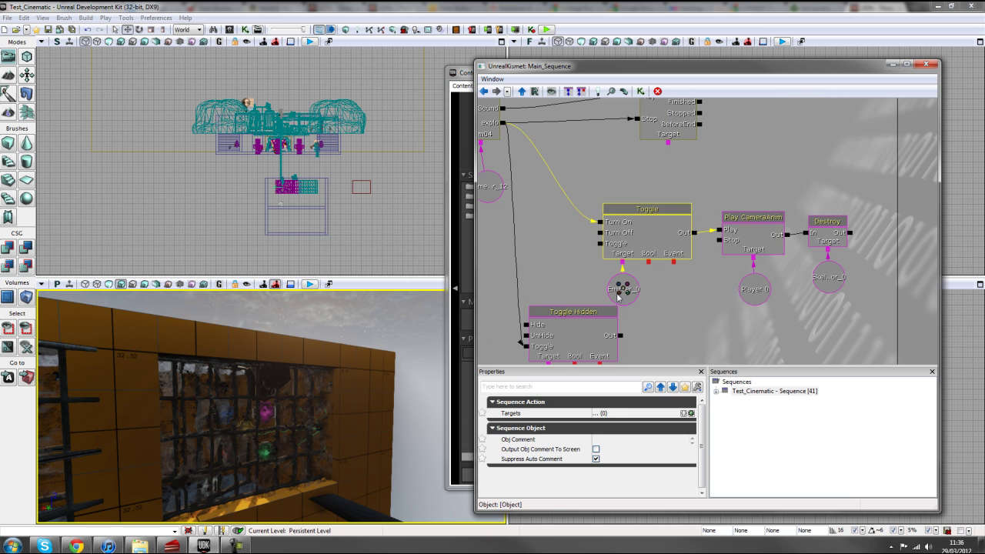
pyautogui.click(629, 285)
pyautogui.click(757, 282)
pyautogui.scroll(-3, 759, 190)
pyautogui.scroll(3, 759, 187)
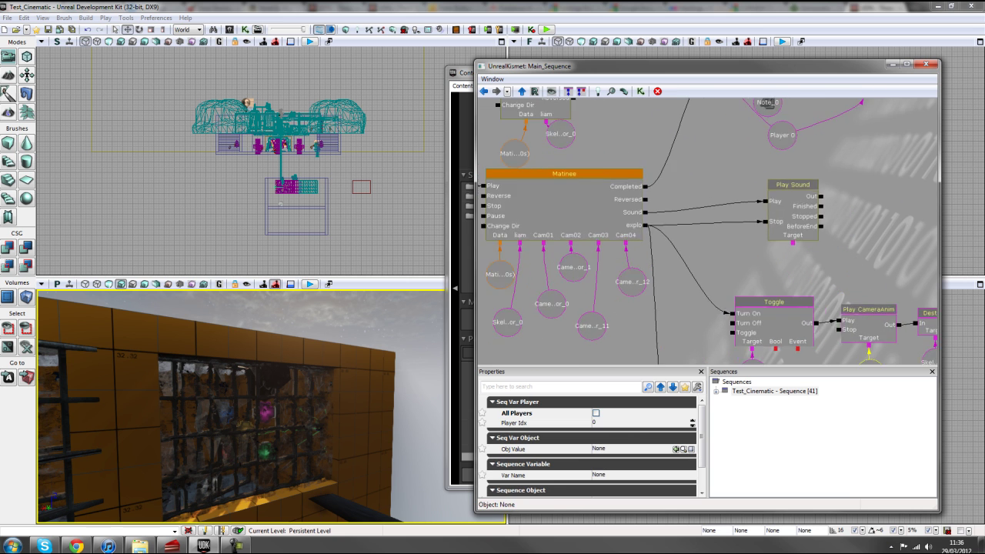
# Open the main Matinee, inspect the explo event key and its firing settings, and close the Matinee.
pyautogui.click(537, 222)
pyautogui.doubleClick(546, 185)
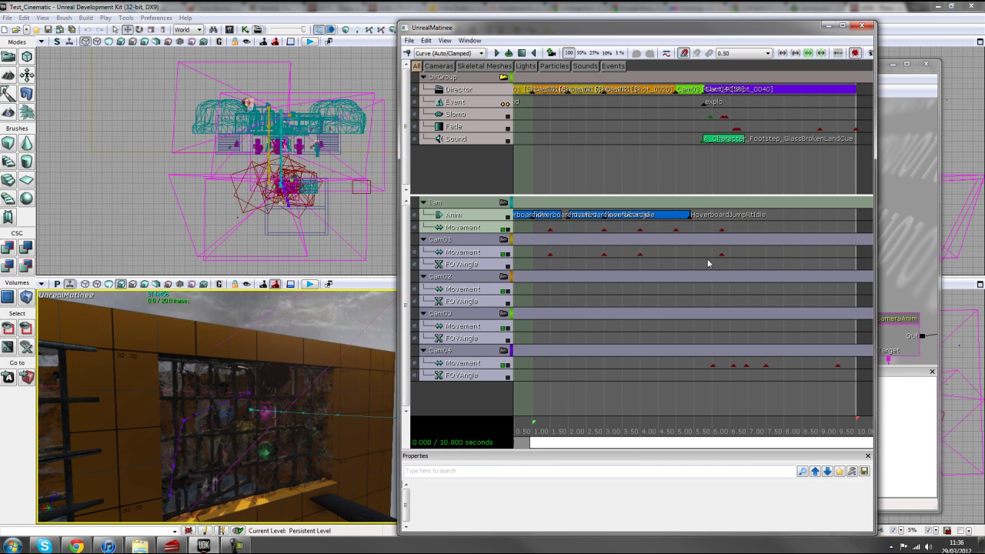
pyautogui.click(705, 103)
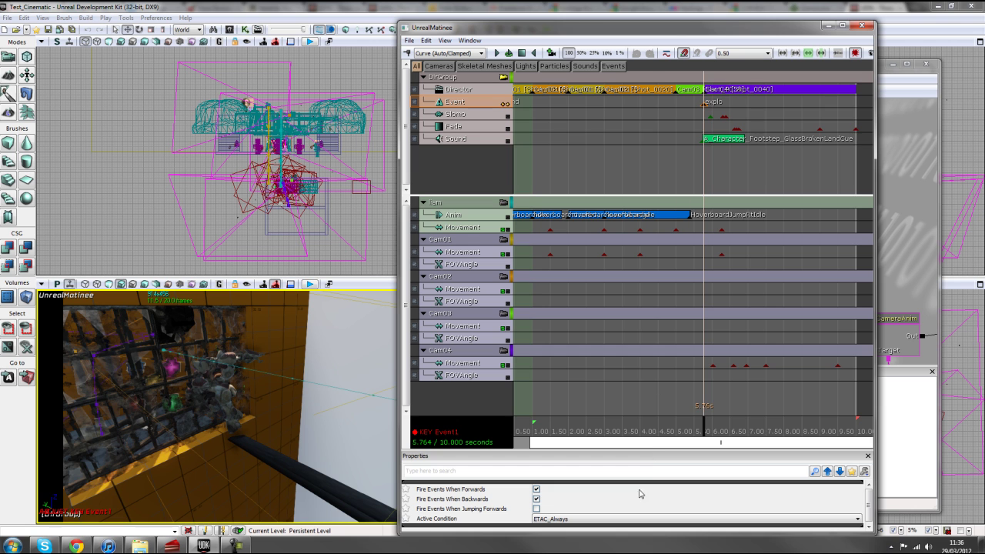
pyautogui.scroll(-3, 673, 259)
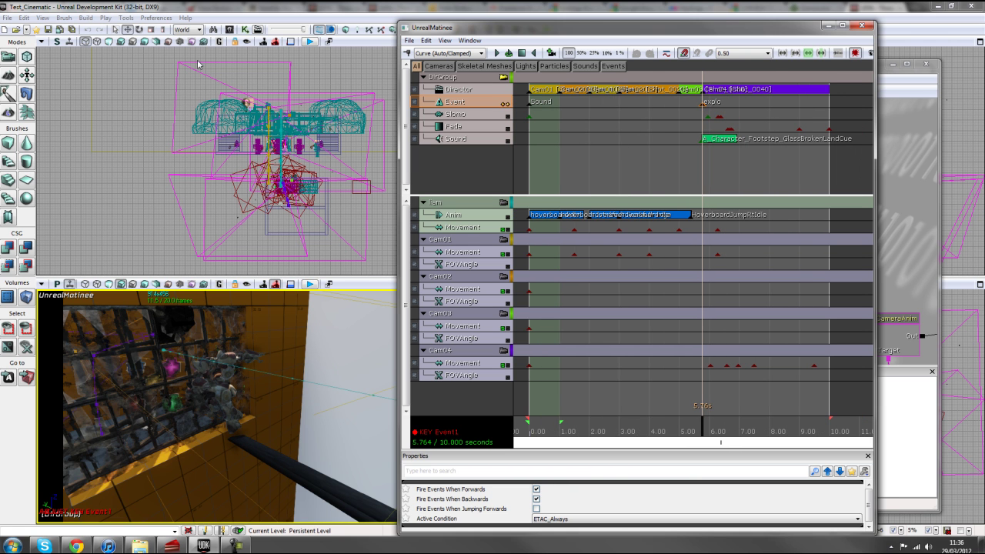
pyautogui.click(863, 29)
# Trace the Matinee's event outputs to the Play Sound and Toggle actions and examine each action's properties.
pyautogui.moveTo(804, 220); pyautogui.dragTo(668, 125)
pyautogui.scroll(1, 715, 197)
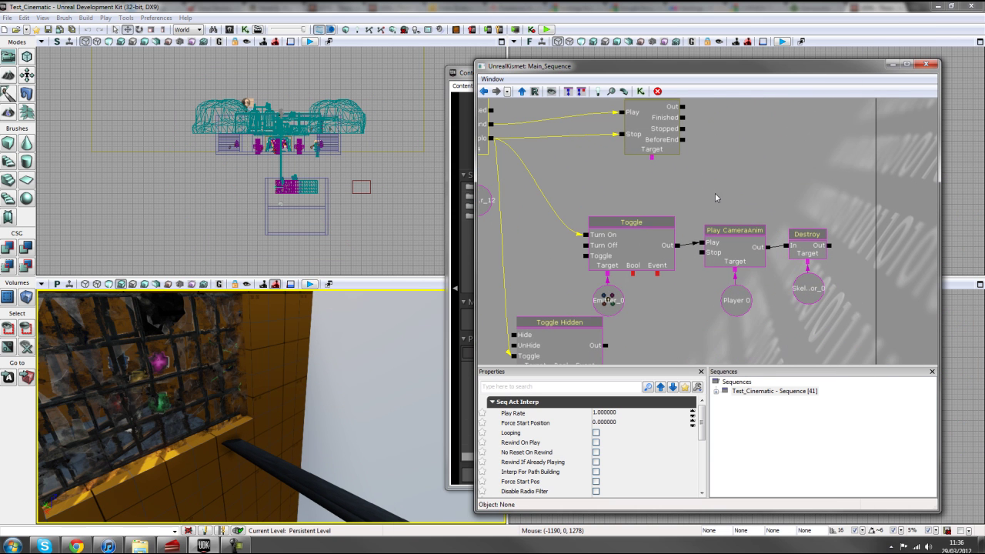
pyautogui.moveTo(698, 237); pyautogui.dragTo(797, 326)
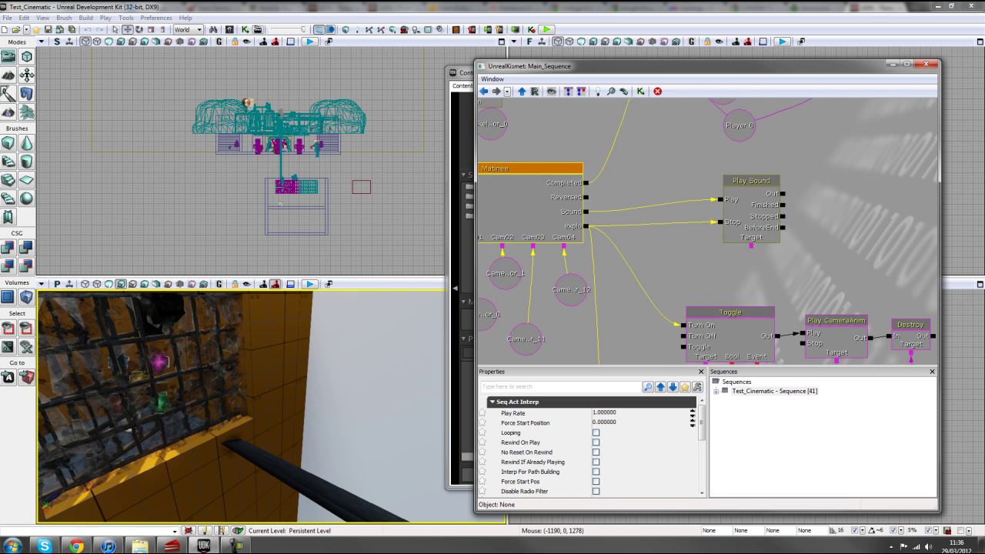
pyautogui.click(766, 213)
pyautogui.scroll(-3, 762, 231)
pyautogui.moveTo(751, 265); pyautogui.dragTo(732, 206)
pyautogui.scroll(1, 730, 209)
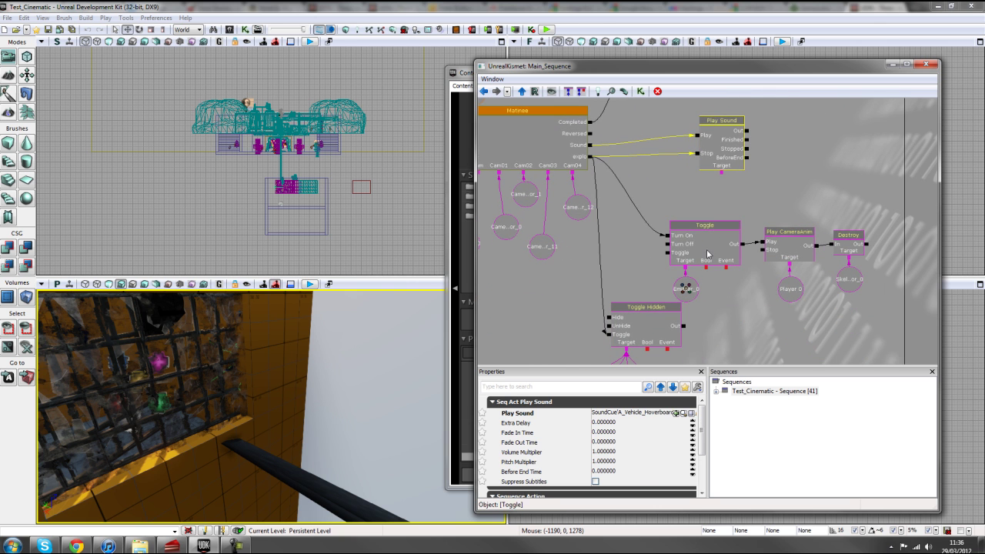
pyautogui.click(707, 251)
pyautogui.scroll(-1, 651, 281)
pyautogui.scroll(2, 598, 307)
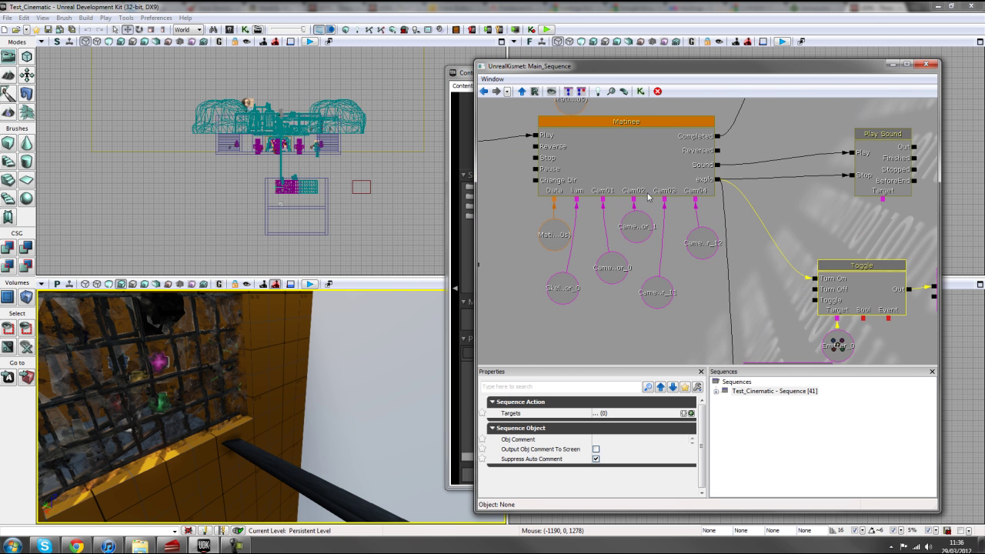
# Delete the unconnected Matinee node above the main one, together with its data and skeletal mesh actor variables.
pyautogui.scroll(-2, 677, 318)
pyautogui.moveTo(677, 254); pyautogui.dragTo(695, 327)
pyautogui.scroll(2, 697, 231)
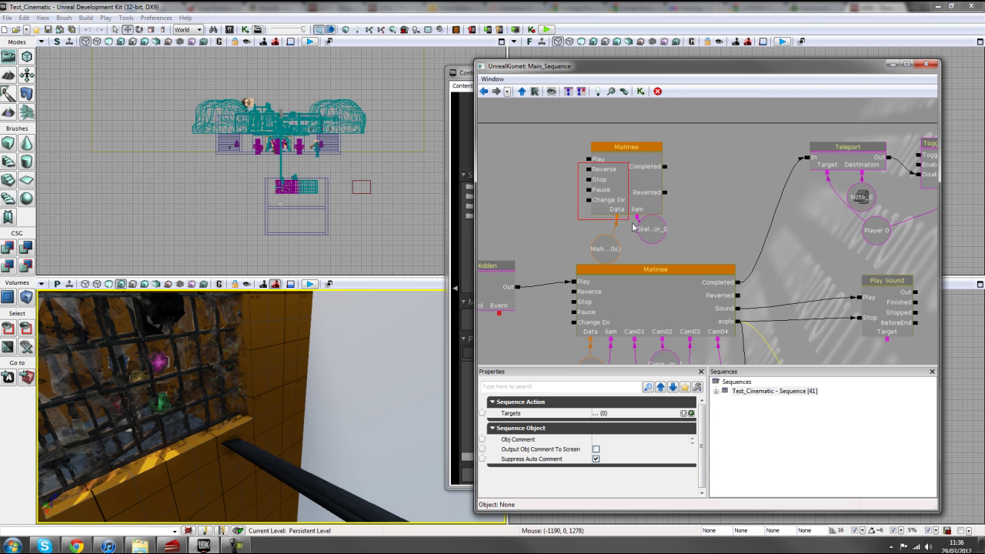
pyautogui.click(655, 252)
pyautogui.press('Delete')
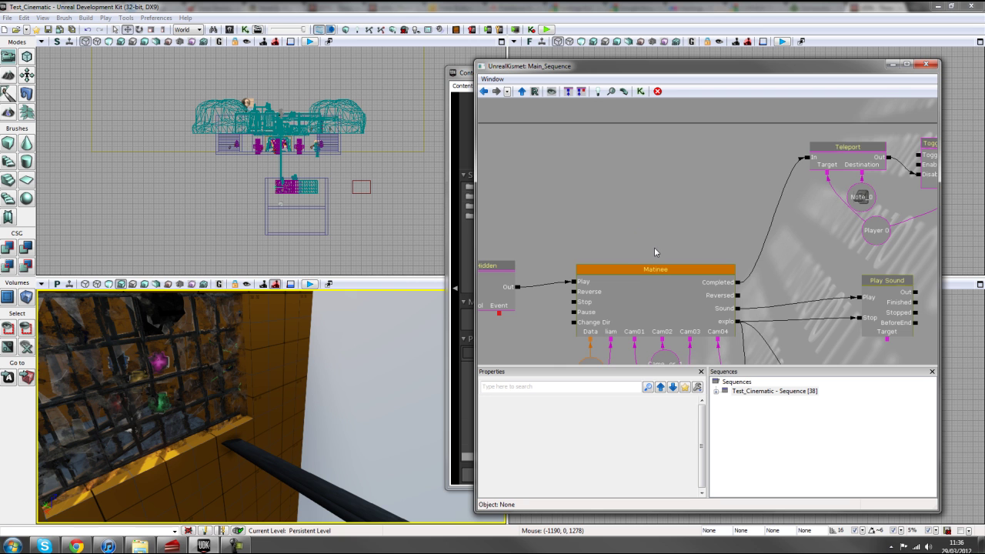
# Reopen the main Matinee and scrub through the Cam04 shot from about 6.07 to 8.14 seconds.
pyautogui.scroll(-1, 630, 209)
pyautogui.moveTo(685, 208); pyautogui.dragTo(624, 220)
pyautogui.scroll(2, 629, 209)
pyautogui.doubleClick(597, 251)
pyautogui.scroll(-4, 566, 447)
pyautogui.moveTo(654, 433)
pyautogui.mouseDown()
pyautogui.moveTo(669, 435)
pyautogui.moveTo(659, 438)
pyautogui.mouseUp()
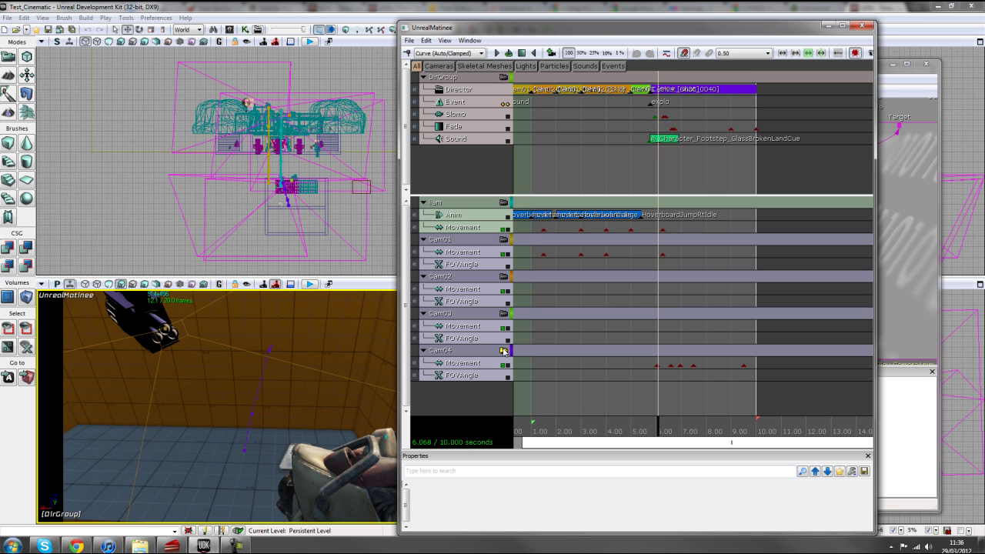
pyautogui.moveTo(658, 422); pyautogui.dragTo(711, 432)
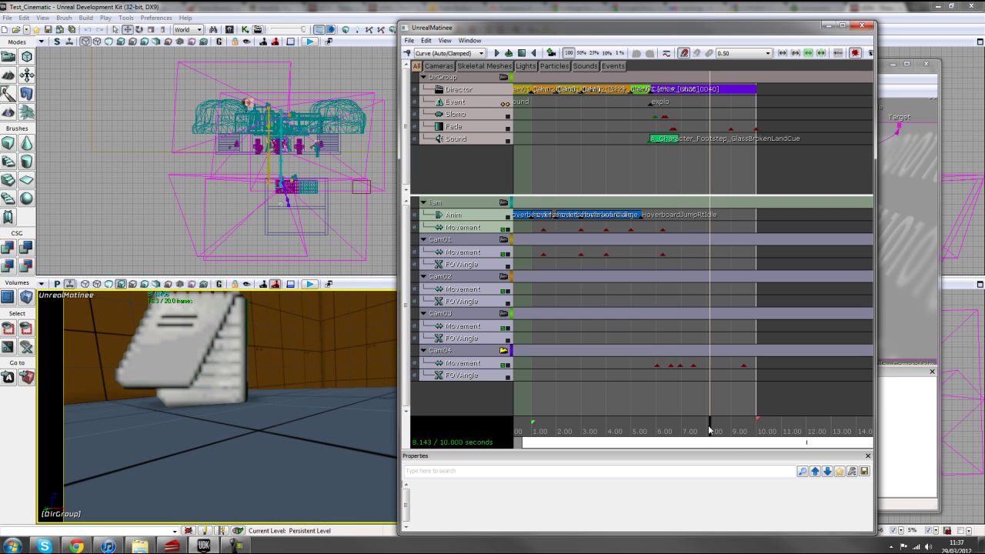
# Try adding Cam04 movement keys at 8.00 and 8.50 seconds, changing the camera's framing at each one.
pyautogui.click(464, 365)
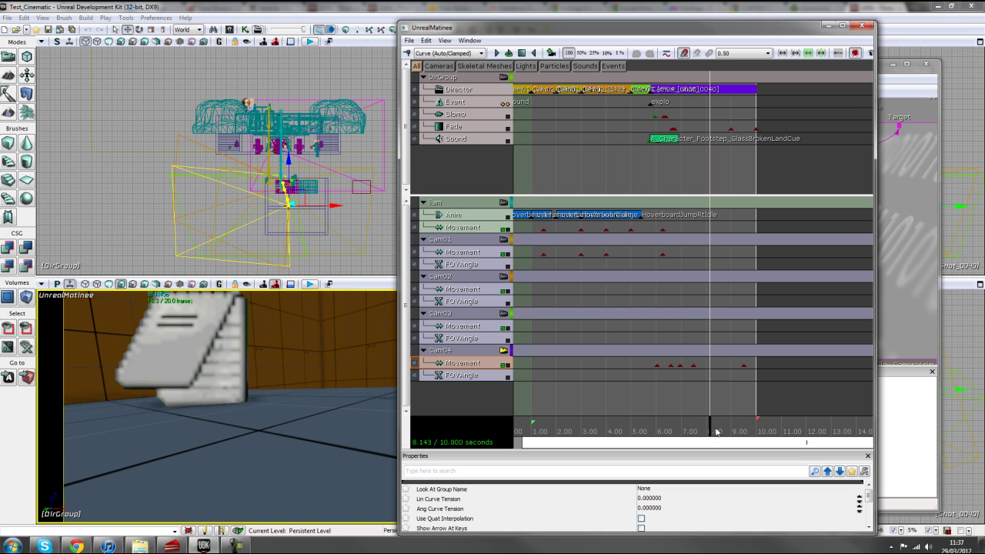
pyautogui.moveTo(712, 431); pyautogui.dragTo(712, 429)
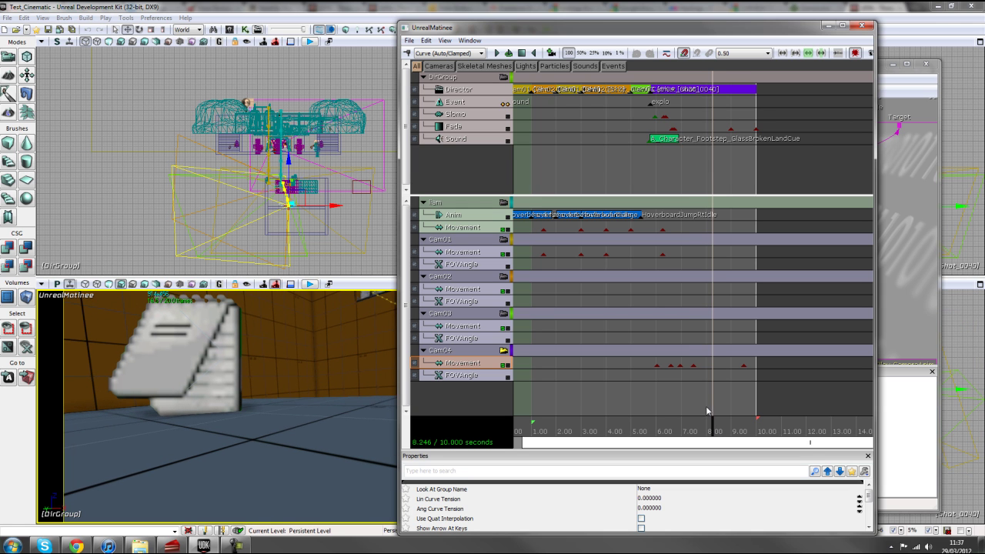
pyautogui.press('Return')
pyautogui.moveTo(296, 444); pyautogui.dragTo(377, 400, button='right')
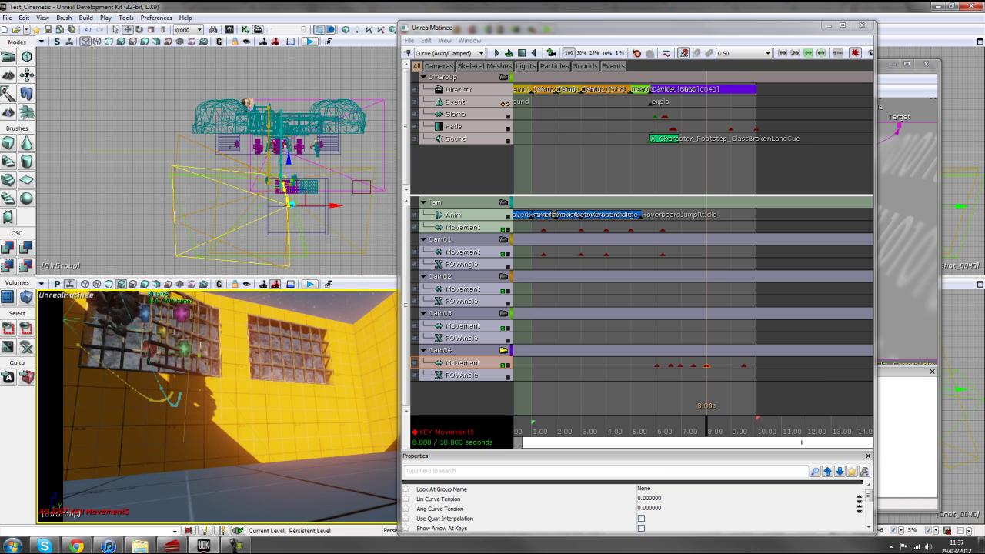
pyautogui.moveTo(707, 429); pyautogui.dragTo(727, 429)
pyautogui.press('Return')
pyautogui.moveTo(260, 432); pyautogui.dragTo(235, 396)
pyautogui.moveTo(235, 397); pyautogui.dragTo(241, 395, button='right')
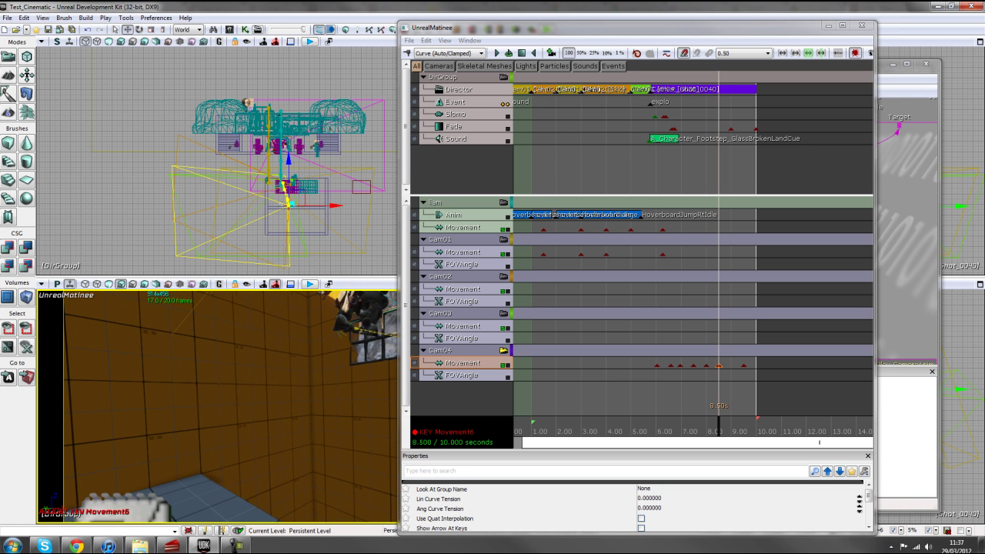
# Remove all Cam04 movement keys except the first and move the playhead to about 6.59 seconds.
pyautogui.click(745, 367)
pyautogui.press('Return')
pyautogui.moveTo(709, 432); pyautogui.dragTo(676, 370)
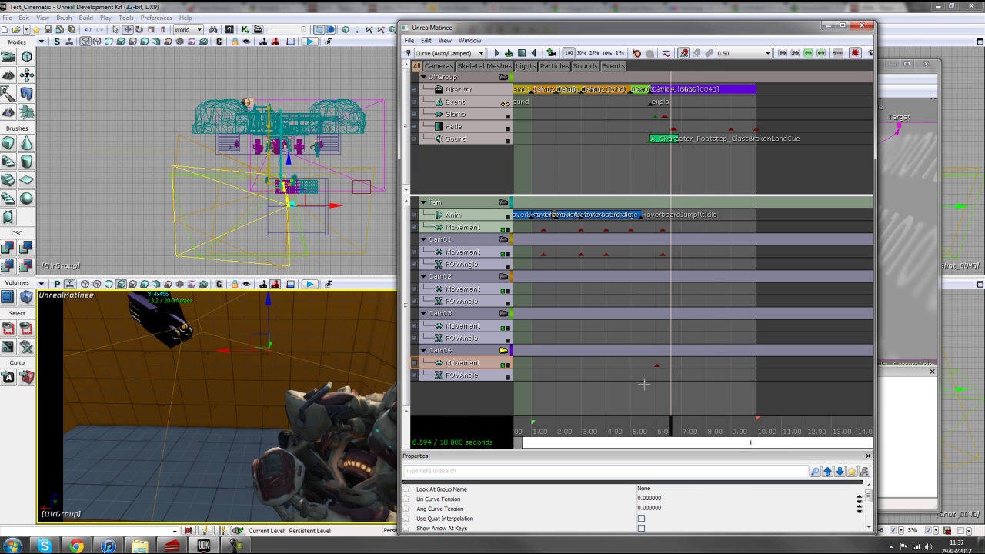
# Try adding Cam04 movement keys at 7.00, 7.50 and 8.50 seconds, re-aiming the camera at each one.
pyautogui.moveTo(671, 431)
pyautogui.mouseDown()
pyautogui.moveTo(659, 431)
pyautogui.moveTo(681, 436)
pyautogui.mouseUp()
pyautogui.press('Return')
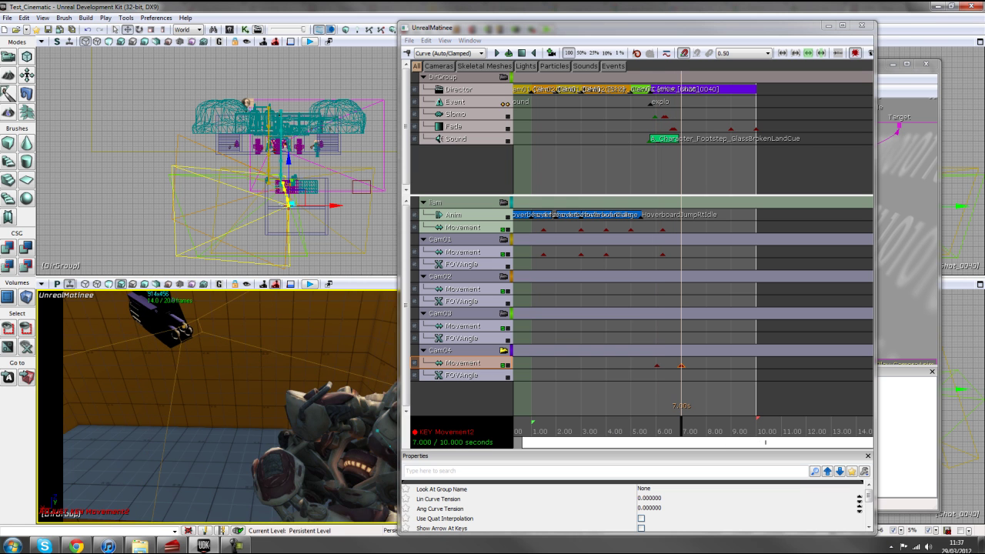
pyautogui.moveTo(223, 401); pyautogui.dragTo(311, 383, button='right')
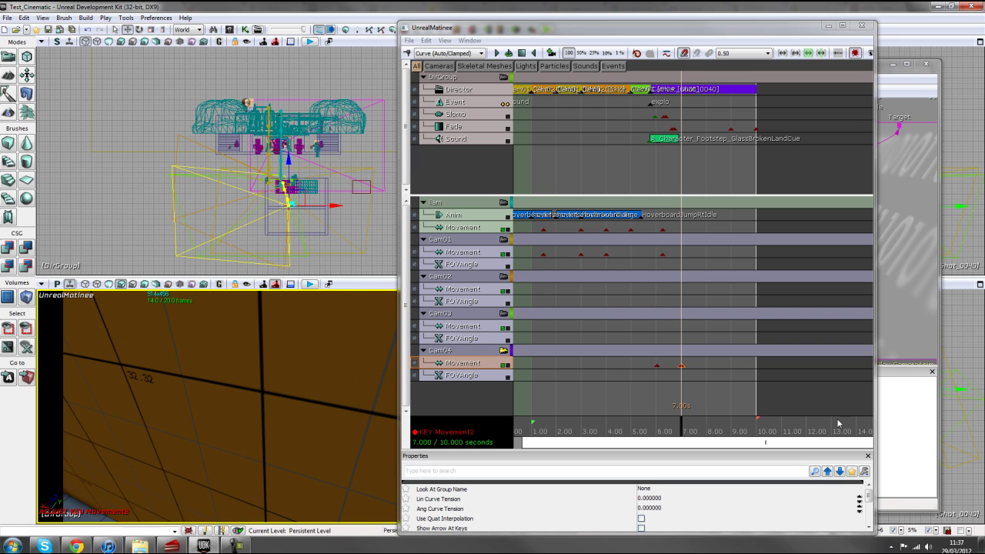
pyautogui.moveTo(680, 438); pyautogui.dragTo(694, 438)
pyautogui.press('Return')
pyautogui.moveTo(319, 431); pyautogui.dragTo(380, 461, button='right')
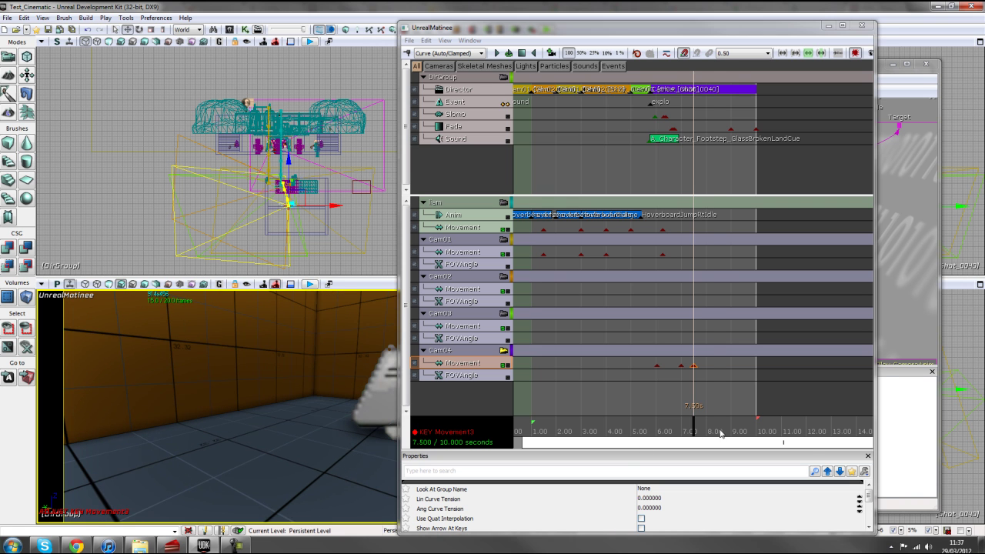
pyautogui.moveTo(722, 433); pyautogui.dragTo(715, 437)
pyautogui.press('Return')
pyautogui.moveTo(359, 444); pyautogui.dragTo(467, 423, button='right')
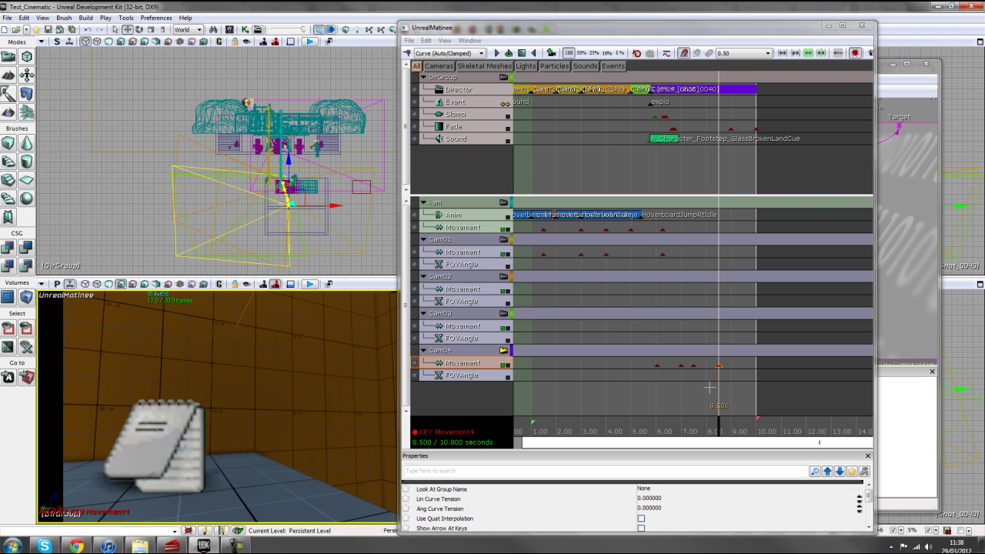
# Select the Cam04 movement keys at 7.50 and 8.50 seconds, undo the last three edits and close the Matinee.
pyautogui.moveTo(695, 440); pyautogui.dragTo(675, 435)
pyautogui.click(681, 366)
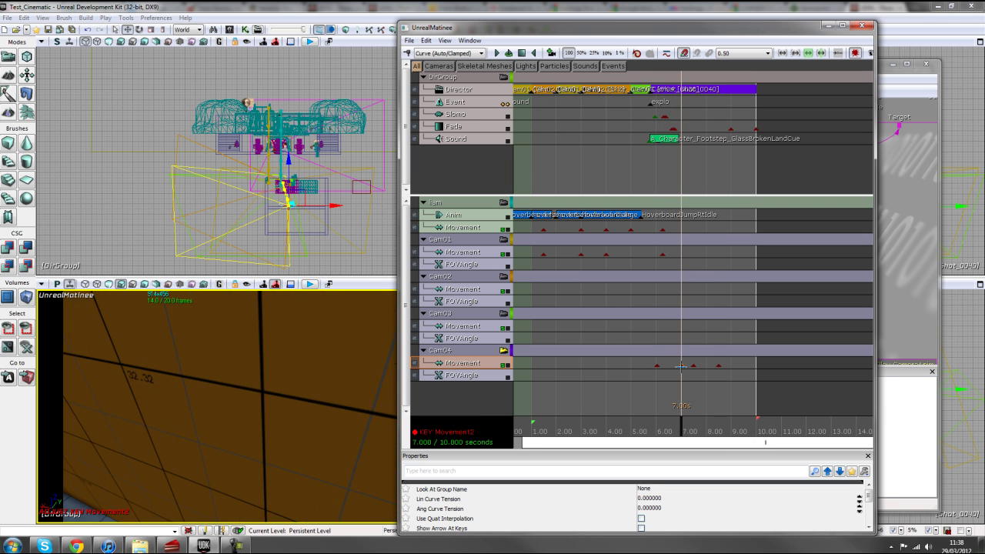
pyautogui.click(682, 365)
pyautogui.click(694, 366)
pyautogui.keyDown('ctrl'); pyautogui.click(719, 366); pyautogui.keyUp('ctrl')
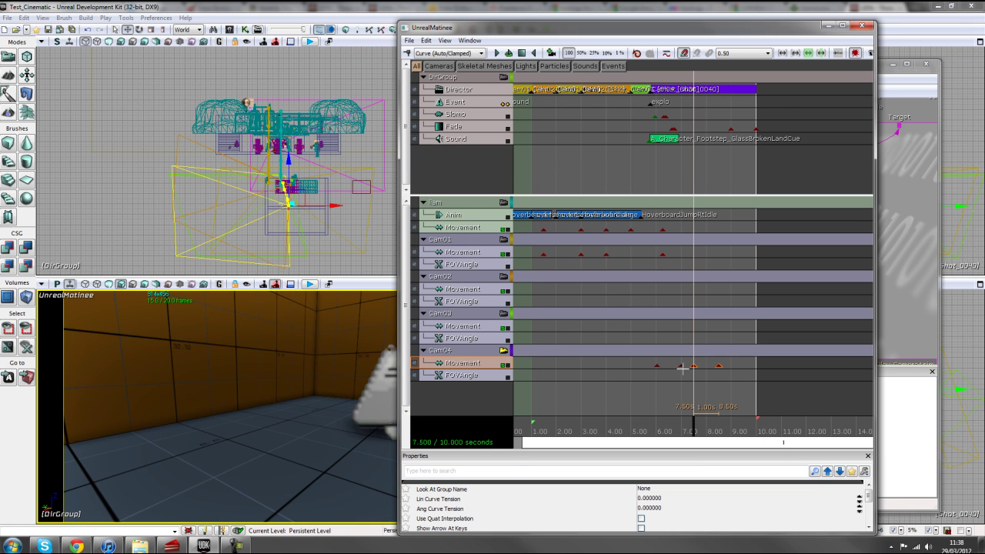
pyautogui.hotkey('ctrl', 'z')
pyautogui.hotkey('ctrl', 'z')
pyautogui.hotkey('ctrl', 'z')
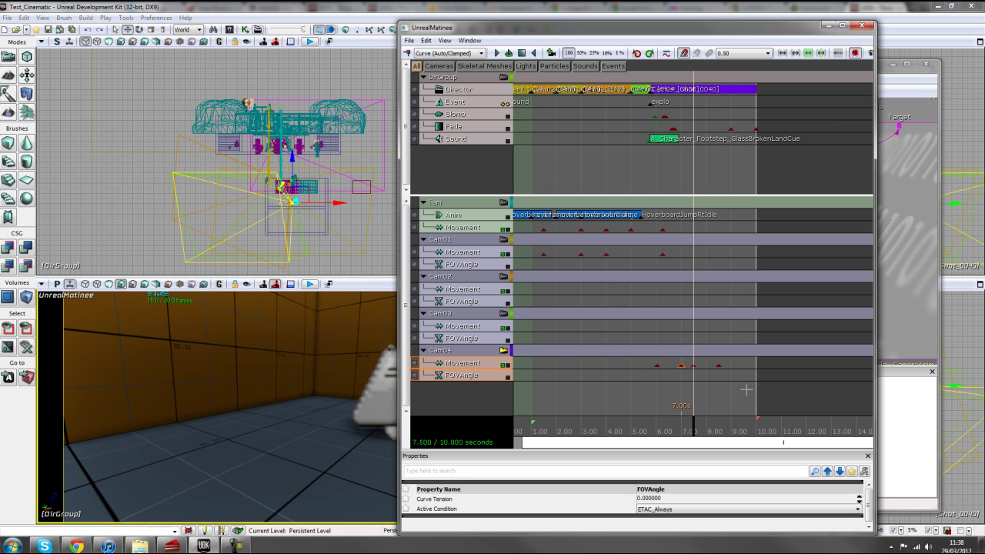
pyautogui.click(864, 27)
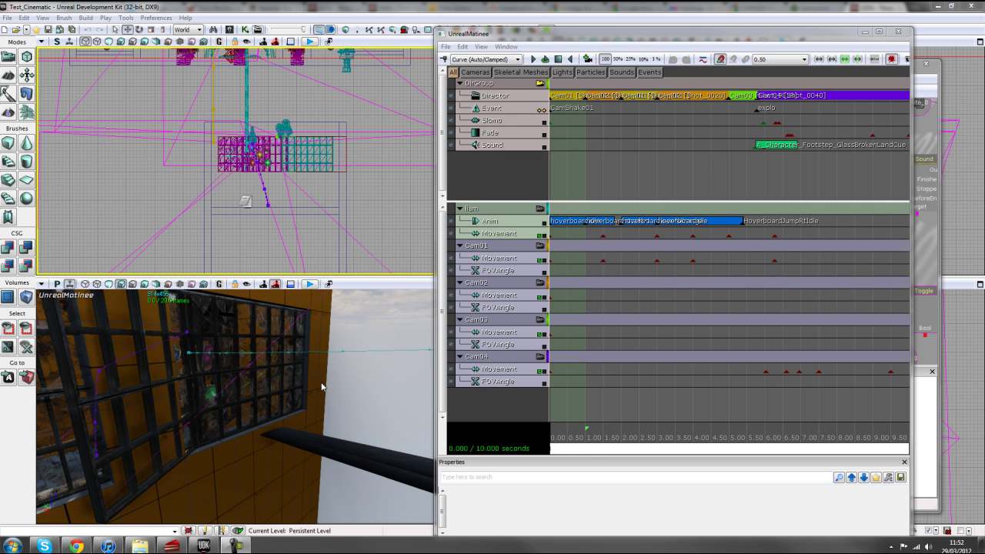
# Scrub the Matinee around the explosion to about 5.84 seconds, checking the Event and Slomo tracks and the track types available for DirGroup.
pyautogui.moveTo(610, 452); pyautogui.dragTo(714, 397)
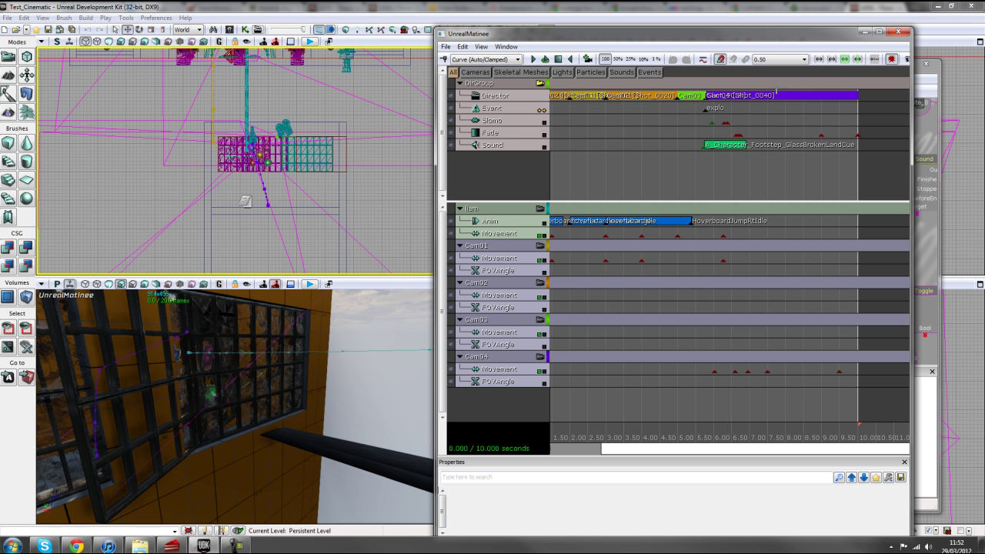
pyautogui.moveTo(723, 441)
pyautogui.mouseDown()
pyautogui.moveTo(733, 440)
pyautogui.moveTo(721, 441)
pyautogui.mouseUp()
pyautogui.moveTo(738, 441); pyautogui.dragTo(719, 436)
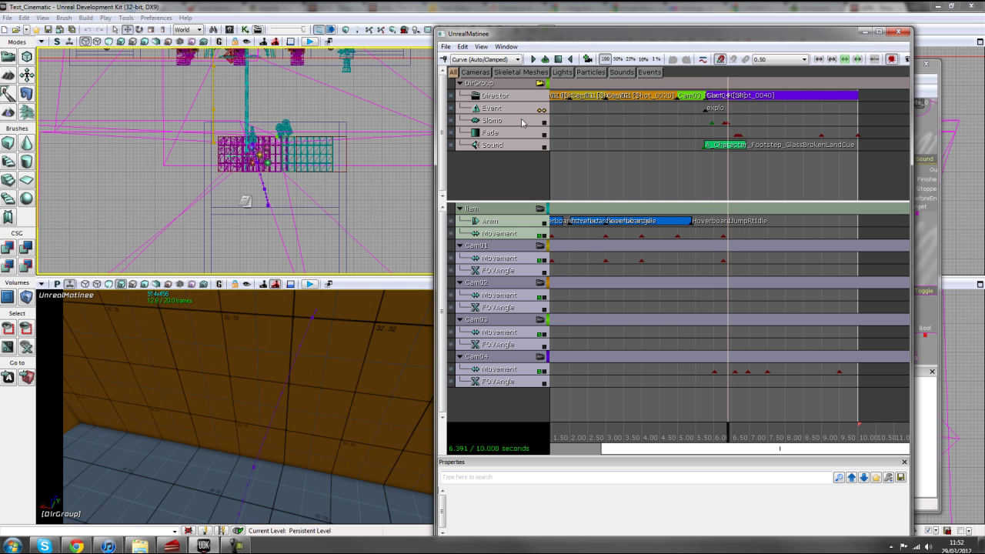
pyautogui.click(501, 109)
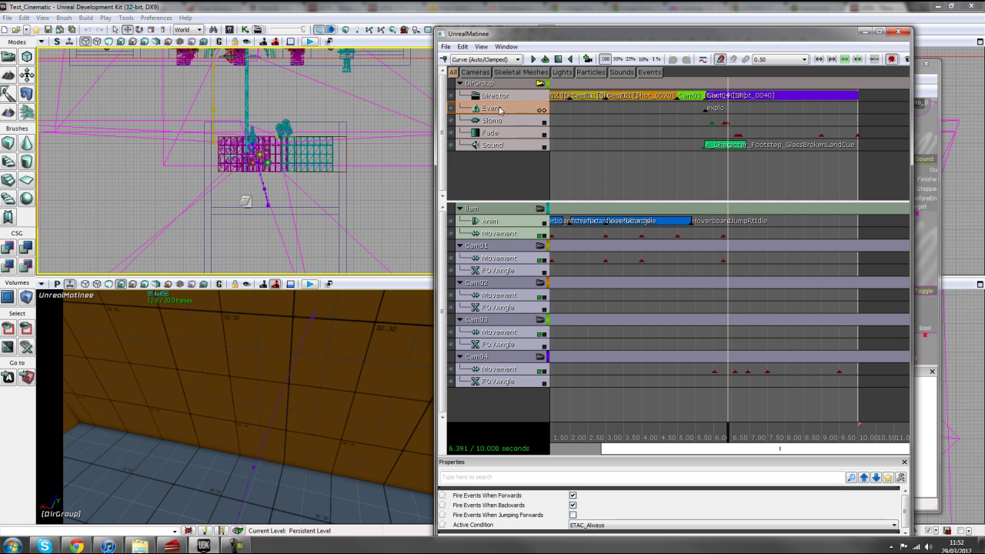
pyautogui.click(515, 121)
pyautogui.moveTo(707, 437); pyautogui.dragTo(709, 435)
pyautogui.rightClick(502, 84)
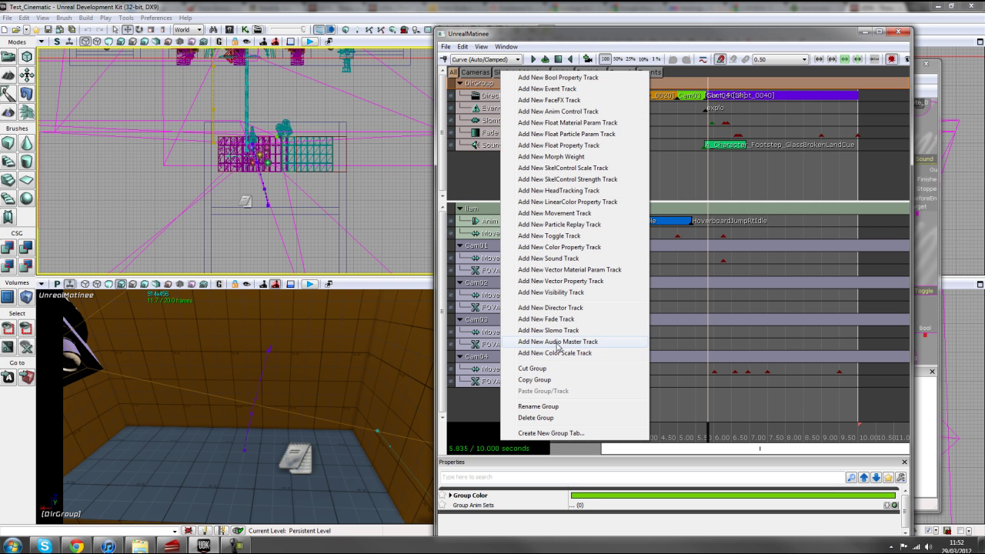
pyautogui.click(454, 394)
# Check the value of the first Slomo key at 0.00 seconds, closing the value dialog without changes.
pyautogui.click(496, 121)
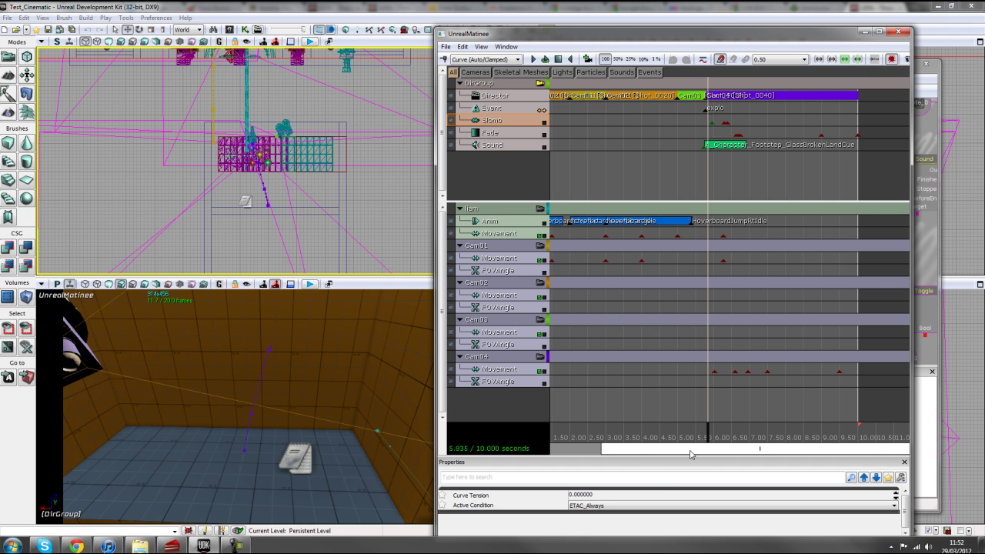
pyautogui.scroll(5, 720, 362)
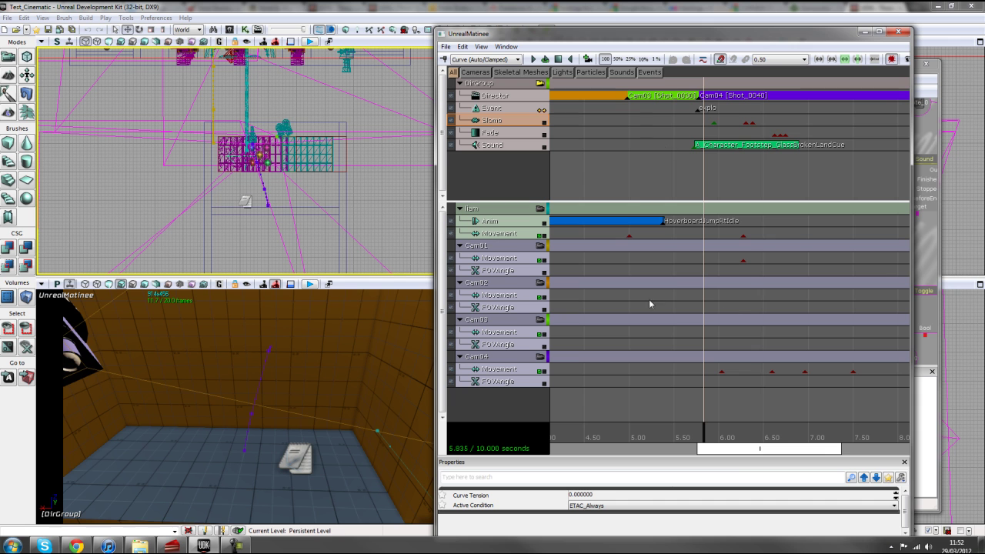
pyautogui.moveTo(731, 450); pyautogui.dragTo(556, 449)
pyautogui.scroll(-2, 616, 443)
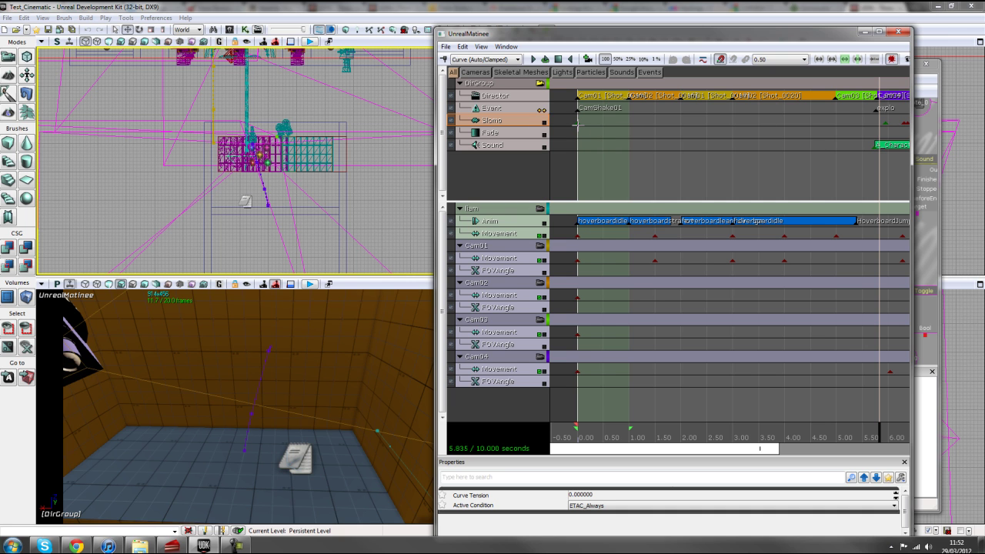
pyautogui.click(560, 439)
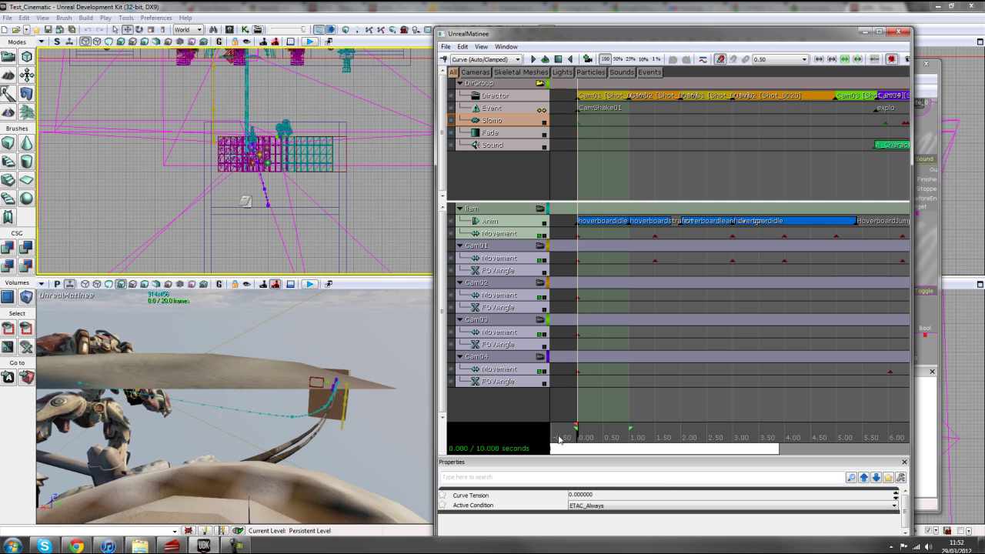
pyautogui.rightClick(578, 124)
pyautogui.click(608, 148)
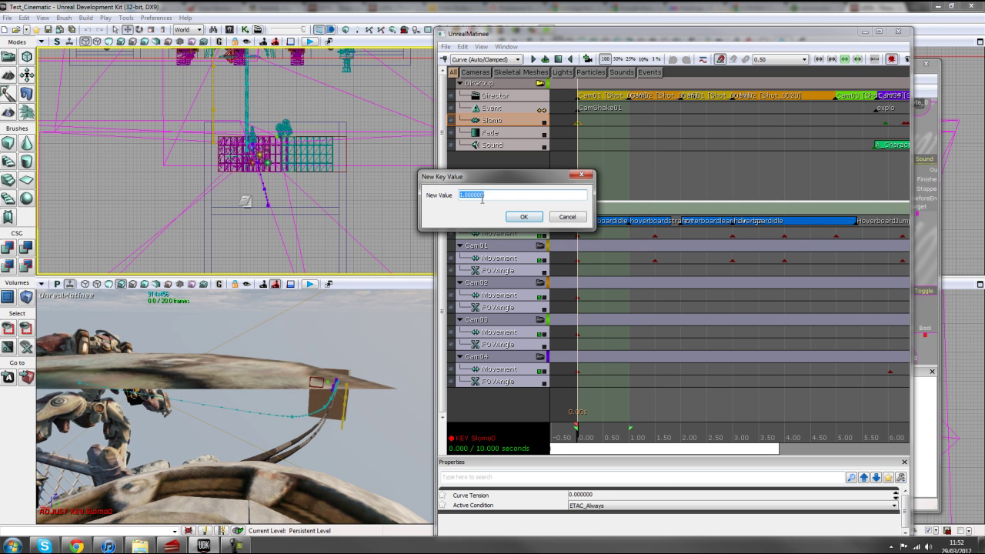
pyautogui.click(567, 219)
# Check the value of the Slomo key at 5.95 seconds, closing the value dialog without changes.
pyautogui.moveTo(617, 451); pyautogui.dragTo(720, 451)
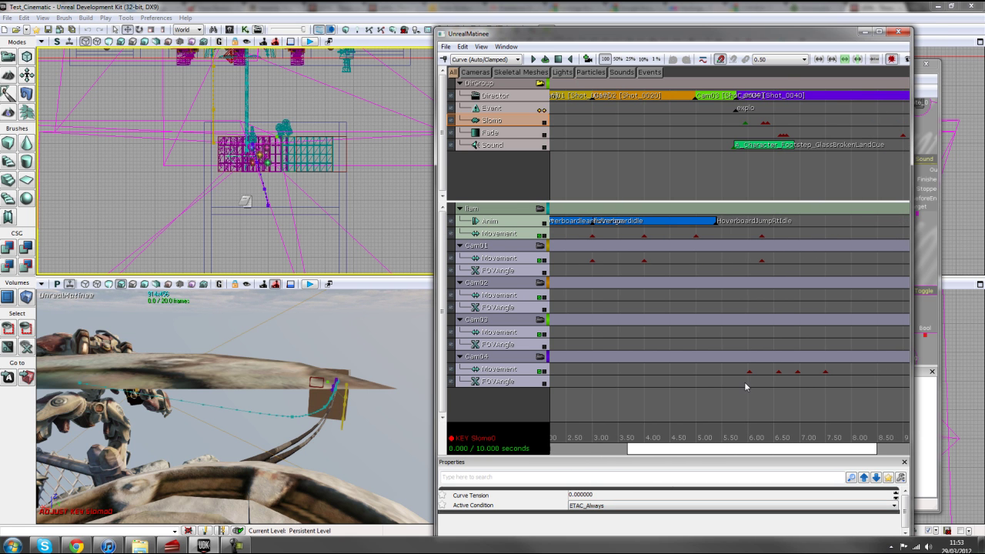
pyautogui.click(745, 124)
pyautogui.rightClick(746, 124)
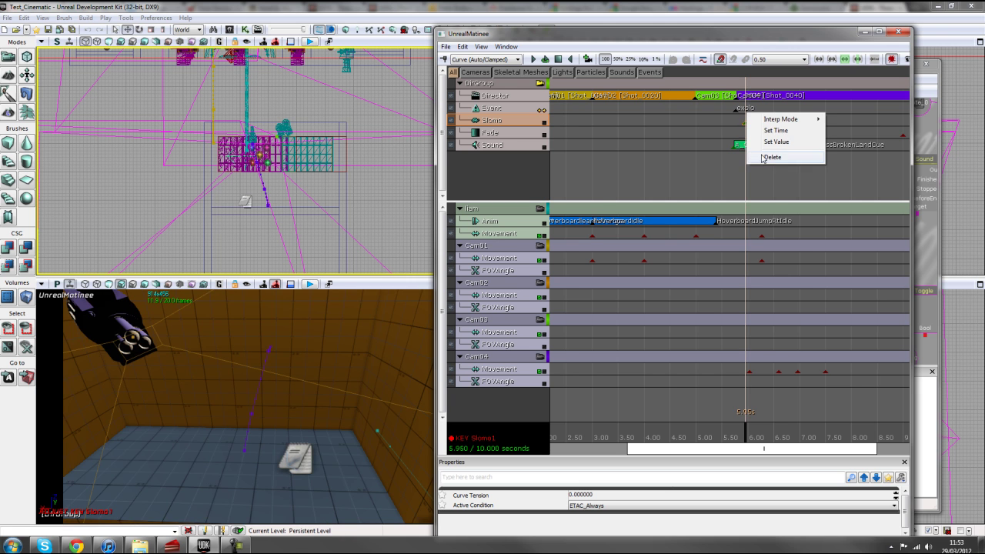
pyautogui.click(770, 140)
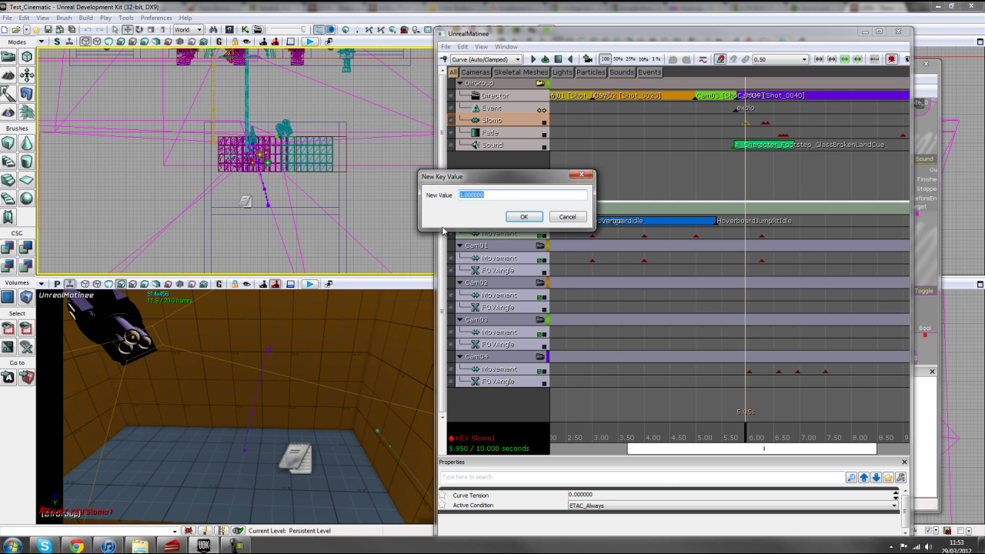
pyautogui.click(566, 217)
# Compare the Director cut to Cam04 at 5.78 seconds with the Slomo keys at the start and at 5.95 seconds.
pyautogui.scroll(-4, 683, 449)
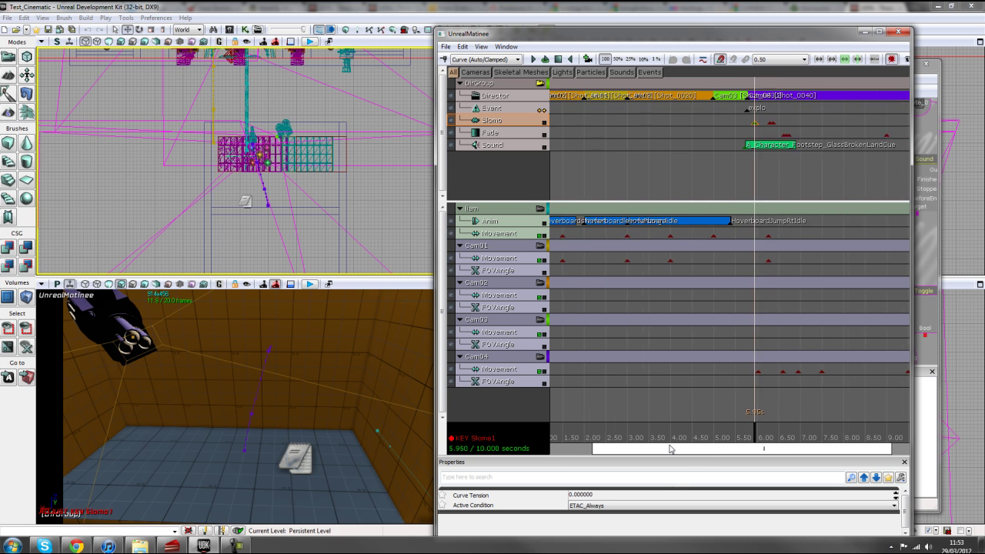
pyautogui.moveTo(666, 451); pyautogui.dragTo(606, 450)
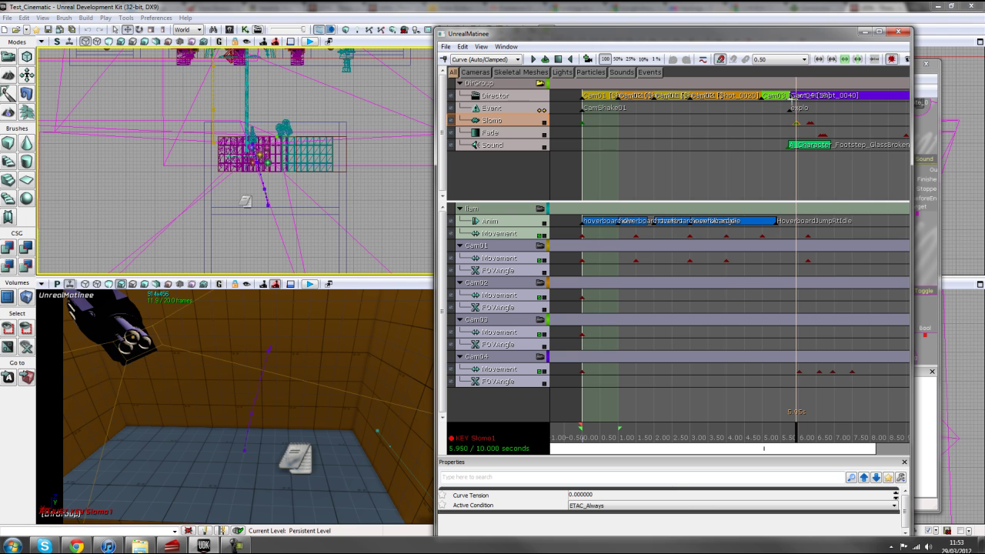
pyautogui.click(791, 95)
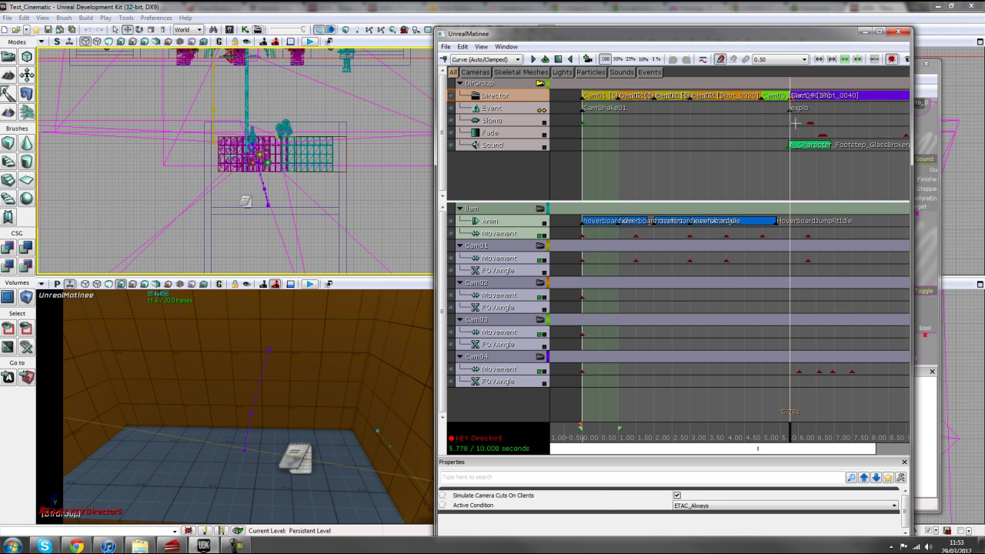
pyautogui.click(796, 123)
pyautogui.moveTo(798, 435)
pyautogui.mouseDown()
pyautogui.moveTo(785, 436)
pyautogui.moveTo(796, 436)
pyautogui.mouseUp()
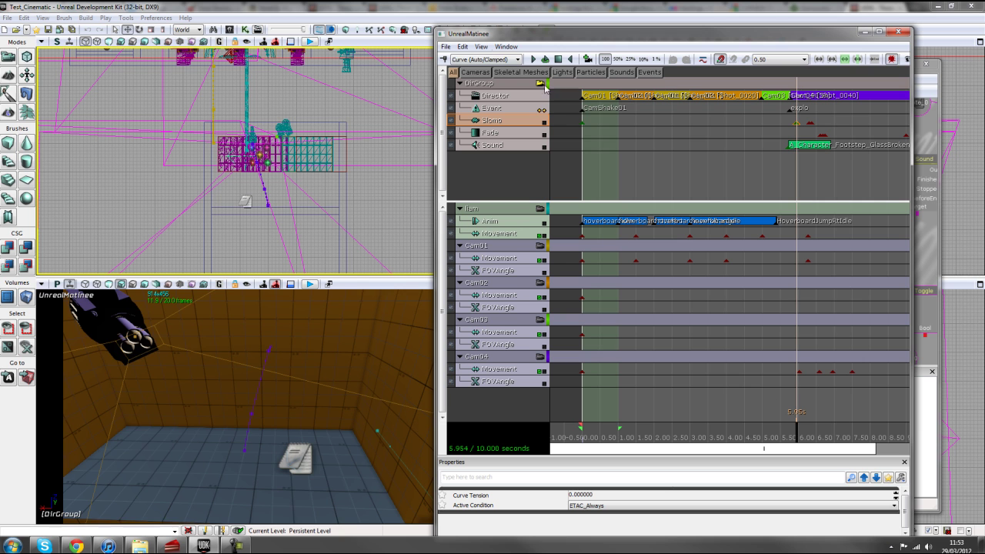
pyautogui.click(582, 123)
pyautogui.click(798, 123)
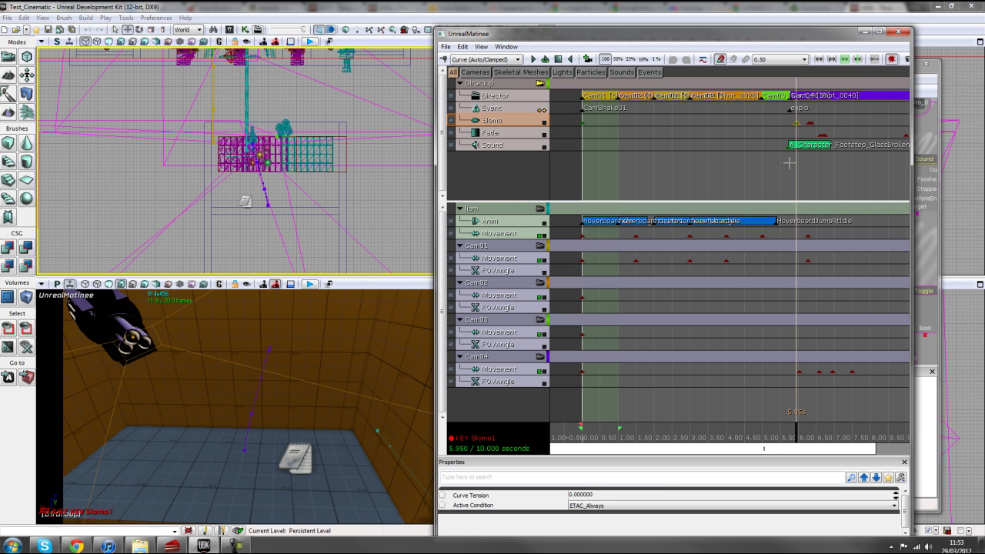
# Check the value of the Slomo key at 6.30 seconds and close its value dialog.
pyautogui.moveTo(841, 425); pyautogui.dragTo(753, 451)
pyautogui.scroll(5, 790, 425)
pyautogui.moveTo(678, 438)
pyautogui.mouseDown()
pyautogui.moveTo(734, 439)
pyautogui.moveTo(685, 443)
pyautogui.mouseUp()
pyautogui.click(707, 124)
pyautogui.rightClick(708, 124)
pyautogui.click(729, 139)
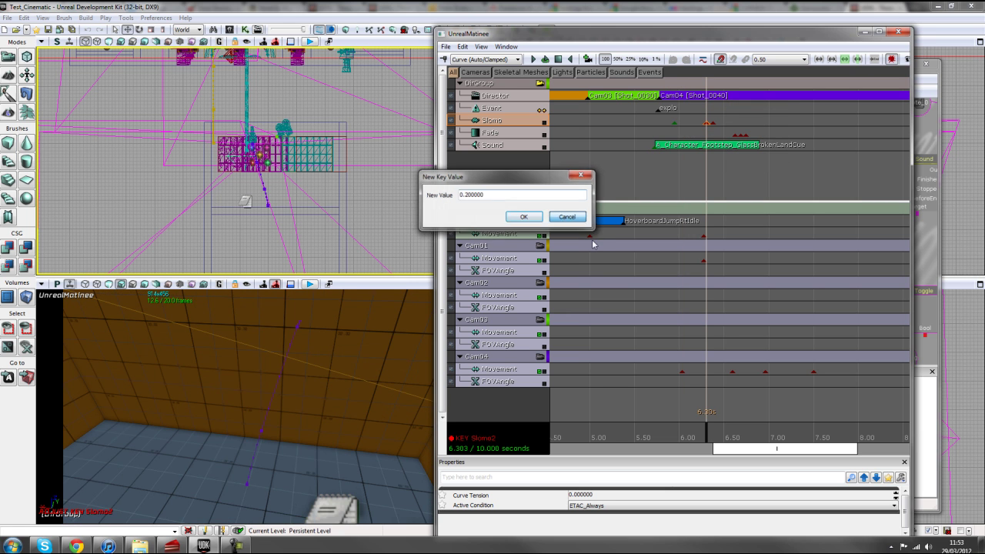
pyautogui.click(523, 216)
# Scrub to about 6.16 seconds, then check the value of the last Slomo key at 6.38 seconds without changing it.
pyautogui.click(670, 436)
pyautogui.moveTo(670, 436); pyautogui.dragTo(695, 434)
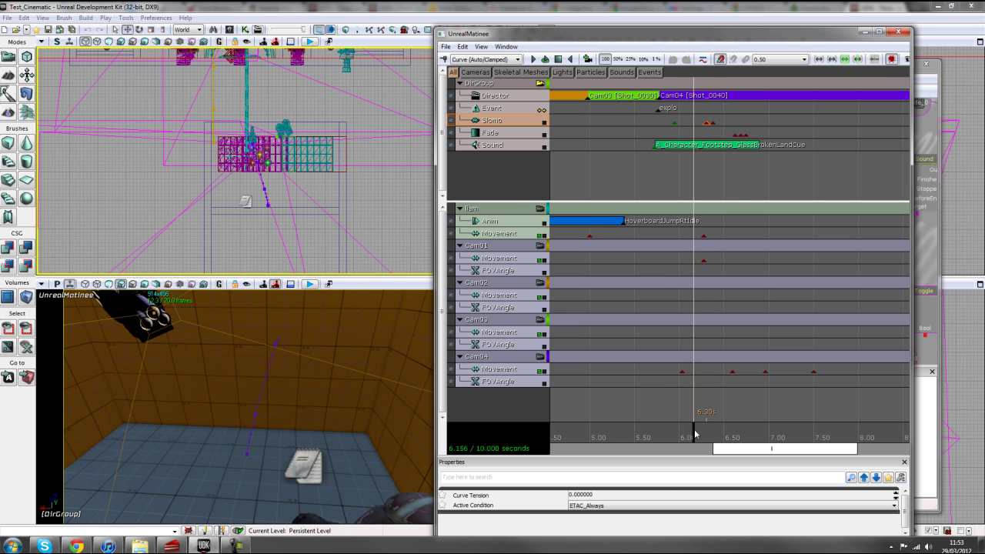
pyautogui.click(714, 122)
pyautogui.rightClick(714, 122)
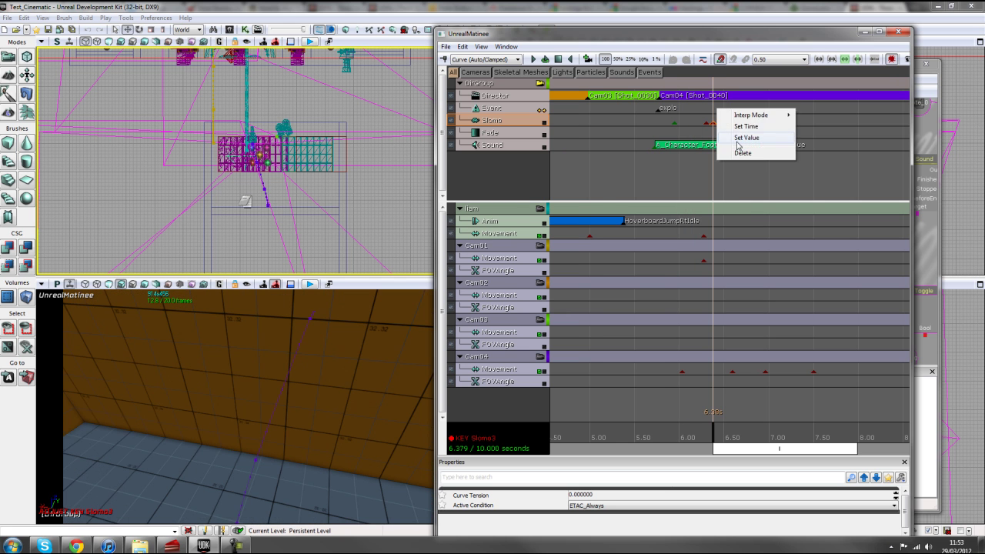
pyautogui.click(739, 138)
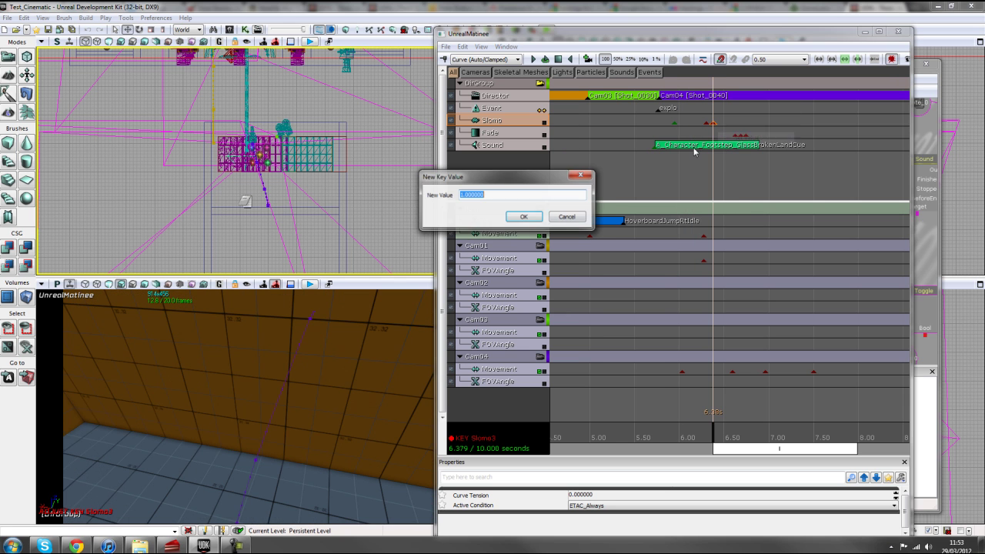
pyautogui.click(567, 219)
# Scrub through the slow-motion section to about 6.79 seconds and compare the Slomo keys at 5.95, 6.30 and 6.38 seconds.
pyautogui.moveTo(674, 429); pyautogui.dragTo(701, 436)
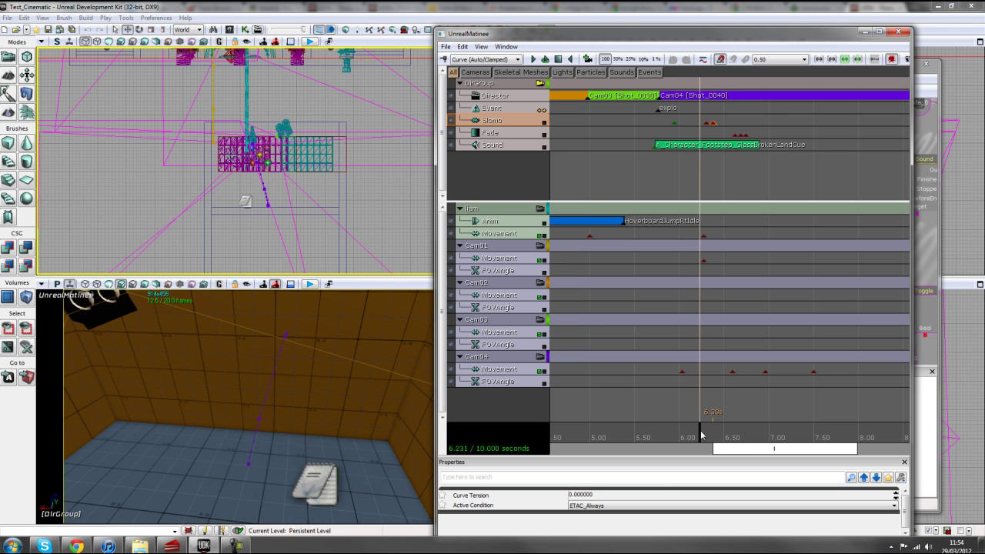
pyautogui.click(521, 181)
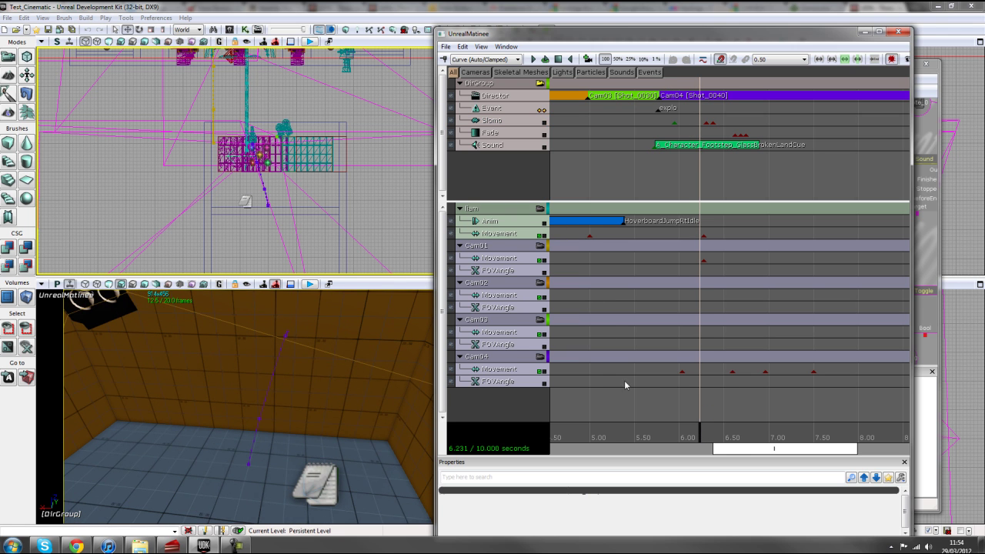
pyautogui.moveTo(699, 437); pyautogui.dragTo(782, 453)
pyautogui.scroll(-2, 712, 449)
pyautogui.click(683, 122)
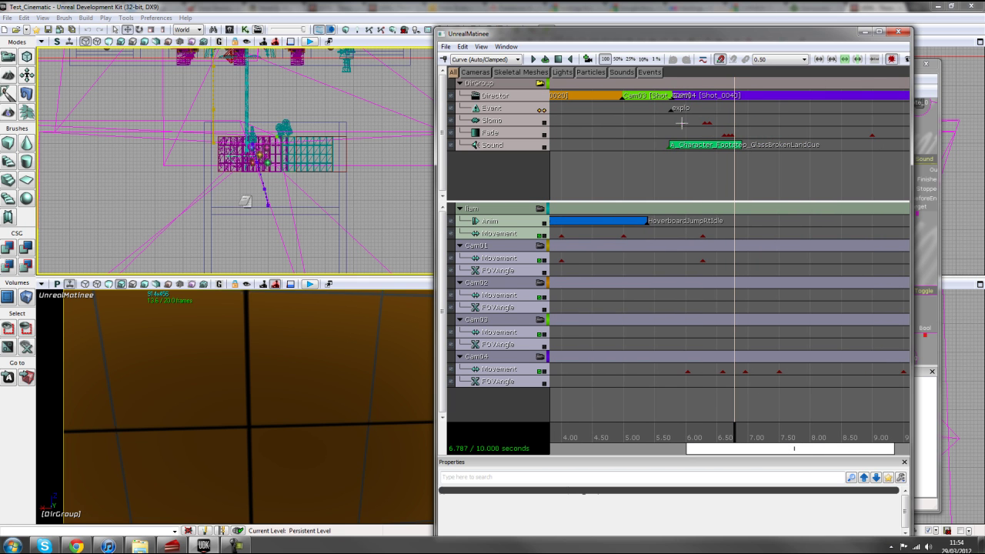
pyautogui.click(706, 123)
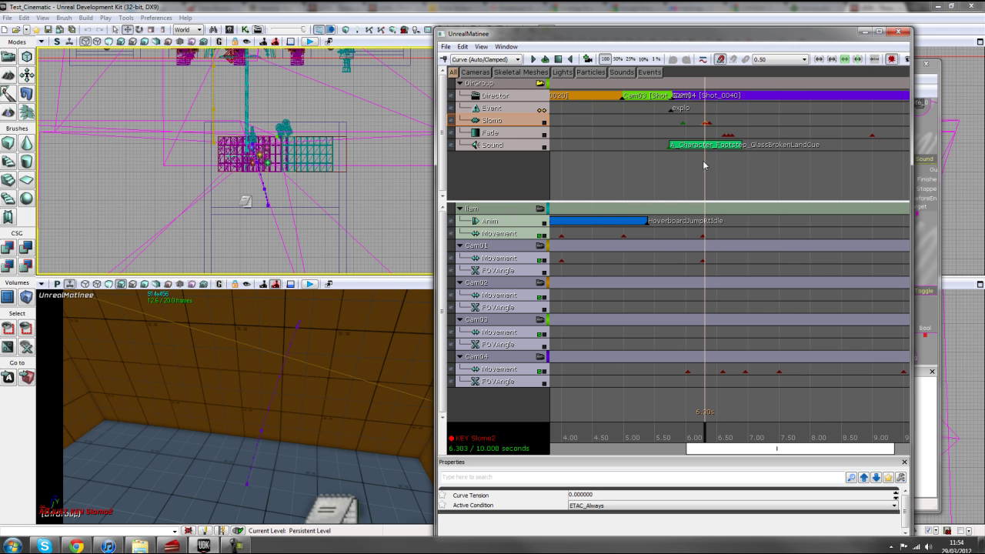
pyautogui.click(683, 124)
pyautogui.moveTo(715, 450)
pyautogui.mouseDown()
pyautogui.moveTo(695, 450)
pyautogui.moveTo(715, 436)
pyautogui.moveTo(796, 437)
pyautogui.moveTo(724, 437)
pyautogui.mouseUp()
pyautogui.click(721, 124)
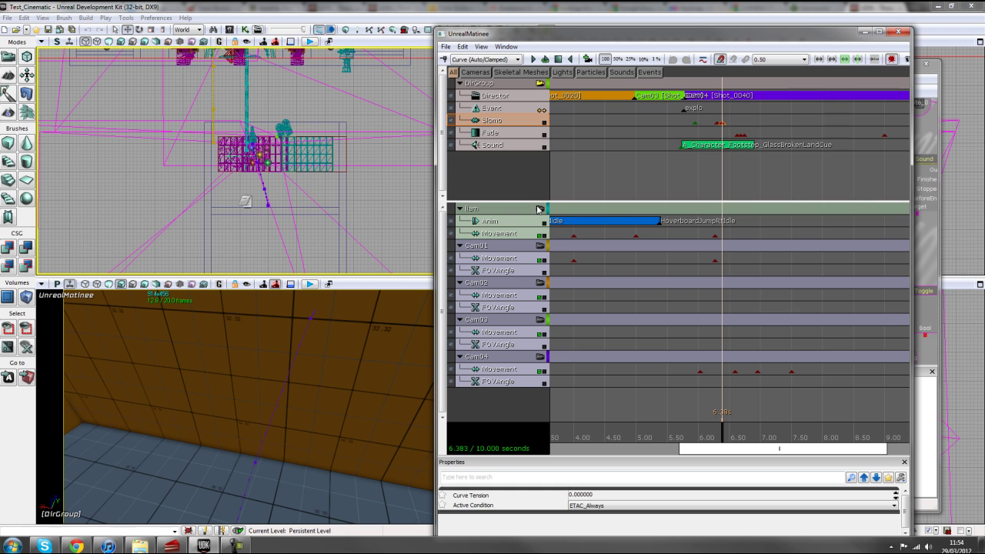
# Review the Fade track and the track types available for DirGroup without adding one.
pyautogui.click(491, 164)
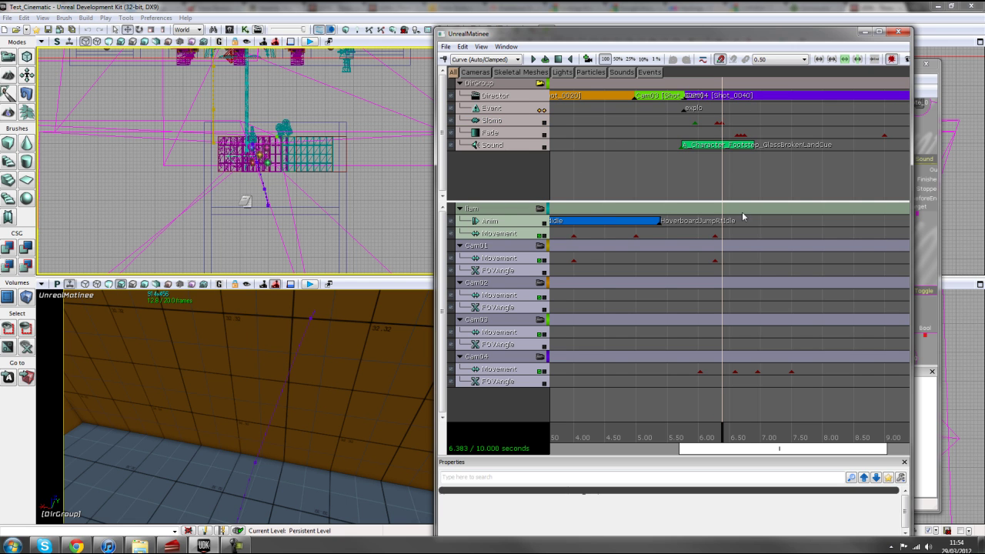
pyautogui.click(506, 135)
pyautogui.moveTo(756, 454); pyautogui.dragTo(740, 455)
pyautogui.scroll(-3, 737, 450)
pyautogui.rightClick(475, 85)
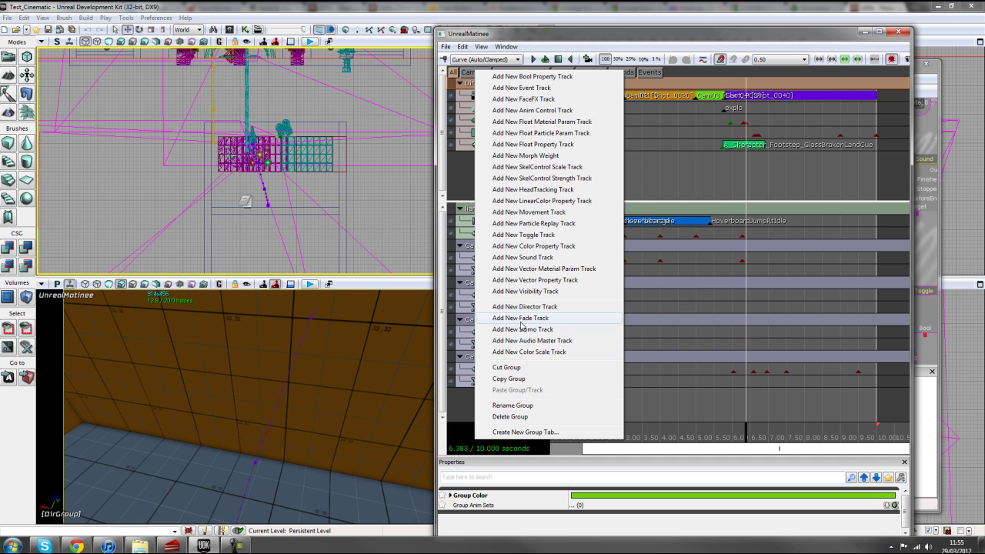
pyautogui.click(622, 275)
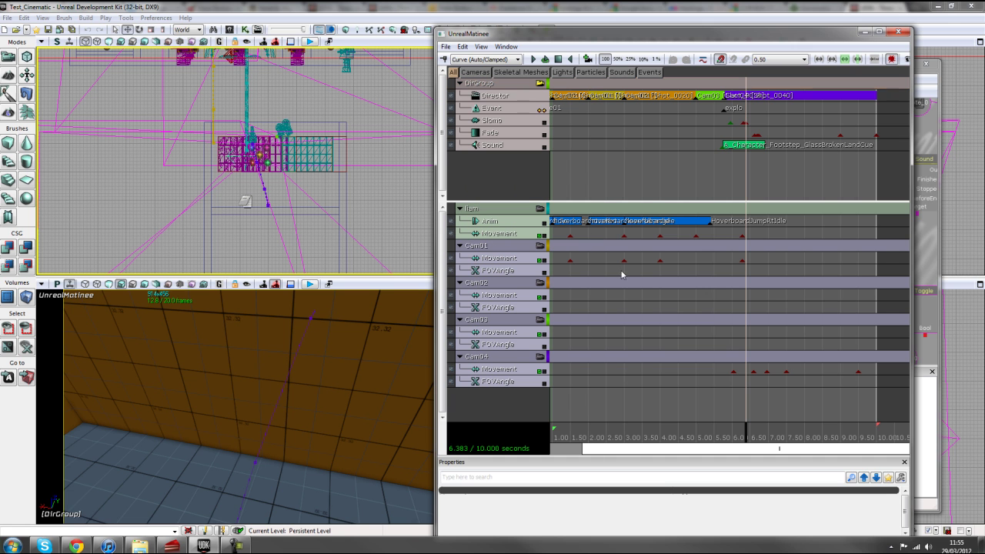
# Scrub the fade to about 6.66 seconds and check the value of the Fade key at 6.62 seconds without changing it.
pyautogui.moveTo(749, 436); pyautogui.dragTo(740, 437)
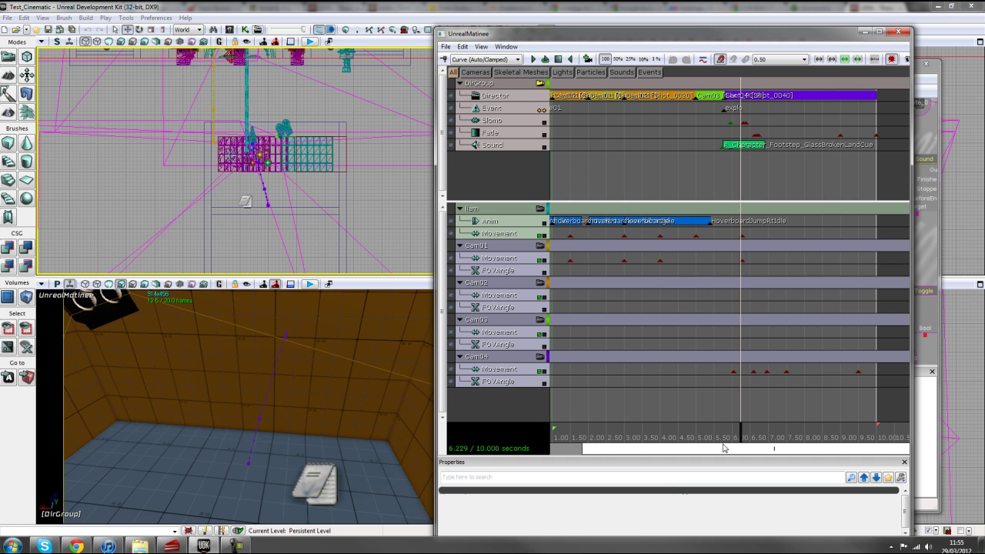
pyautogui.scroll(5, 724, 448)
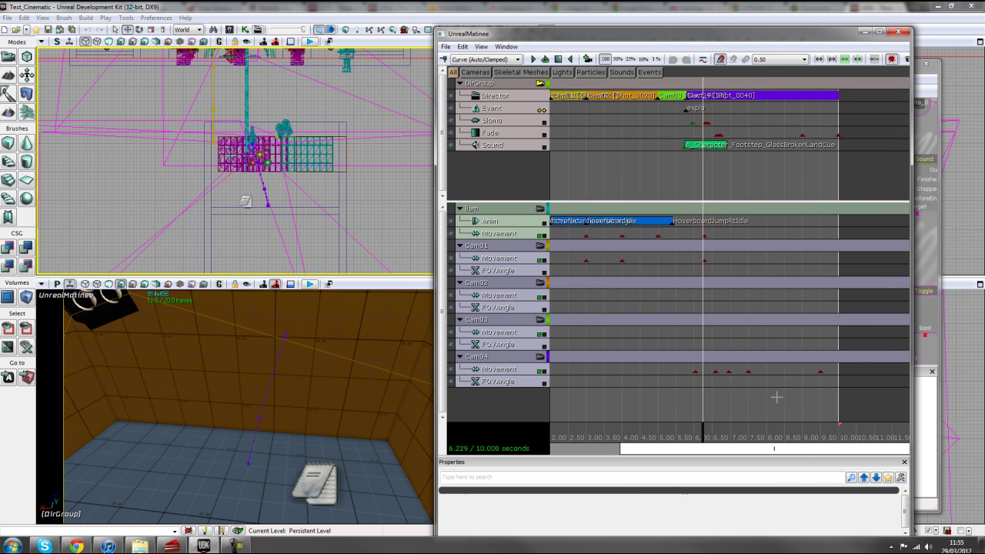
pyautogui.moveTo(633, 438); pyautogui.dragTo(660, 442)
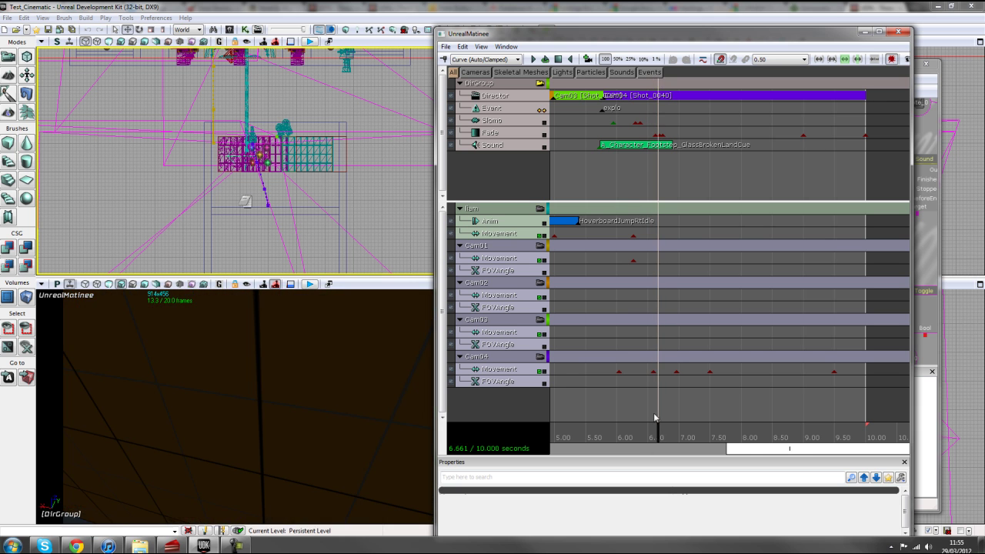
pyautogui.scroll(3, 644, 377)
pyautogui.keyDown('ctrl'); pyautogui.click(646, 137); pyautogui.keyUp('ctrl')
pyautogui.rightClick(645, 136)
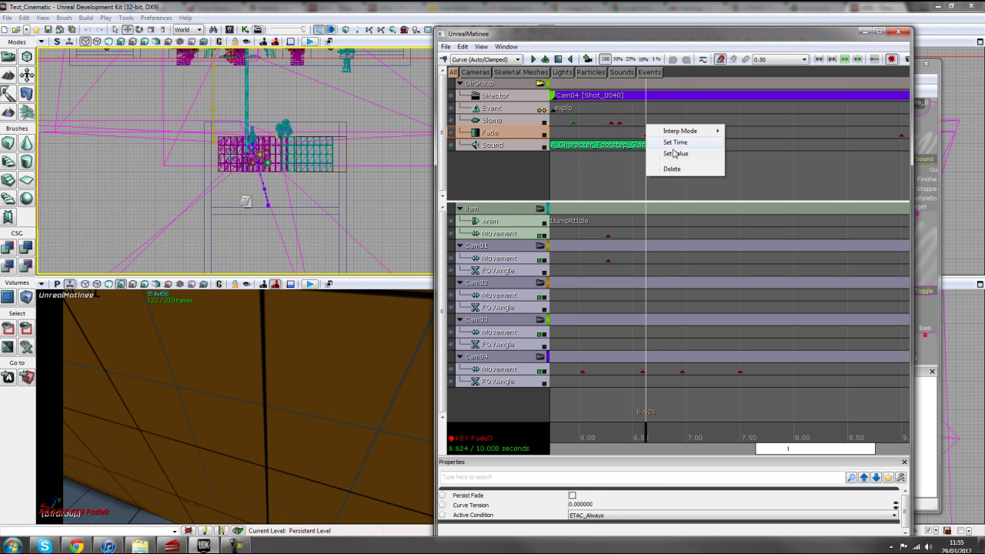
pyautogui.click(676, 155)
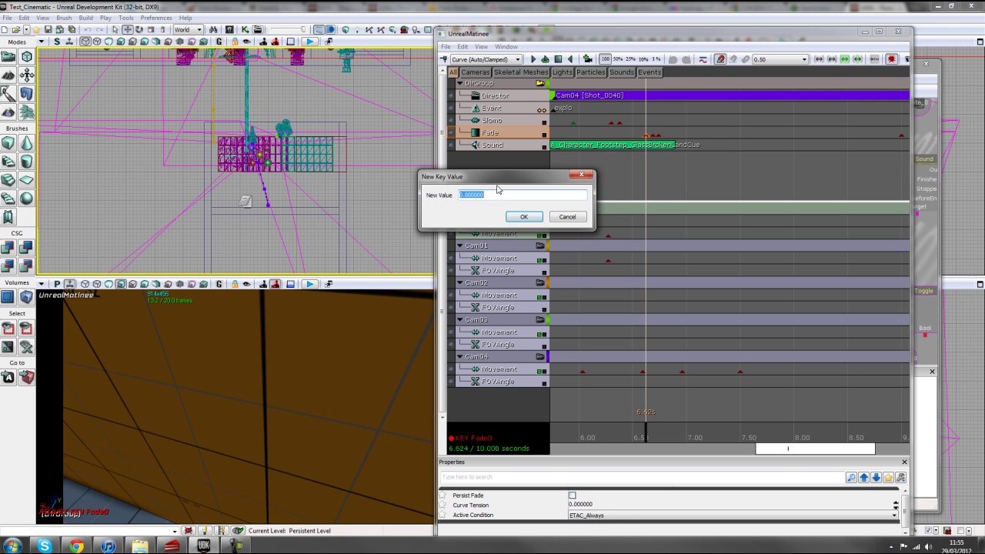
pyautogui.click(566, 218)
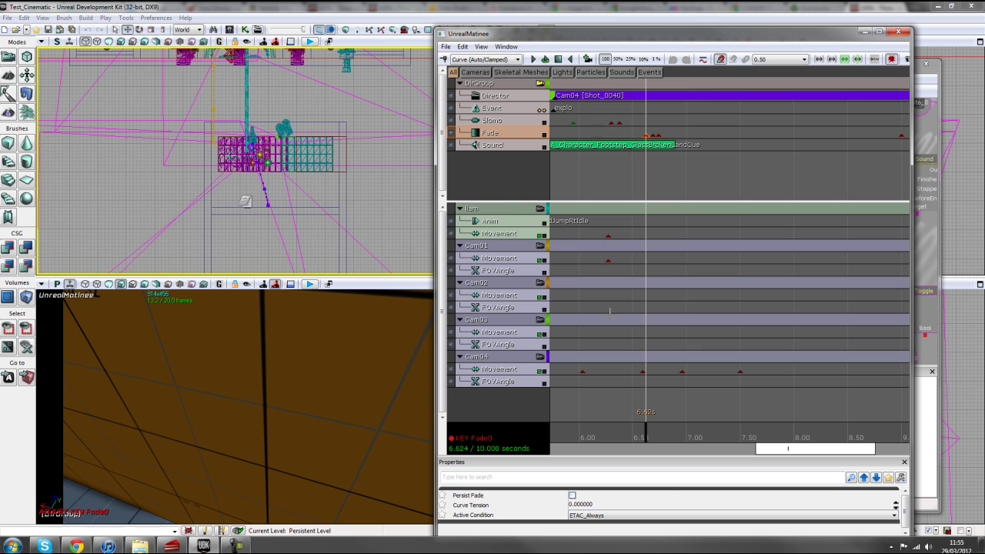
# Review the whole sequence timeline and inspect the Slomo keys at 0.00 and 5.95 seconds.
pyautogui.scroll(-3, 753, 448)
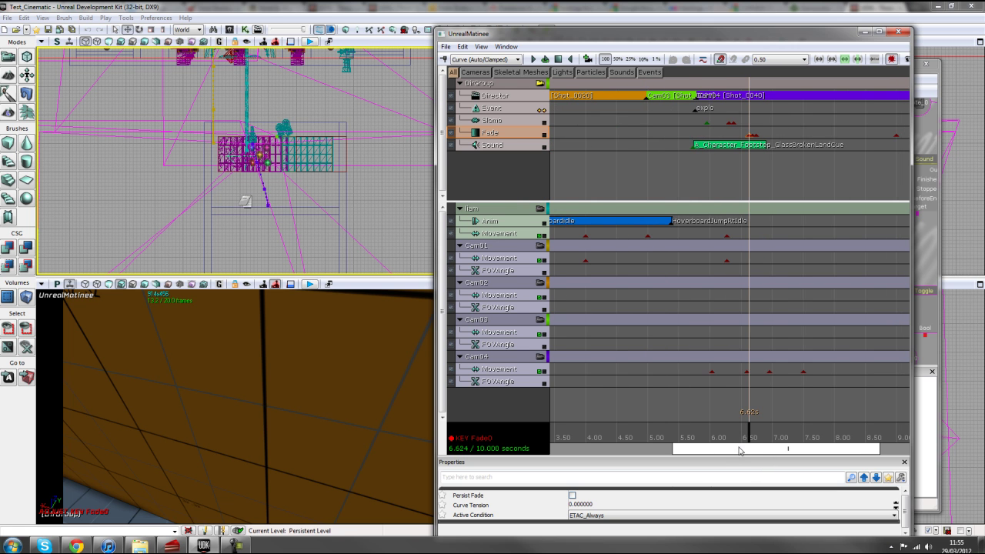
pyautogui.scroll(-5, 704, 451)
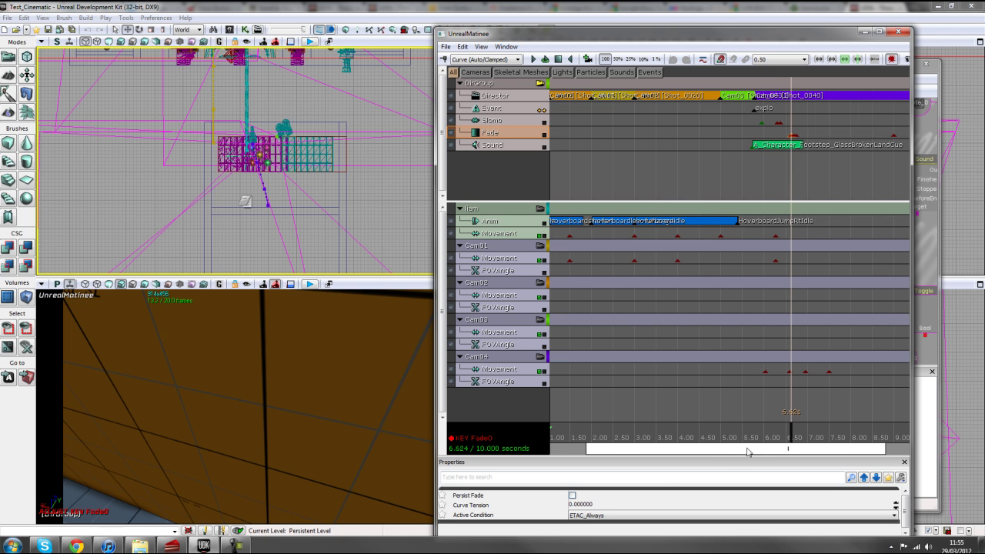
pyautogui.moveTo(746, 451); pyautogui.dragTo(764, 450)
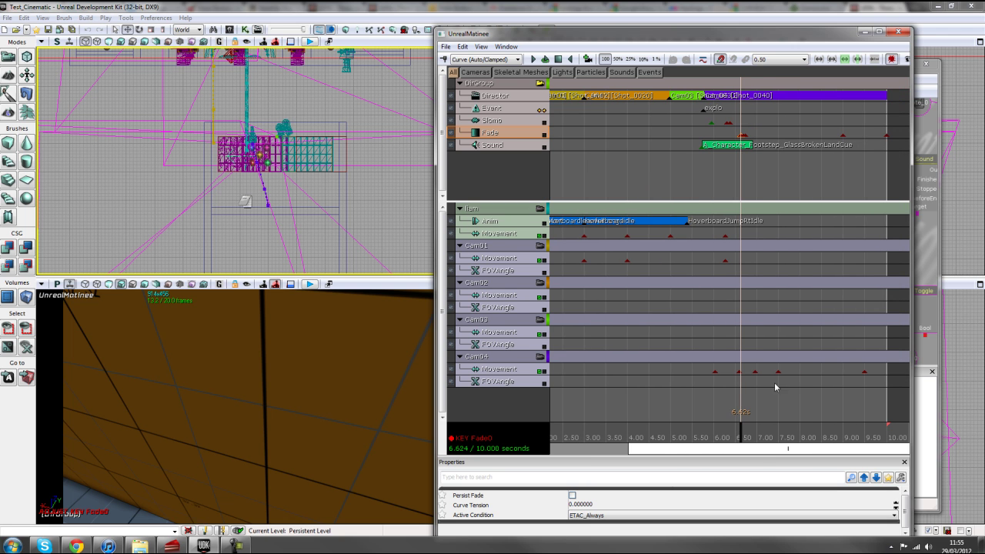
pyautogui.scroll(3, 704, 168)
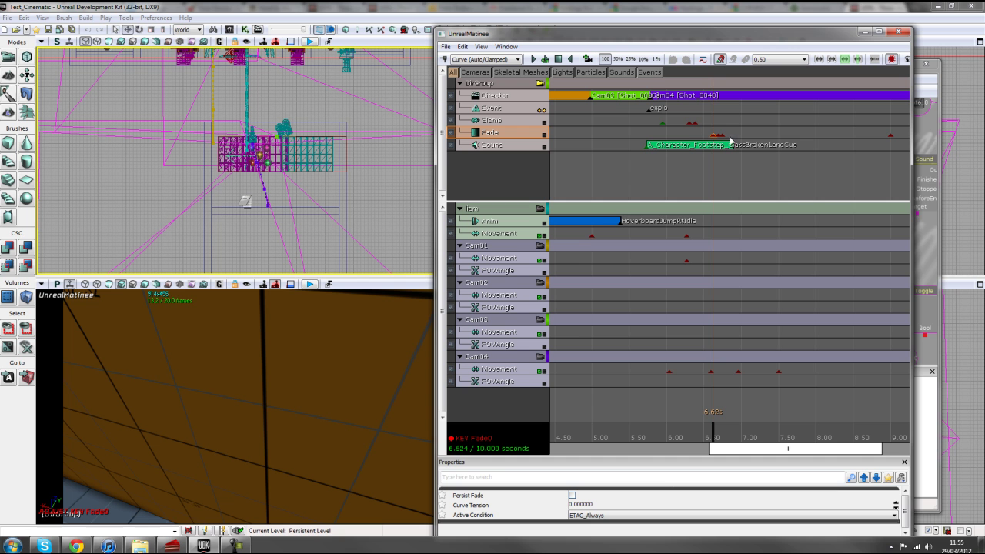
pyautogui.scroll(-4, 726, 437)
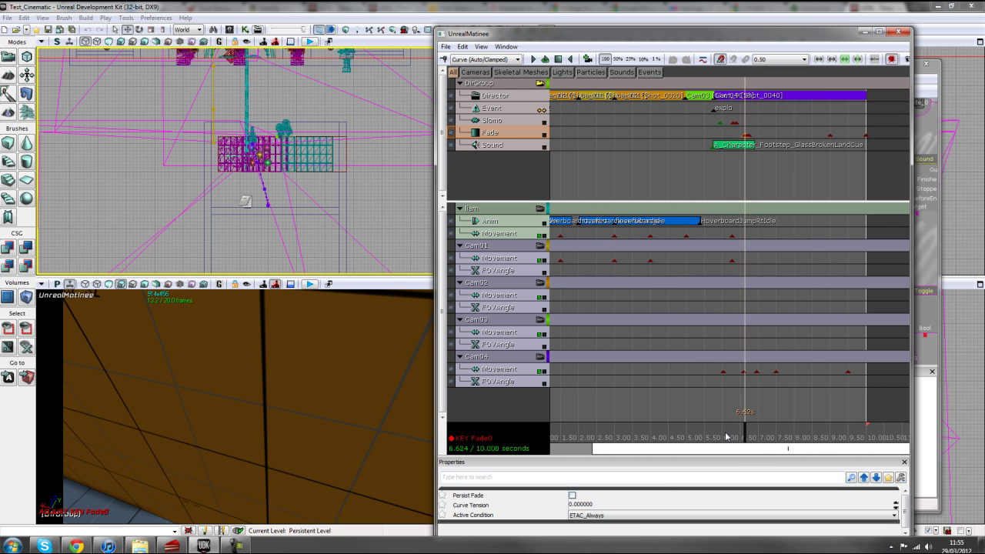
pyautogui.scroll(-3, 746, 446)
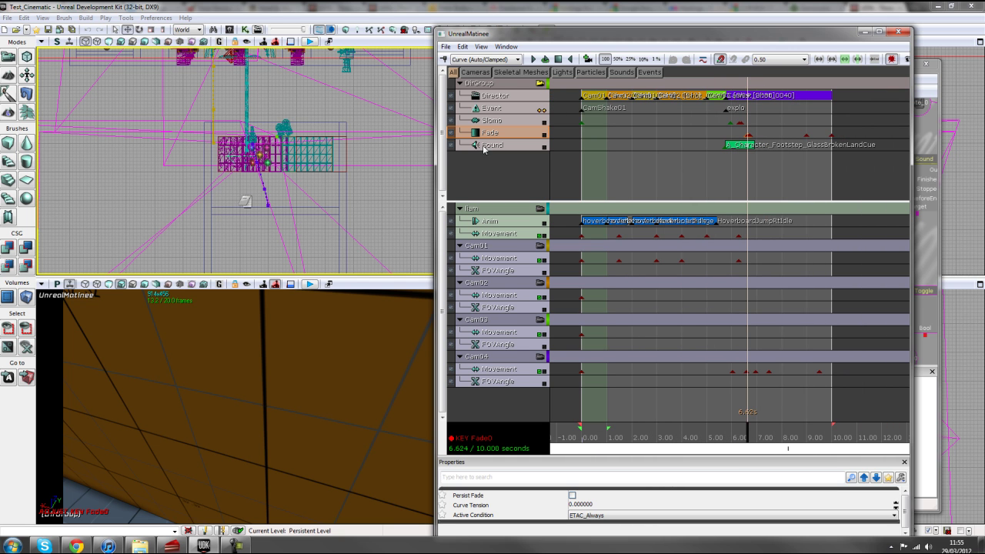
pyautogui.click(579, 121)
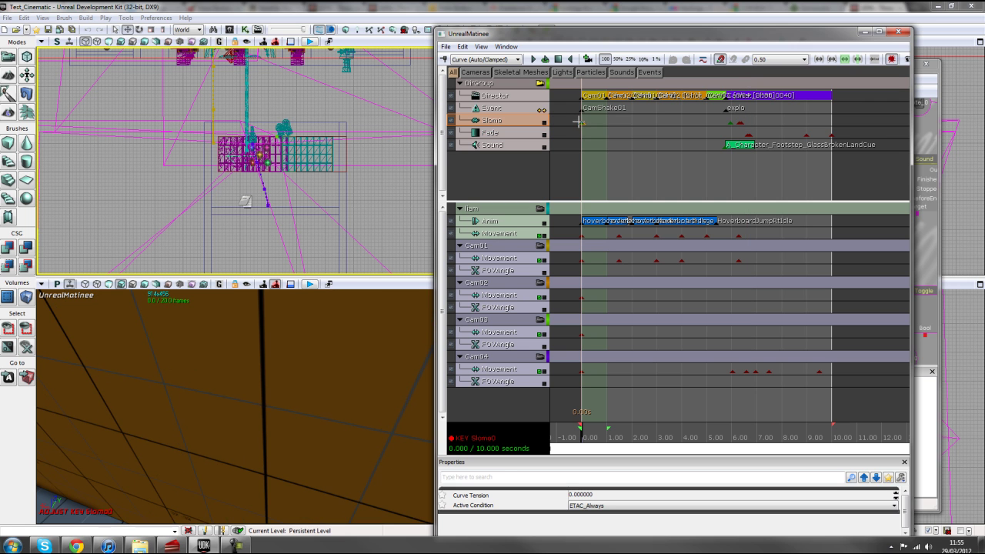
pyautogui.click(729, 121)
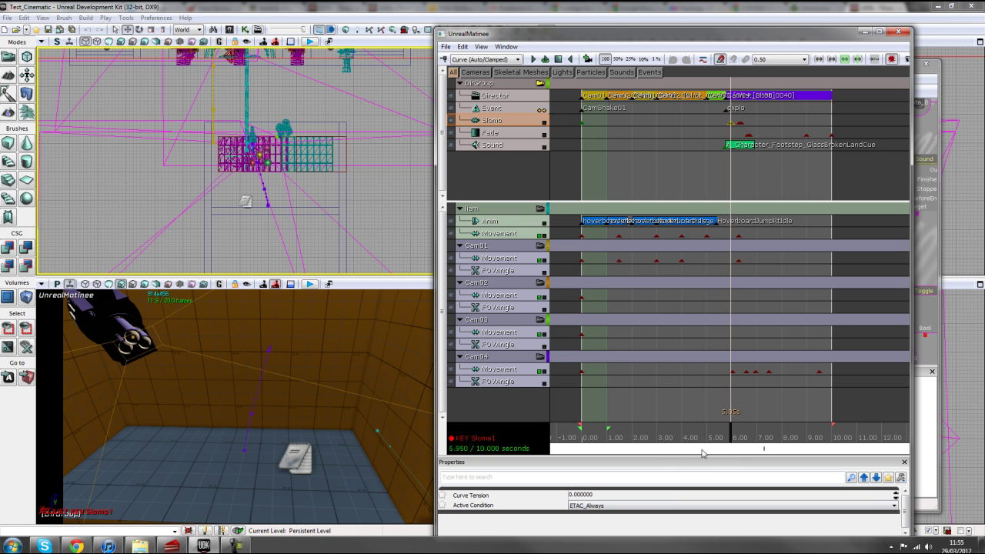
# Check the value of the first Fade key, at 6.62 seconds, without changing it.
pyautogui.scroll(5, 704, 455)
pyautogui.scroll(3, 758, 448)
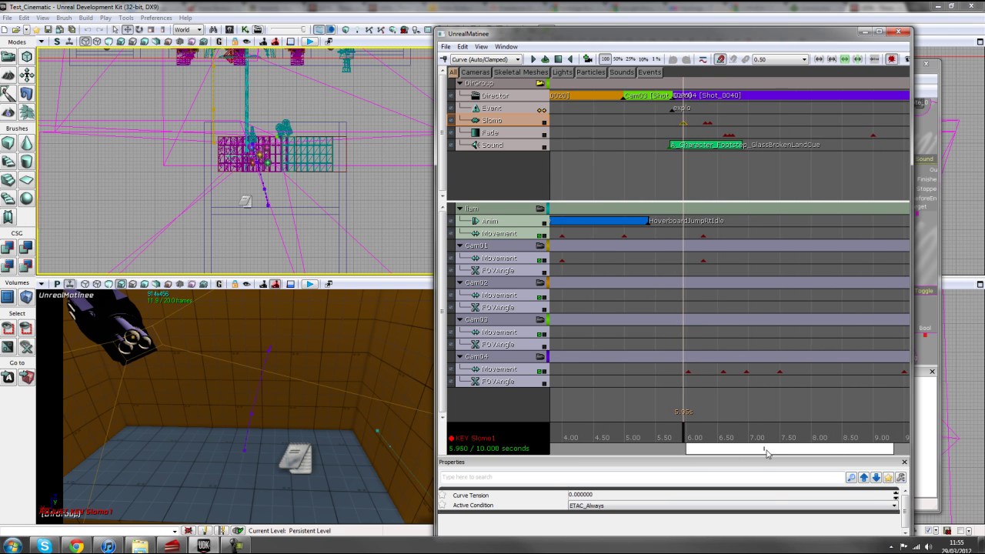
pyautogui.click(621, 135)
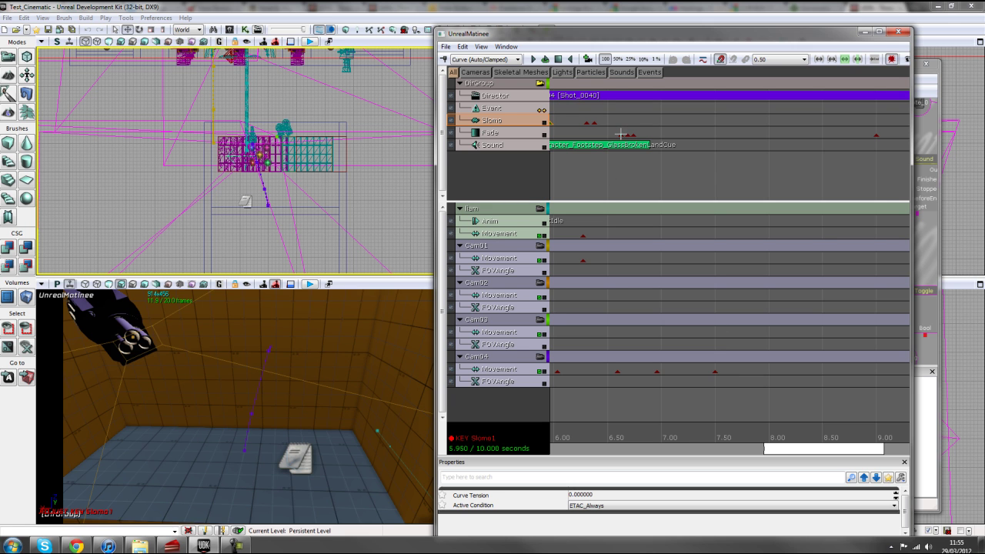
pyautogui.rightClick(621, 136)
pyautogui.click(645, 151)
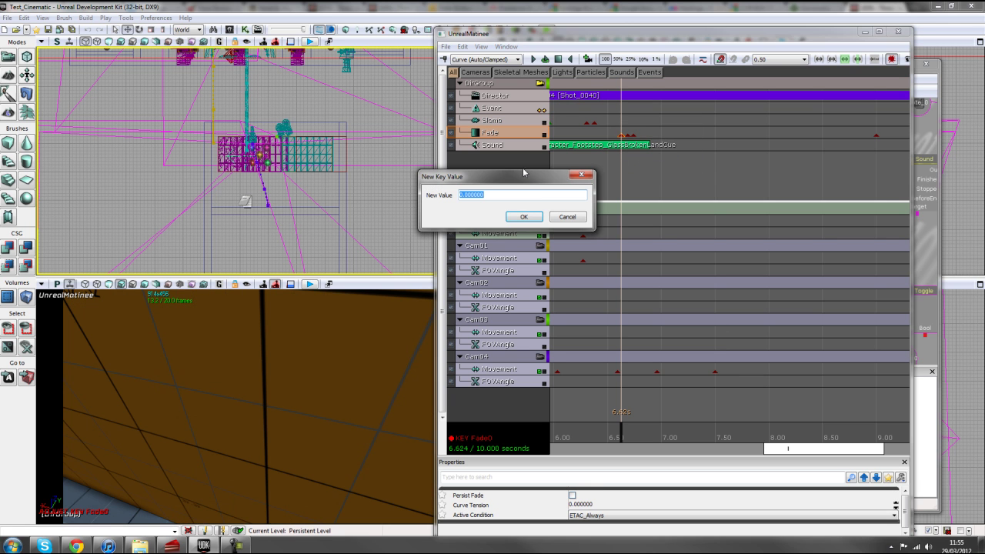
pyautogui.write('1')
pyautogui.press('Return')
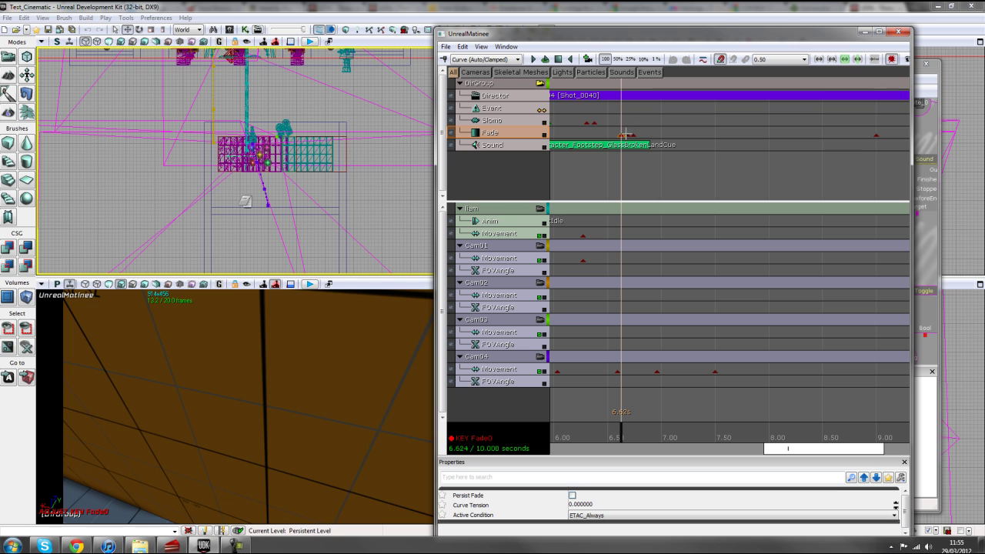
# Check the value of the second Fade key, at about 6.69 seconds, without changing it.
pyautogui.click(630, 137)
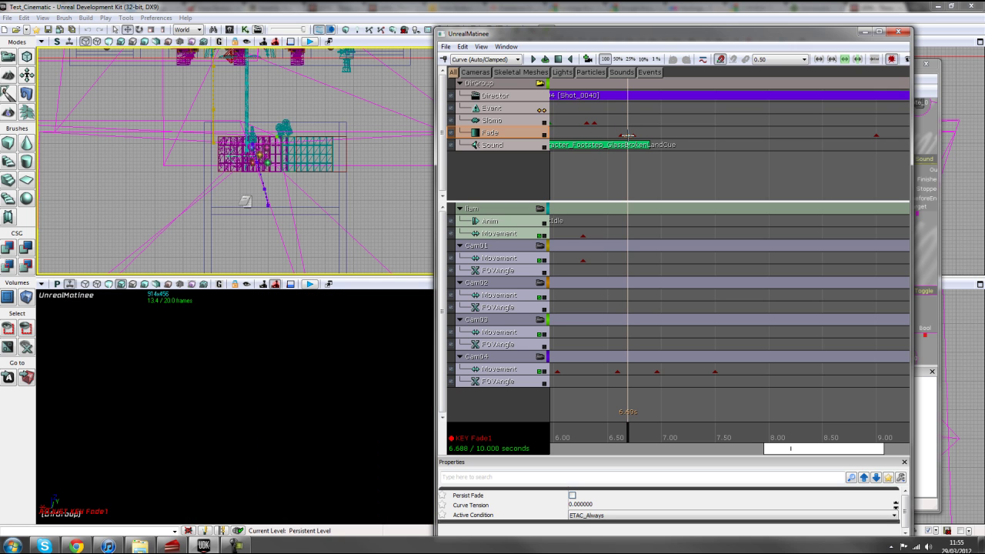
pyautogui.rightClick(631, 136)
pyautogui.click(655, 154)
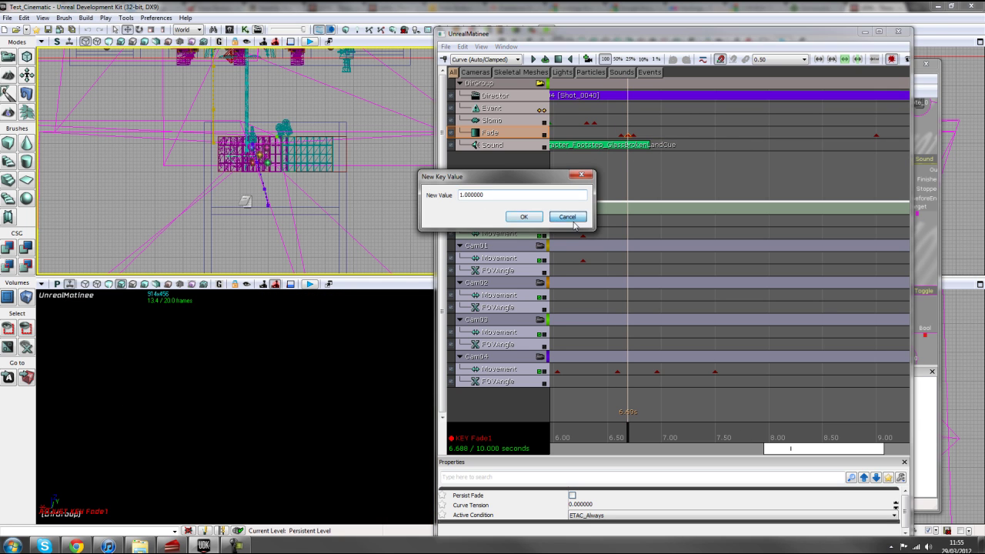
pyautogui.click(524, 218)
# Scrub the sequence to its end at 10 seconds and view the fade around 9.22 seconds.
pyautogui.moveTo(625, 437); pyautogui.dragTo(849, 452)
pyautogui.scroll(-3, 782, 450)
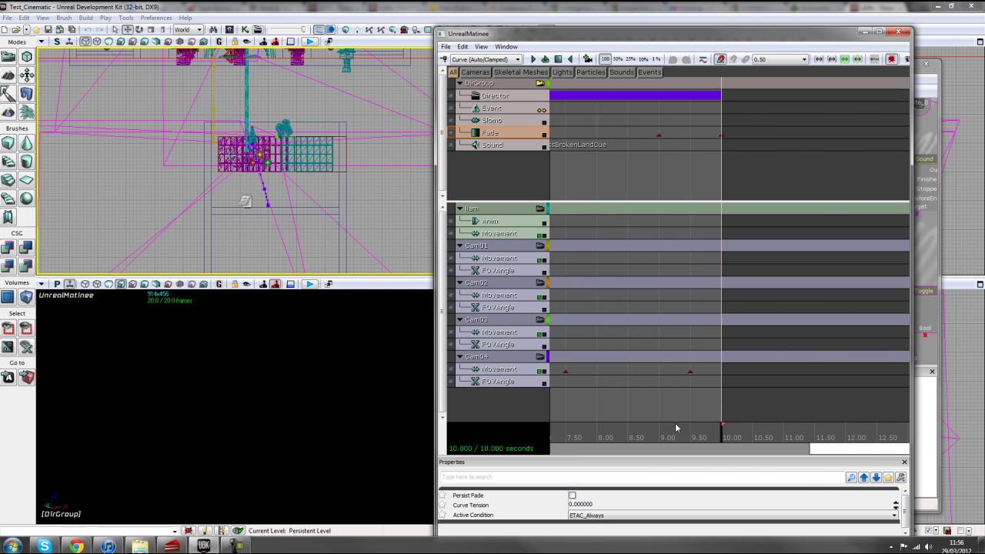
pyautogui.moveTo(632, 436); pyautogui.dragTo(748, 453)
pyautogui.scroll(-5, 737, 453)
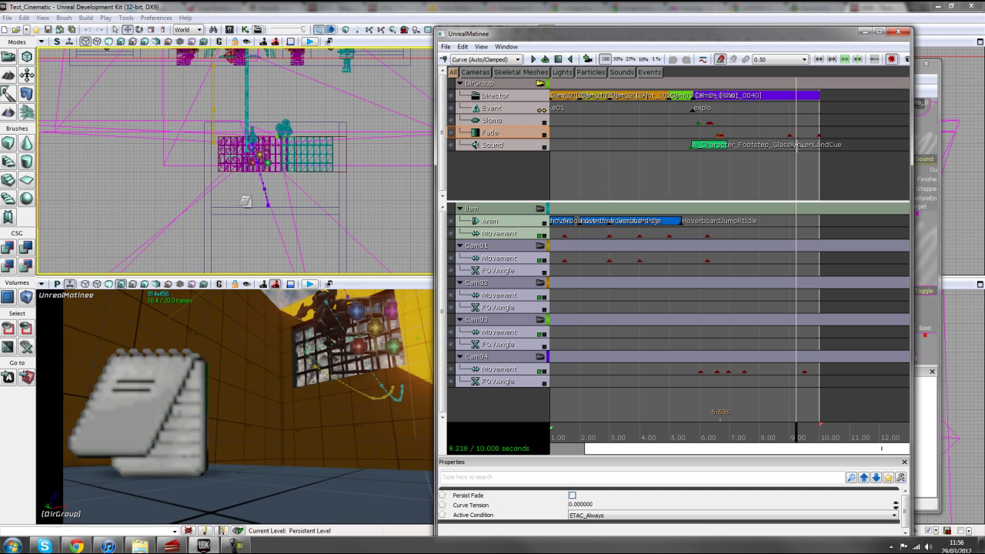
# Check the values of the Fade keys at 9.00 and 10.00 seconds without changing them.
pyautogui.click(790, 136)
pyautogui.rightClick(790, 137)
pyautogui.click(821, 151)
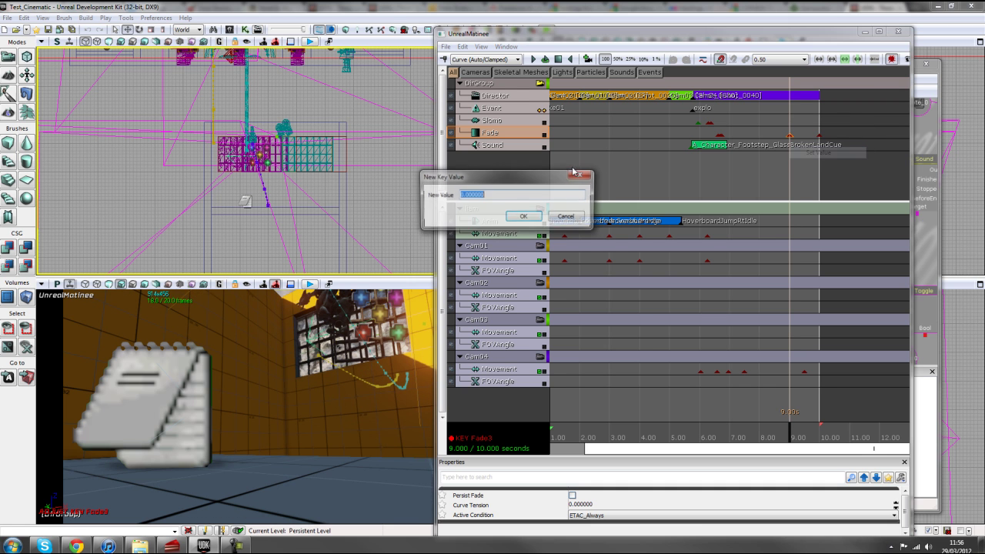
pyautogui.press('Return')
pyautogui.click(820, 136)
pyautogui.rightClick(821, 136)
pyautogui.click(840, 150)
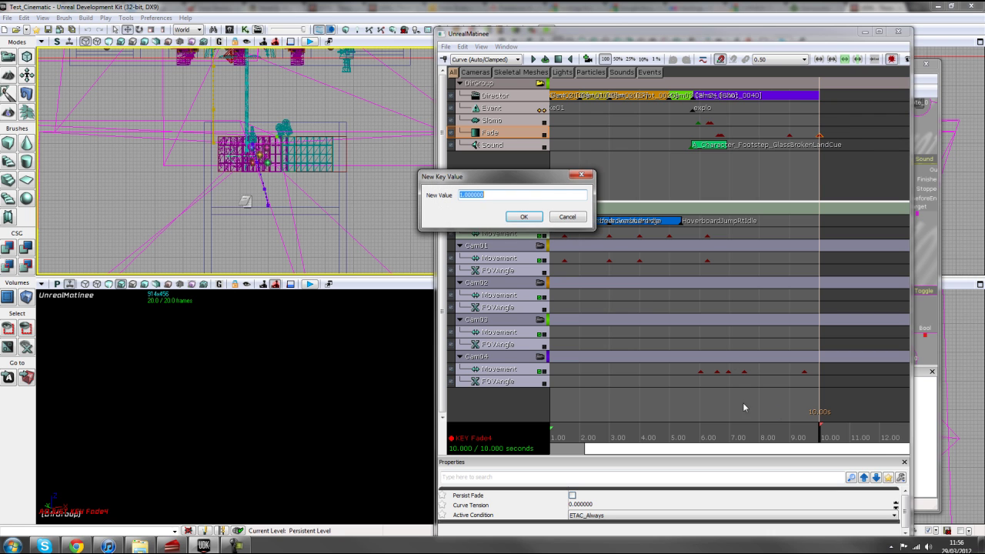
pyautogui.press('Return')
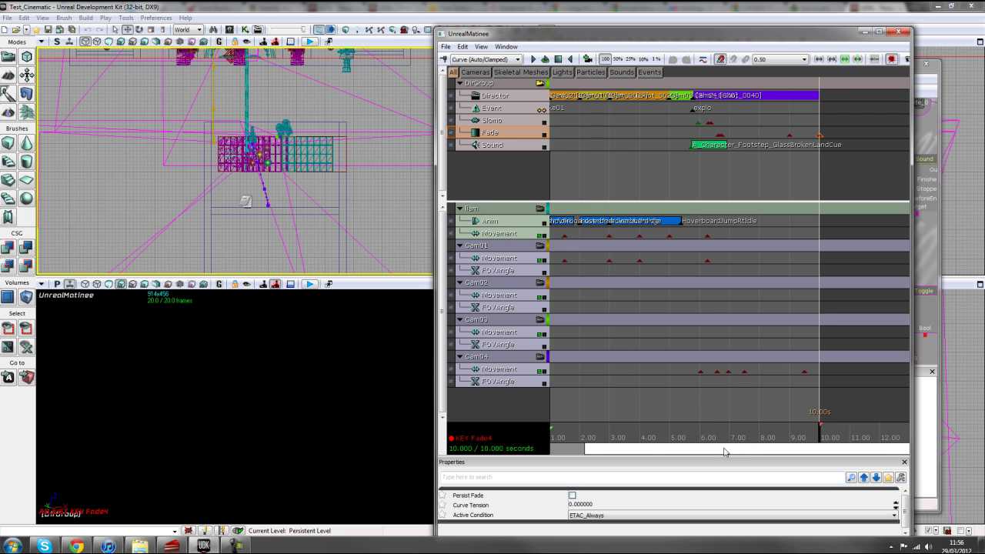
# Recheck the Fade key at 6.62 seconds within the full timeline, leaving its value as it is.
pyautogui.scroll(-4, 651, 443)
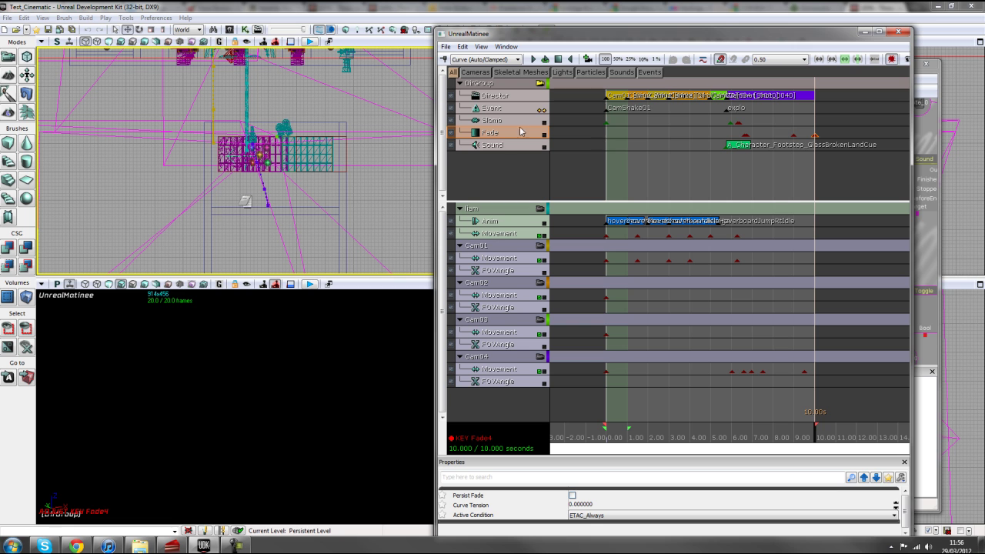
pyautogui.click(744, 137)
pyautogui.press('Return')
pyautogui.rightClick(744, 137)
pyautogui.click(766, 168)
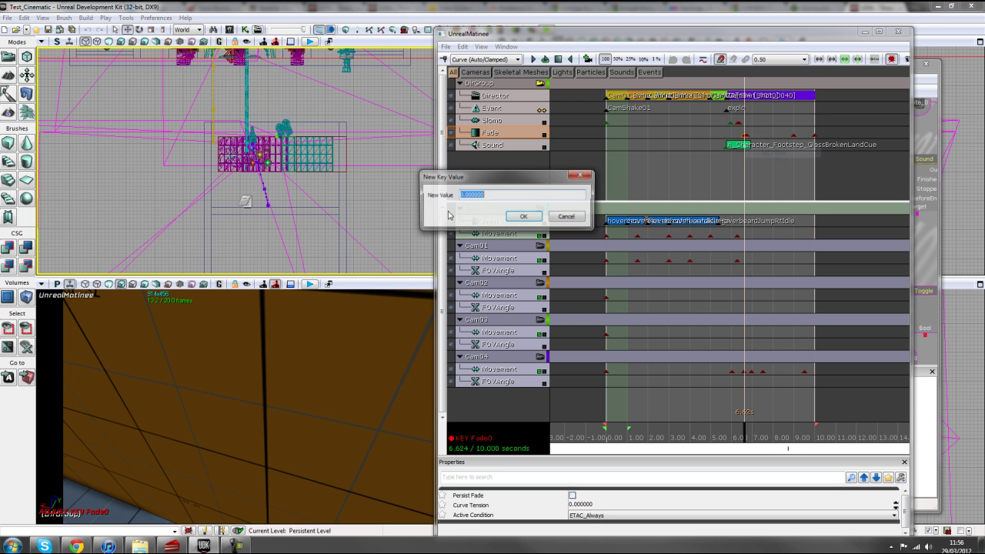
pyautogui.click(567, 217)
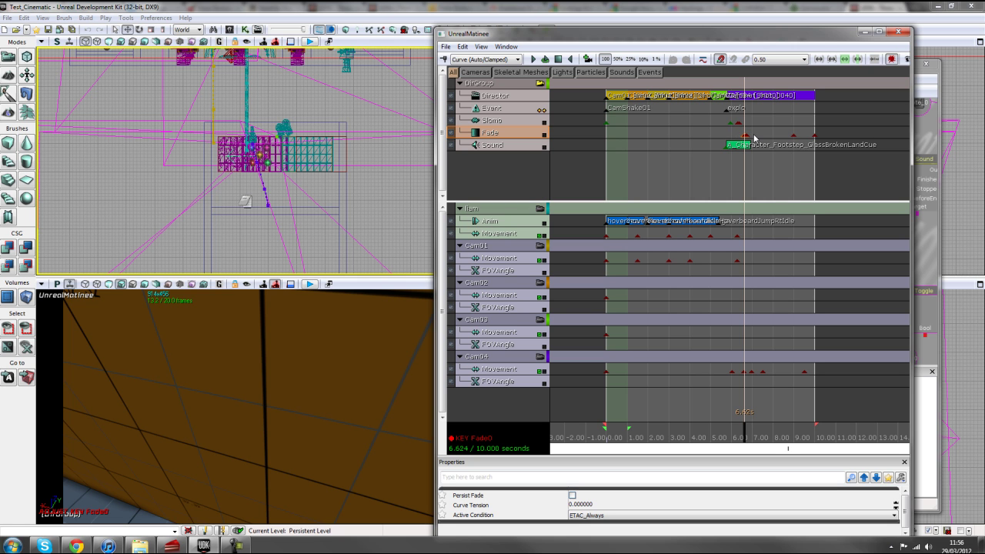
# Inspect the Sound track's properties and review the track types available for DirGroup without adding one.
pyautogui.click(519, 169)
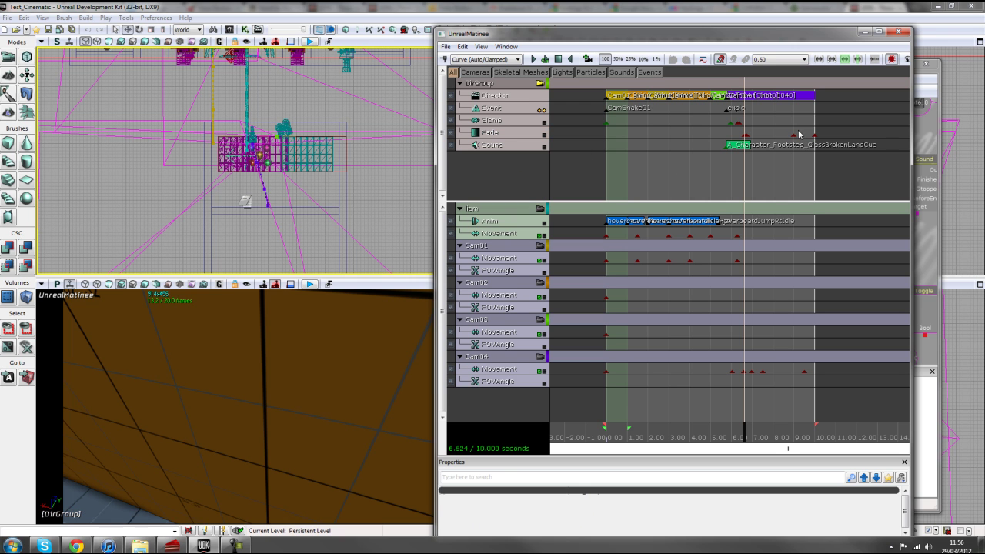
pyautogui.click(498, 150)
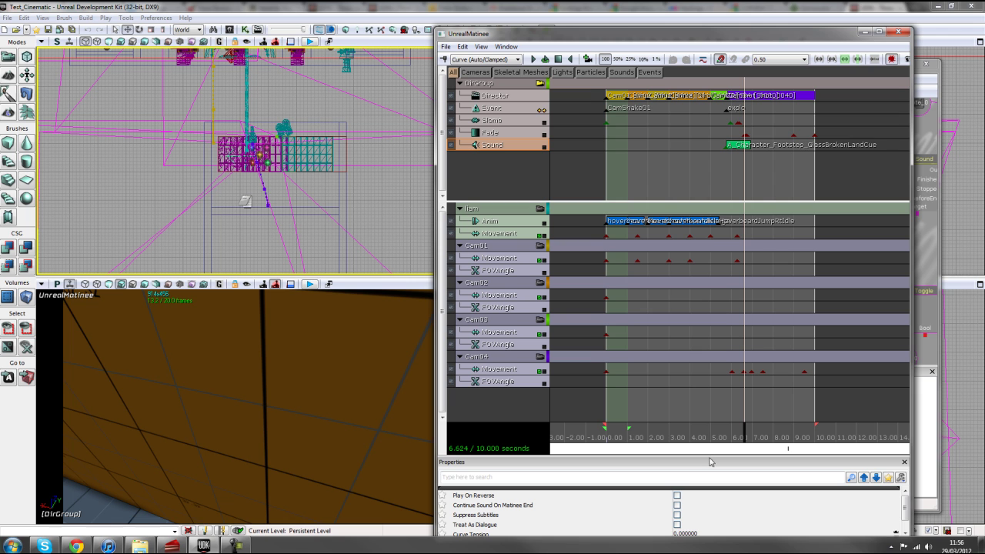
pyautogui.moveTo(700, 454); pyautogui.dragTo(716, 446)
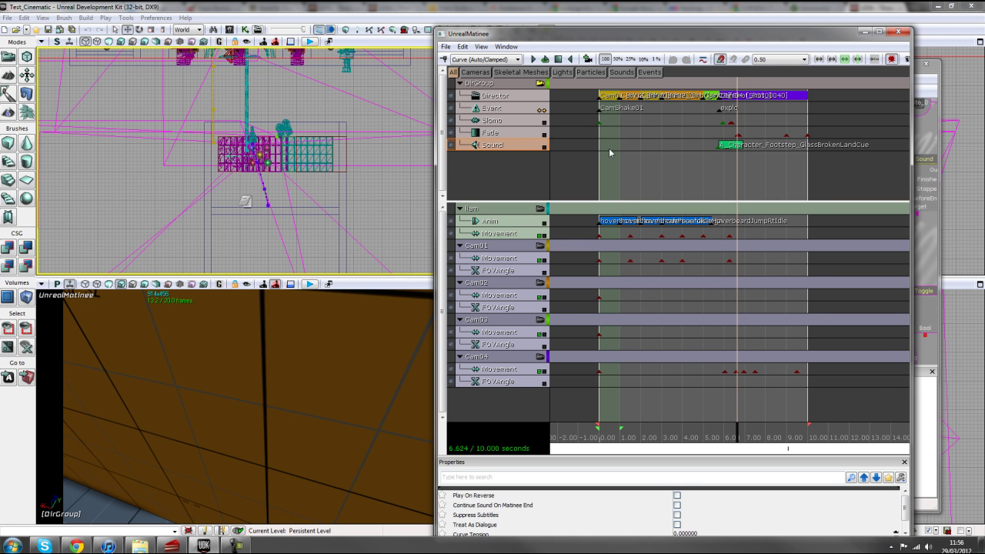
pyautogui.moveTo(737, 38); pyautogui.dragTo(812, 34)
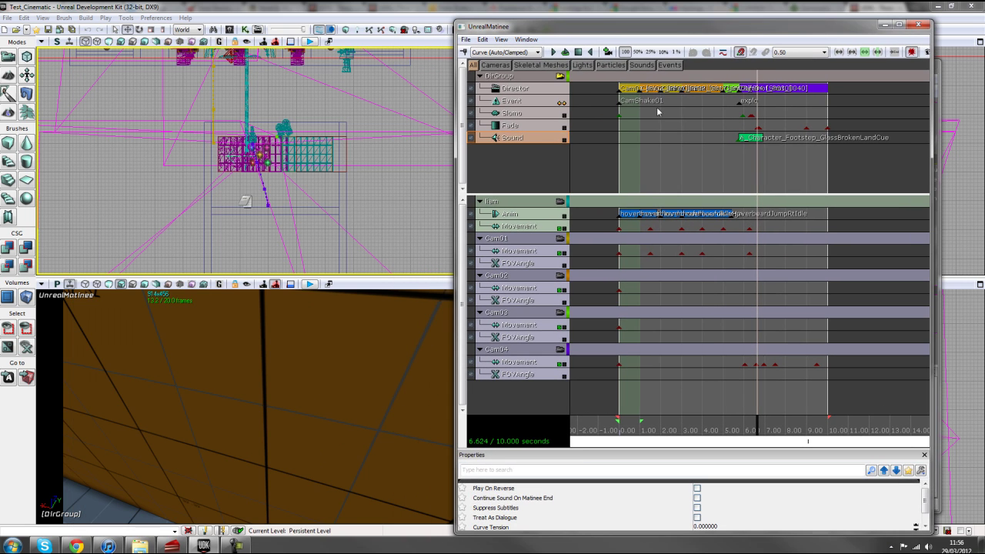
pyautogui.rightClick(521, 80)
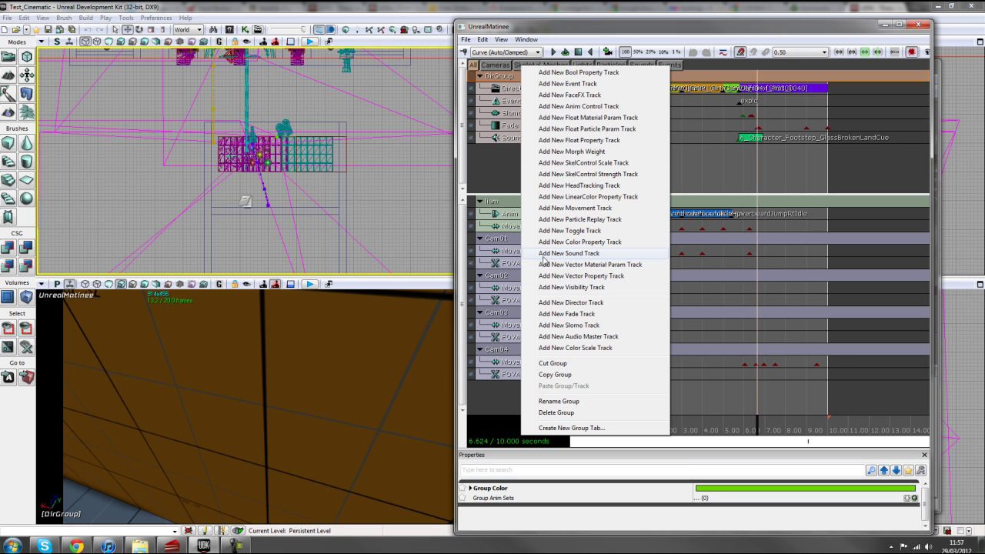
pyautogui.click(498, 168)
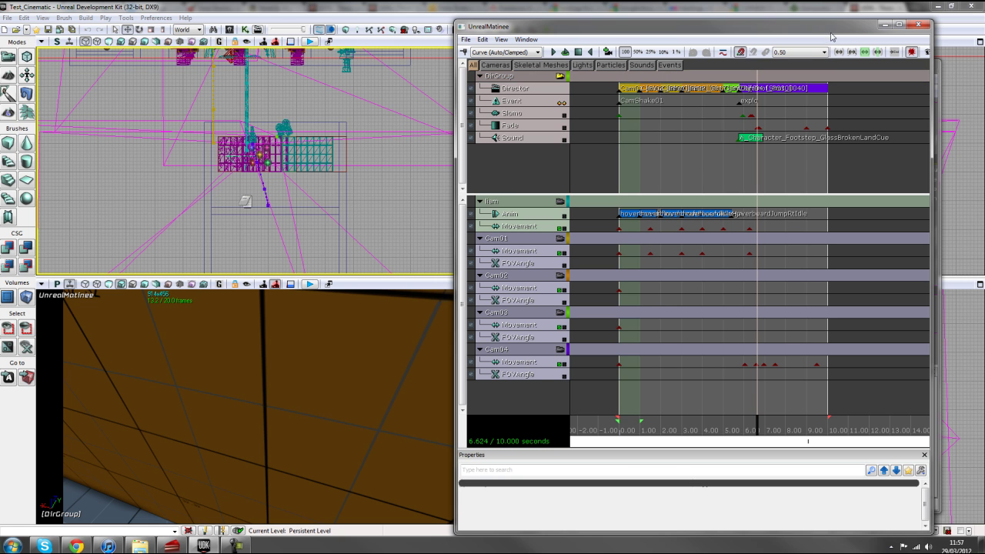
# Close the Matinee editor and search the Content Browser's sound cues for "glass".
pyautogui.moveTo(806, 33); pyautogui.dragTo(574, 34)
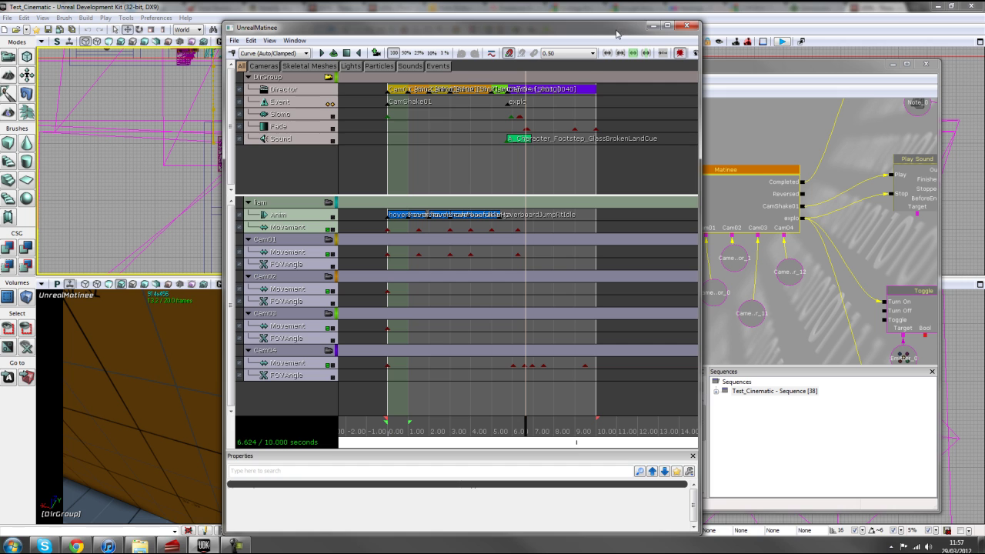
pyautogui.click(687, 26)
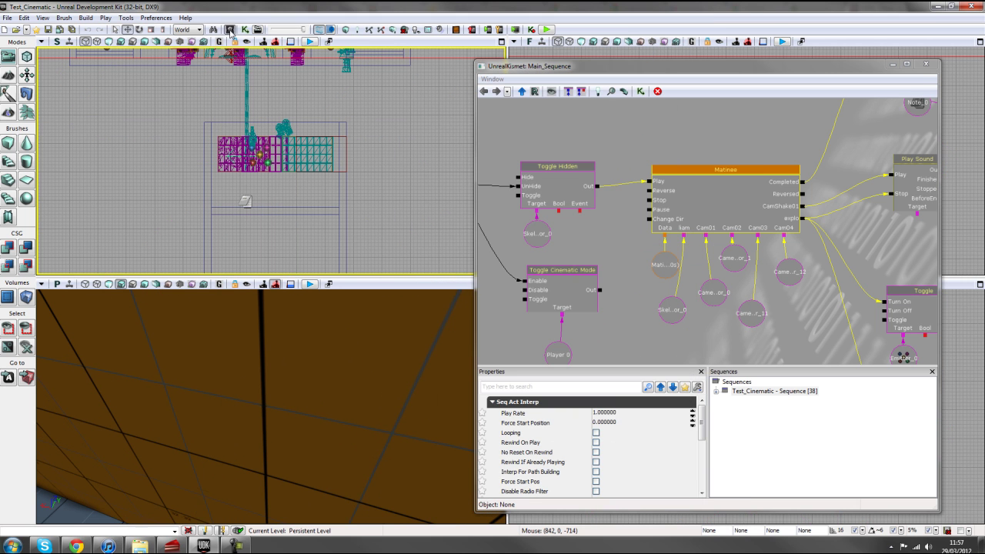
pyautogui.click(230, 30)
pyautogui.doubleClick(687, 113)
pyautogui.write('glass')
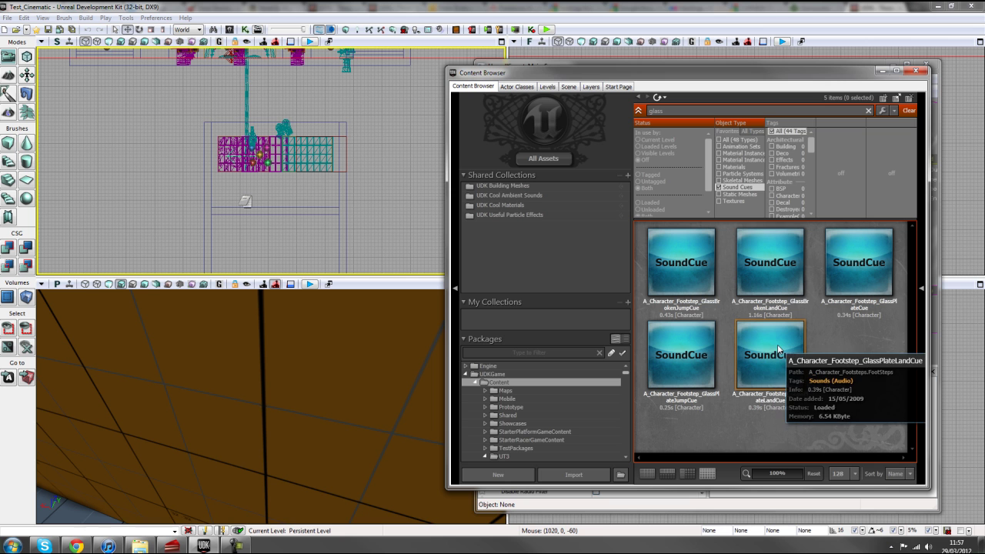
pyautogui.click(917, 70)
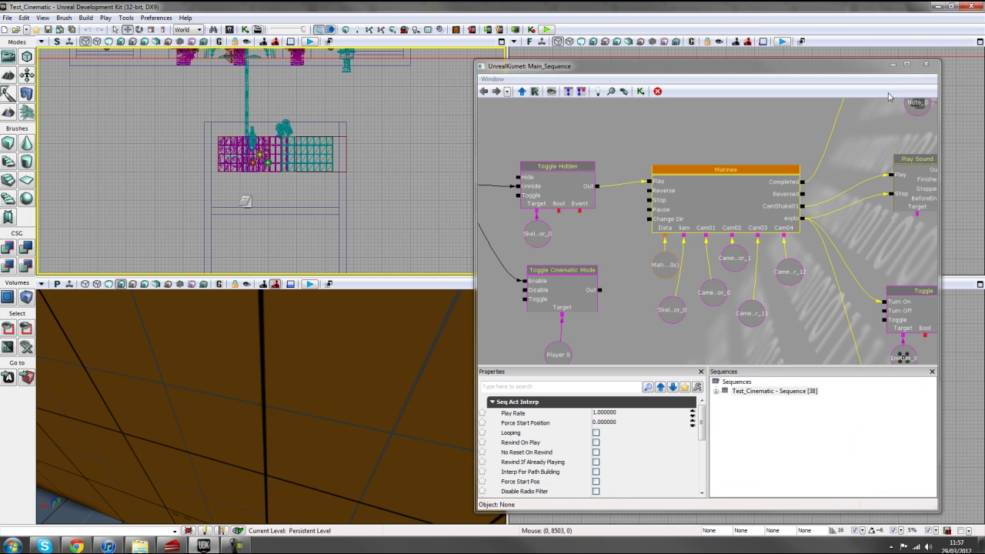
# Select the A_Character_Footstep_GlassBrokenLandCue sound cue in the Content Browser and reopen the Matinee sequence from Kismet.
pyautogui.click(230, 29)
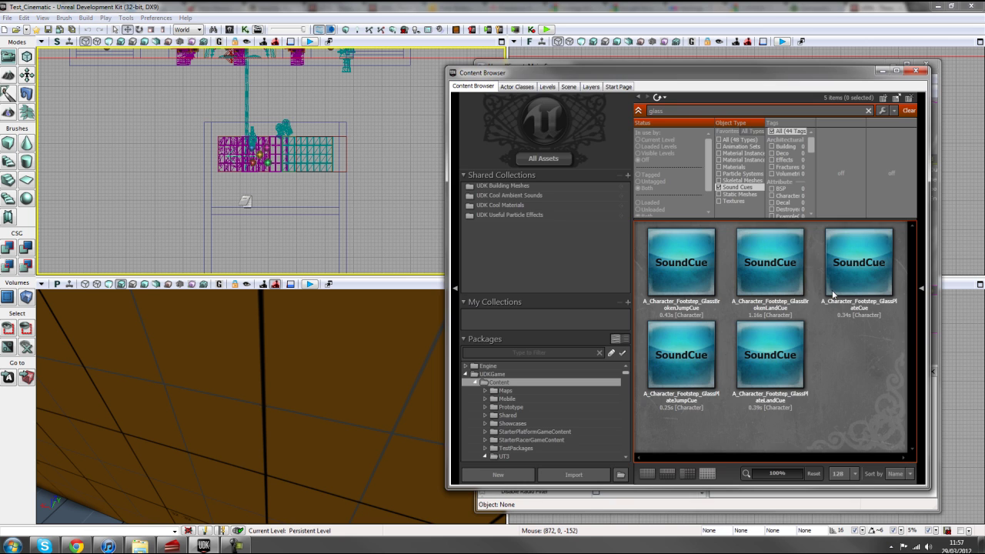
pyautogui.click(800, 274)
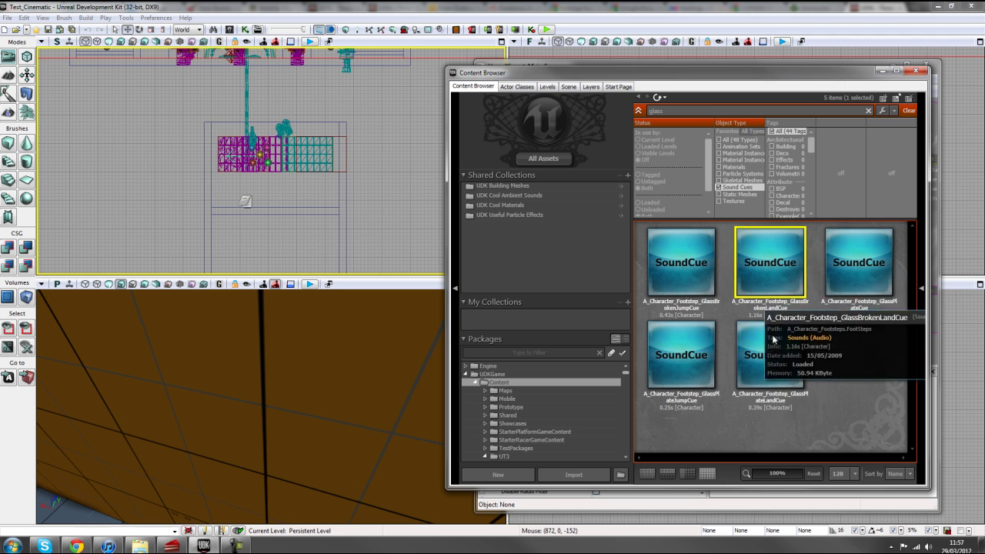
pyautogui.click(916, 70)
pyautogui.doubleClick(725, 223)
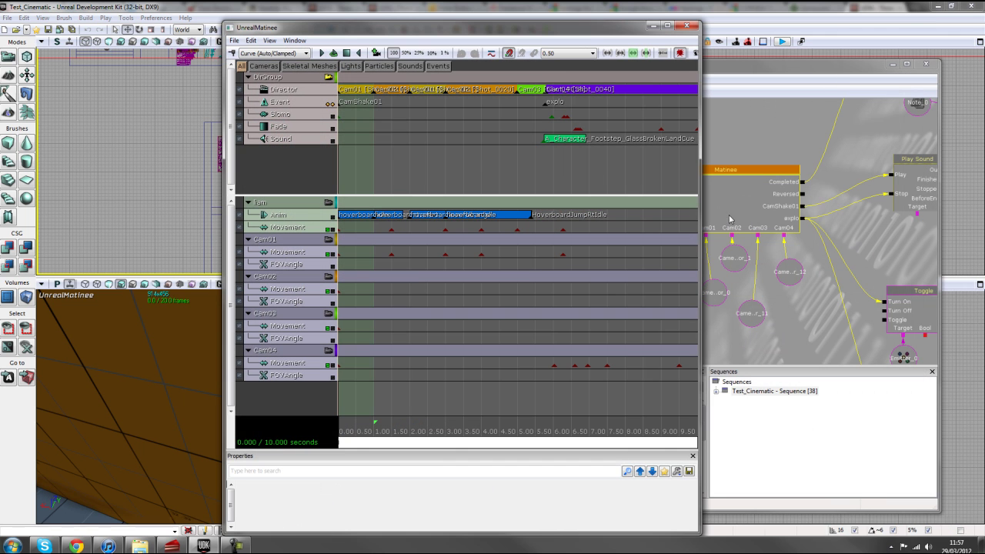
# Try adding a glass-breaking sound key to the Sound track at 2.50 seconds, and remove that key.
pyautogui.scroll(-3, 509, 339)
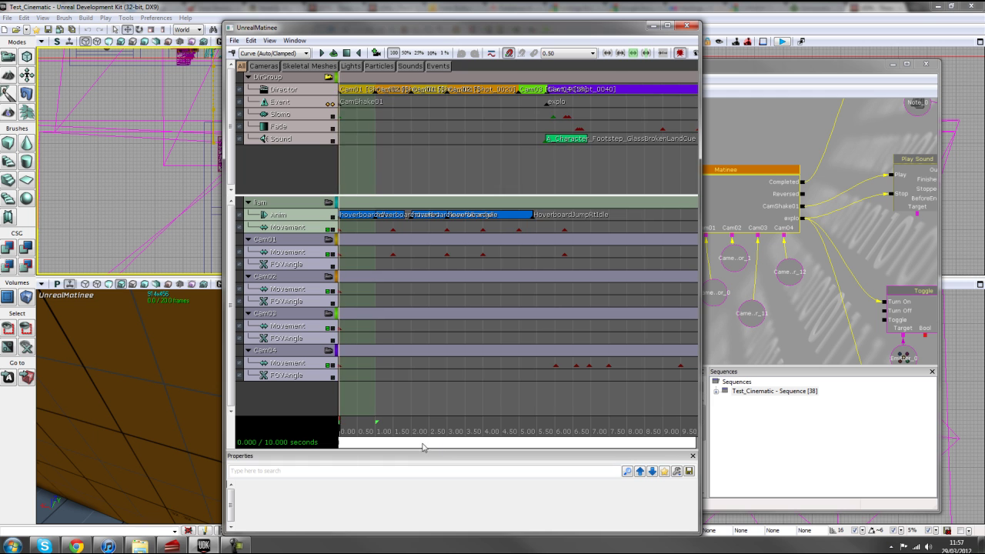
pyautogui.moveTo(471, 428); pyautogui.dragTo(436, 437)
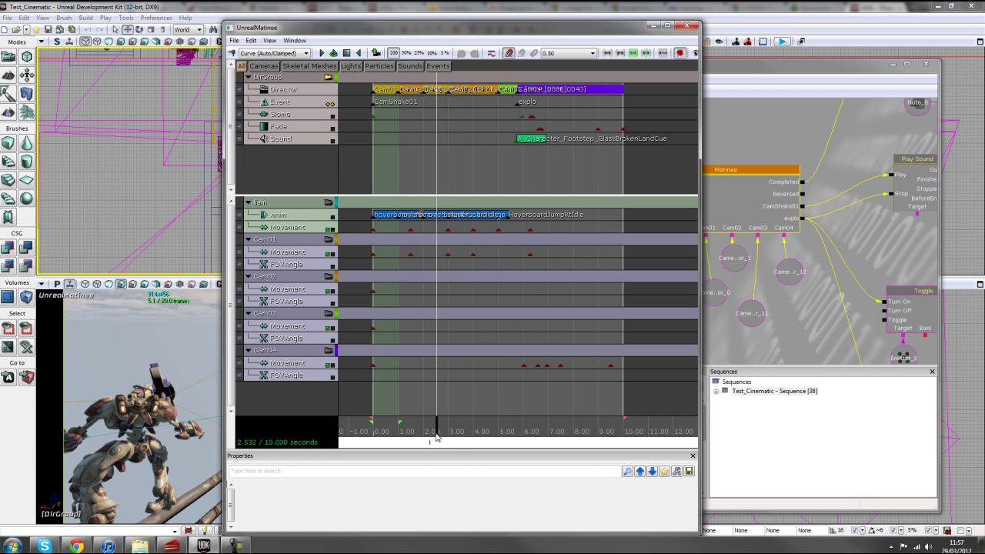
pyautogui.click(274, 141)
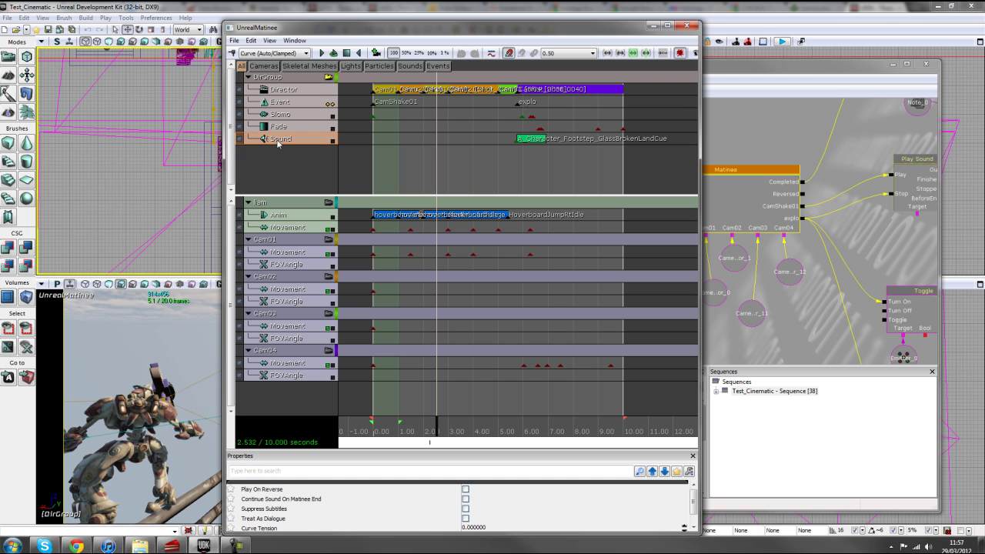
pyautogui.press('Return')
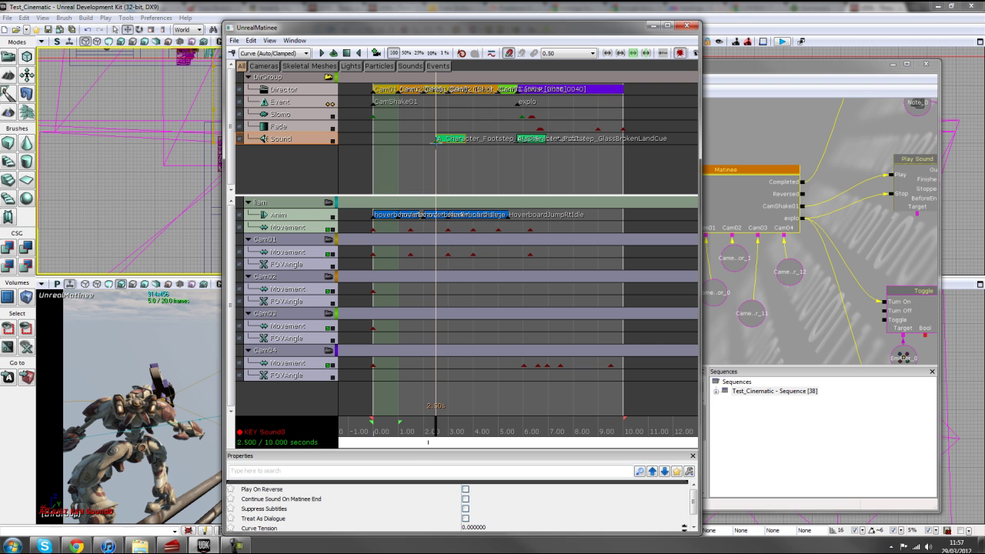
pyautogui.press('Delete')
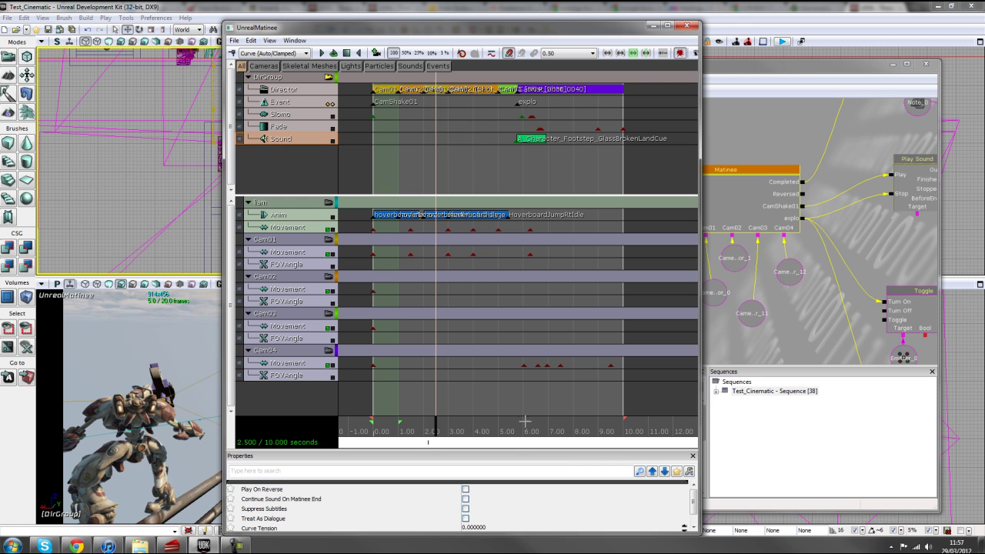
# Scrub the Matinee timeline through the glass sound and the final shot, returning to the explo event at about 5.74 seconds.
pyautogui.moveTo(492, 429); pyautogui.dragTo(520, 437)
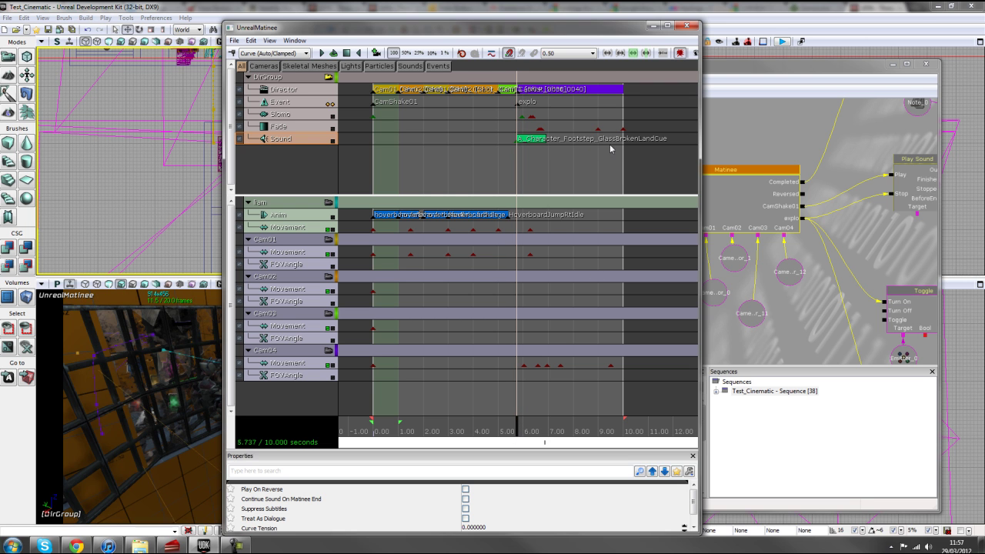
pyautogui.moveTo(519, 431); pyautogui.dragTo(601, 437)
pyautogui.click(294, 163)
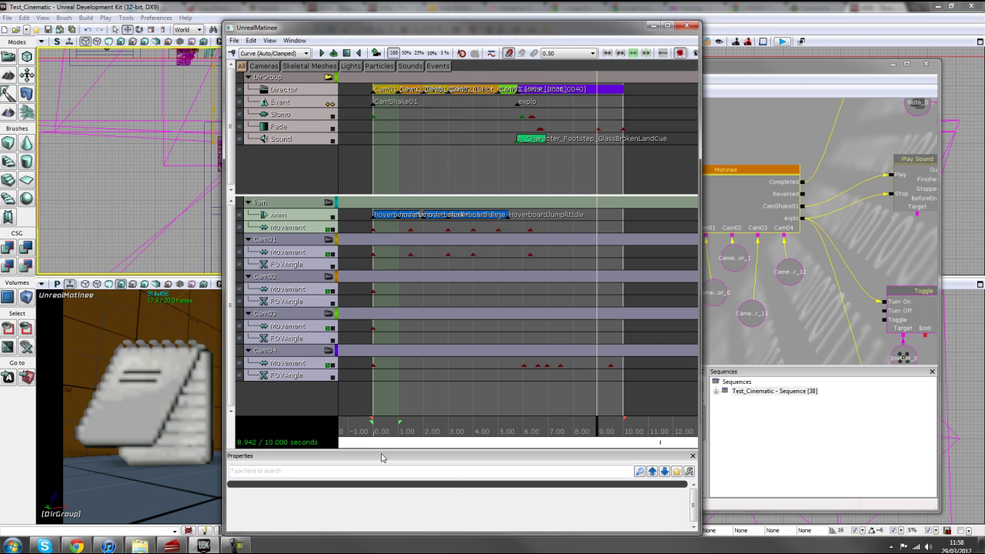
pyautogui.scroll(-4, 397, 149)
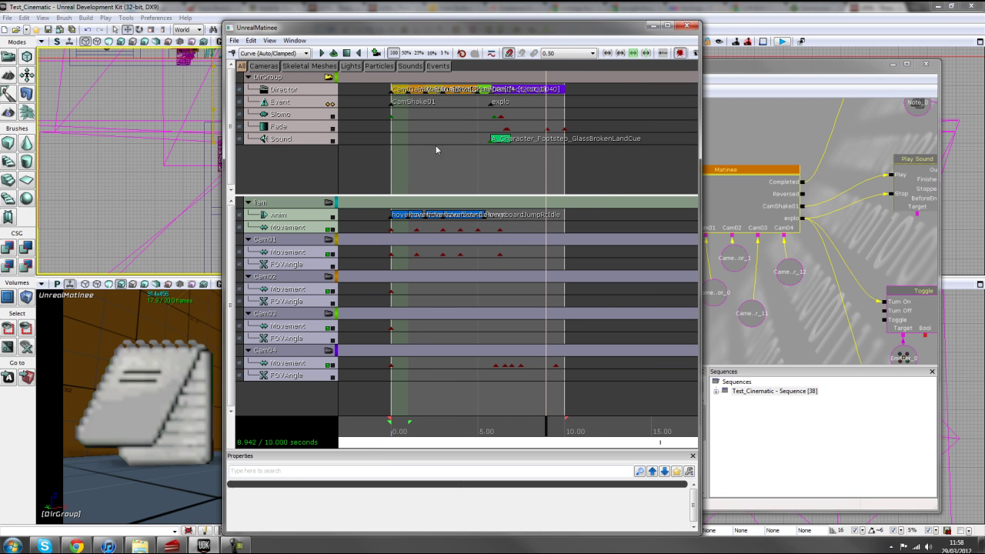
pyautogui.moveTo(425, 425); pyautogui.dragTo(490, 424)
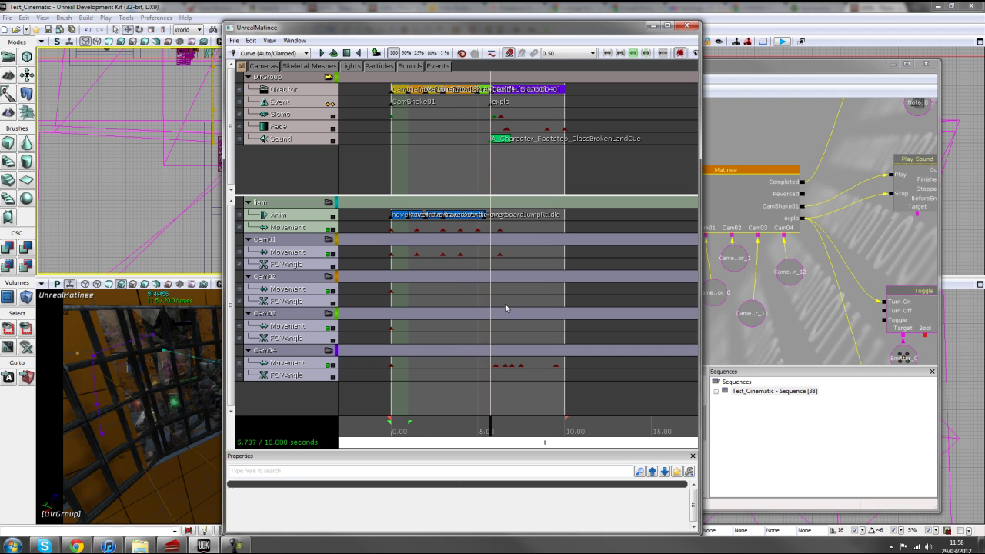
# Inspect the Slomo key at 5.95 seconds and the Cam04 Movement key at 6.03 seconds.
pyautogui.click(497, 117)
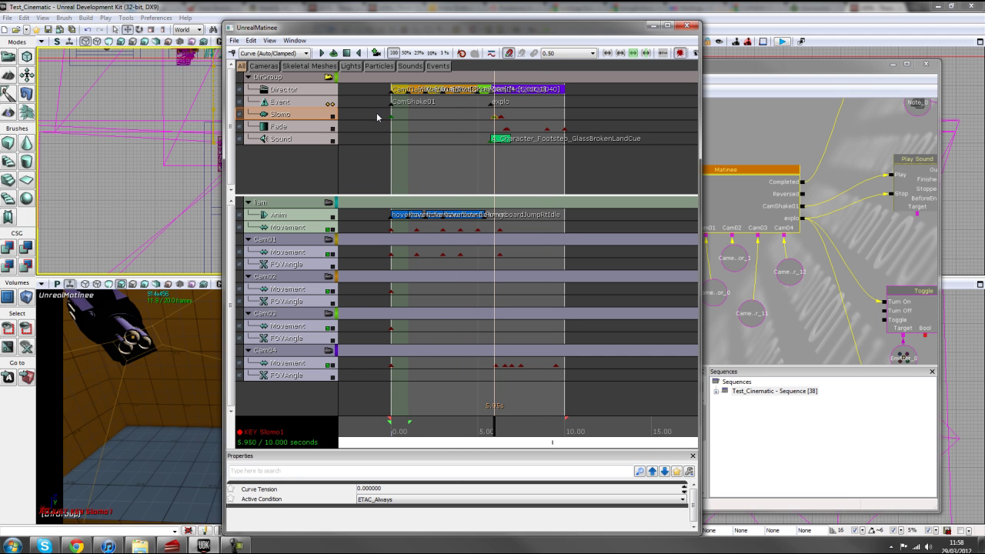
pyautogui.click(312, 368)
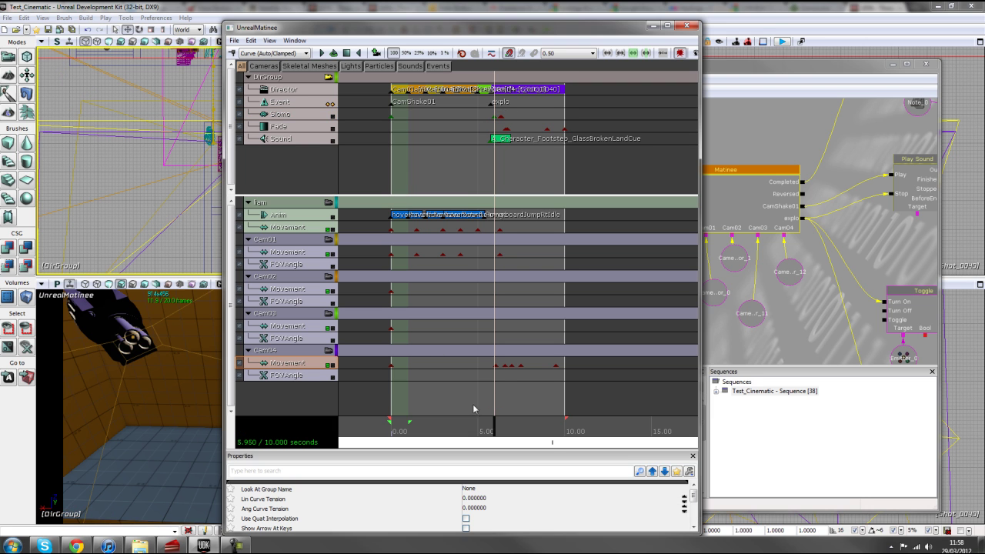
pyautogui.click(497, 365)
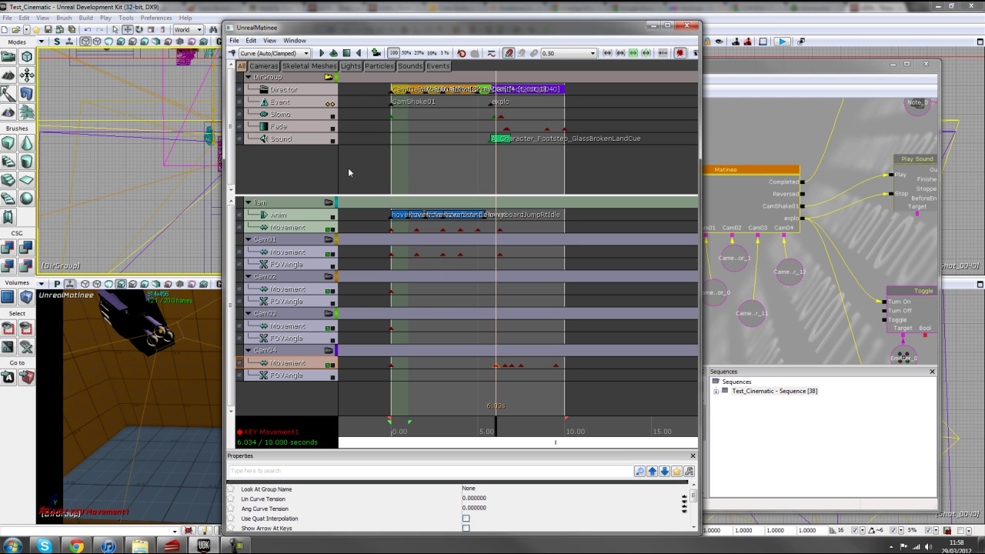
pyautogui.click(316, 182)
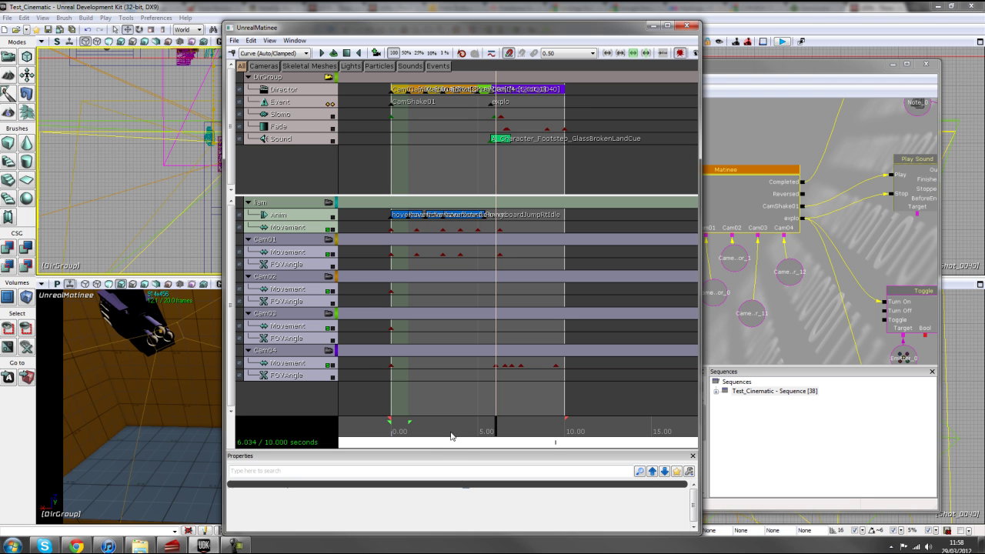
pyautogui.scroll(3, 458, 410)
pyautogui.moveTo(448, 442); pyautogui.dragTo(433, 440)
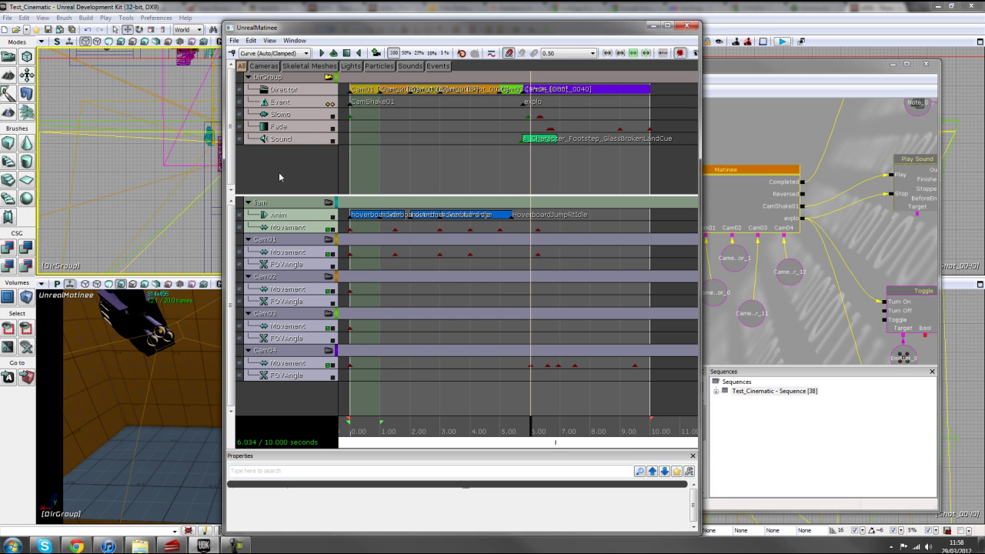
# Close the Matinee editor and examine the Teleport action linked to the Matinee's Completed output in Kismet.
pyautogui.click(689, 27)
pyautogui.scroll(-4, 736, 142)
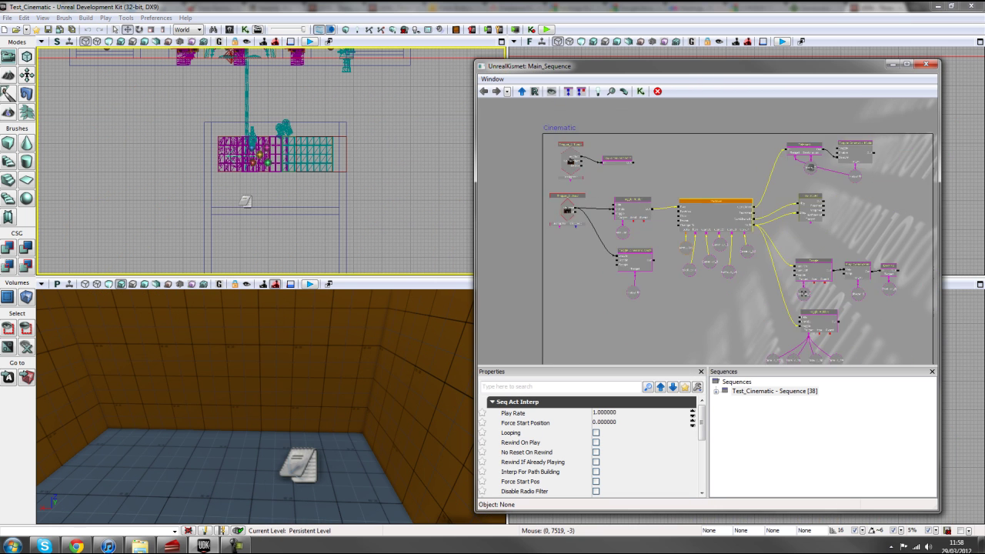
pyautogui.scroll(2, 635, 101)
pyautogui.moveTo(622, 275); pyautogui.dragTo(621, 322)
pyautogui.scroll(-3, 616, 323)
pyautogui.scroll(3, 656, 235)
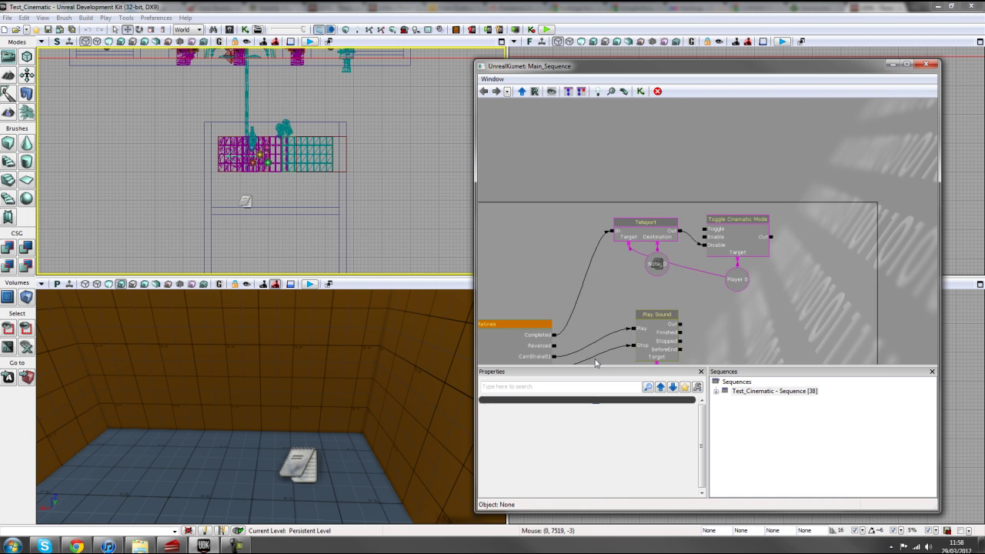
pyautogui.click(639, 245)
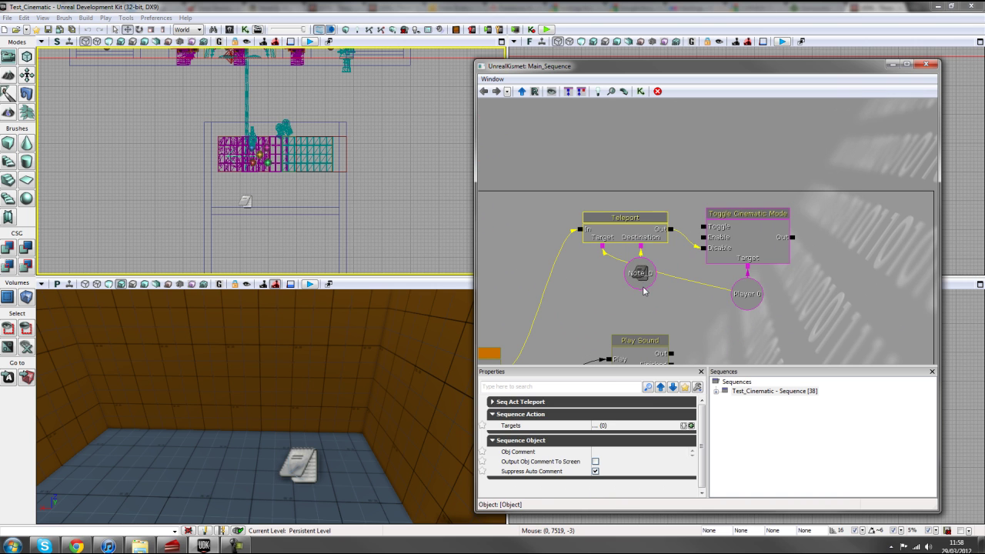
# Select the Note actor in the perspective view and examine its placement from outside and inside the room.
pyautogui.click(308, 460)
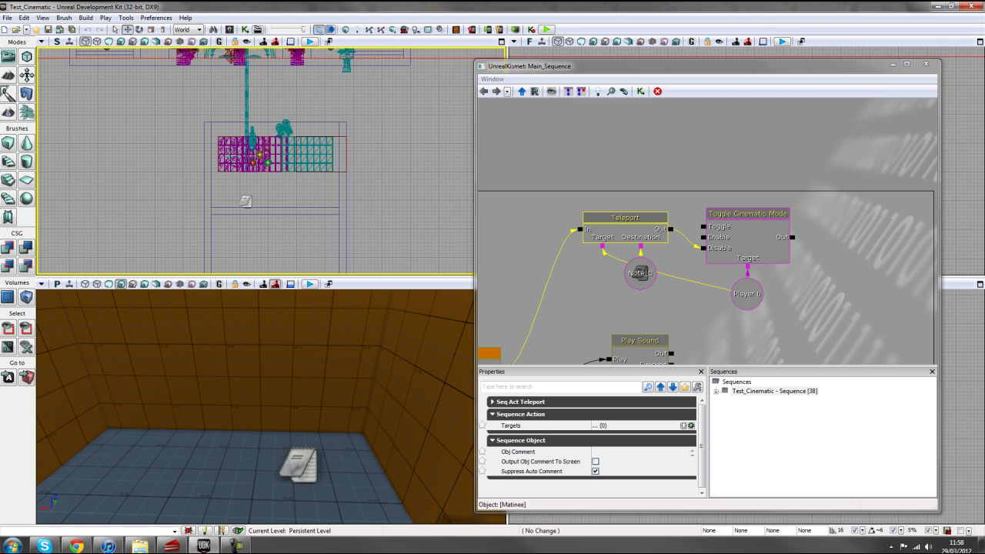
pyautogui.scroll(-5, 579, 328)
pyautogui.moveTo(323, 367); pyautogui.dragTo(454, 315, button='right')
pyautogui.moveTo(302, 324); pyautogui.dragTo(336, 305, button='right')
pyautogui.press('Home')
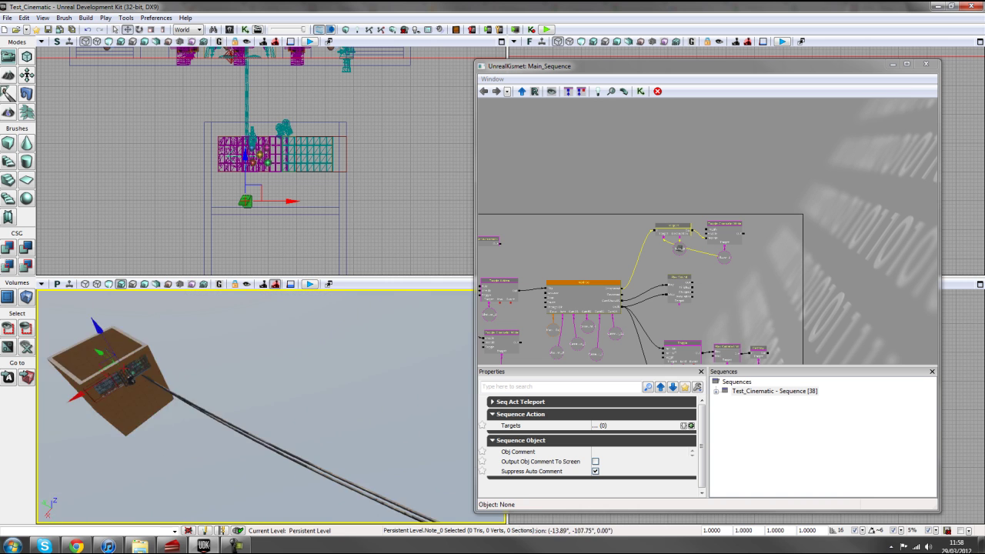
pyautogui.moveTo(210, 353); pyautogui.dragTo(126, 390, button='right')
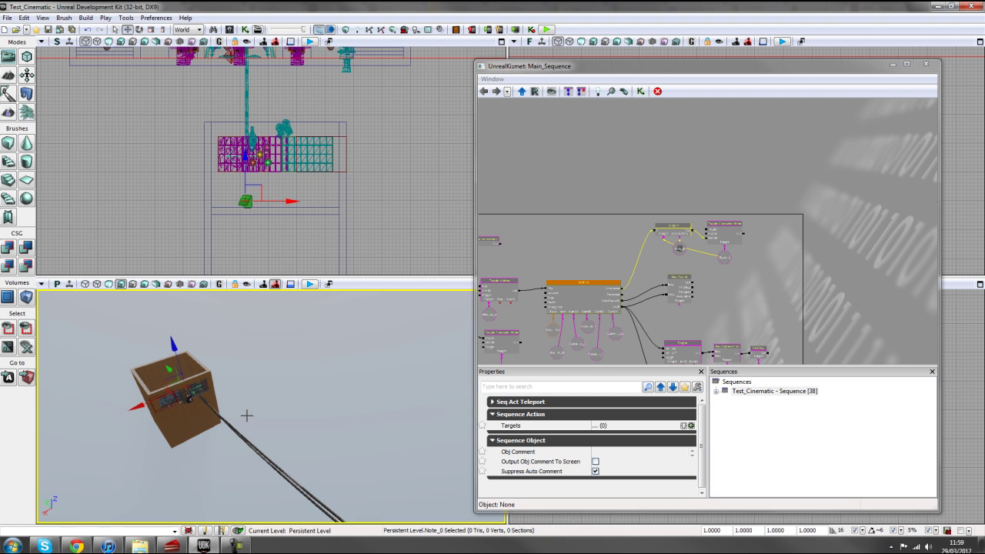
pyautogui.moveTo(186, 399); pyautogui.dragTo(231, 338)
pyautogui.moveTo(231, 339); pyautogui.dragTo(347, 417, button='right')
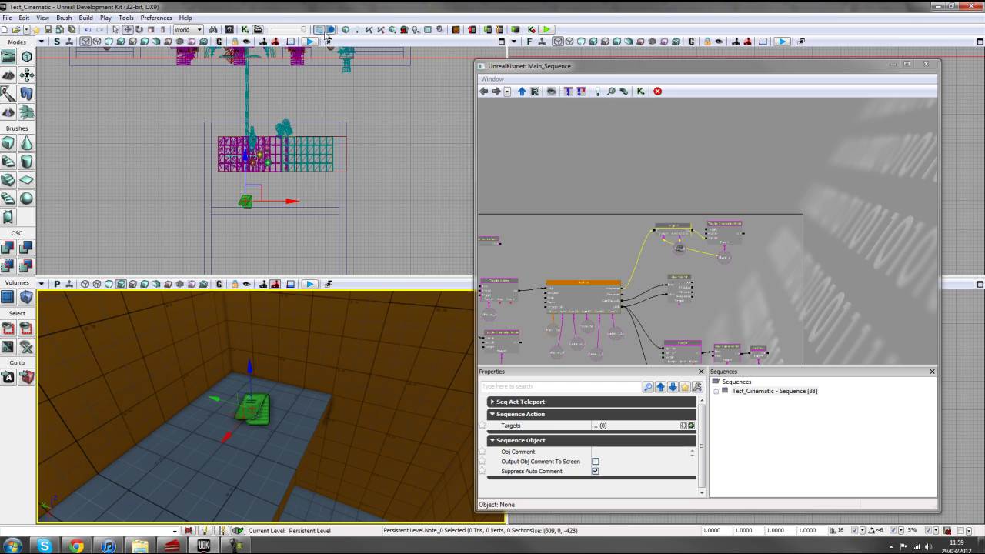
# Look up the Note actor under Uncategorized in the Actor Classes browser, and close the browser.
pyautogui.click(230, 30)
pyautogui.click(517, 87)
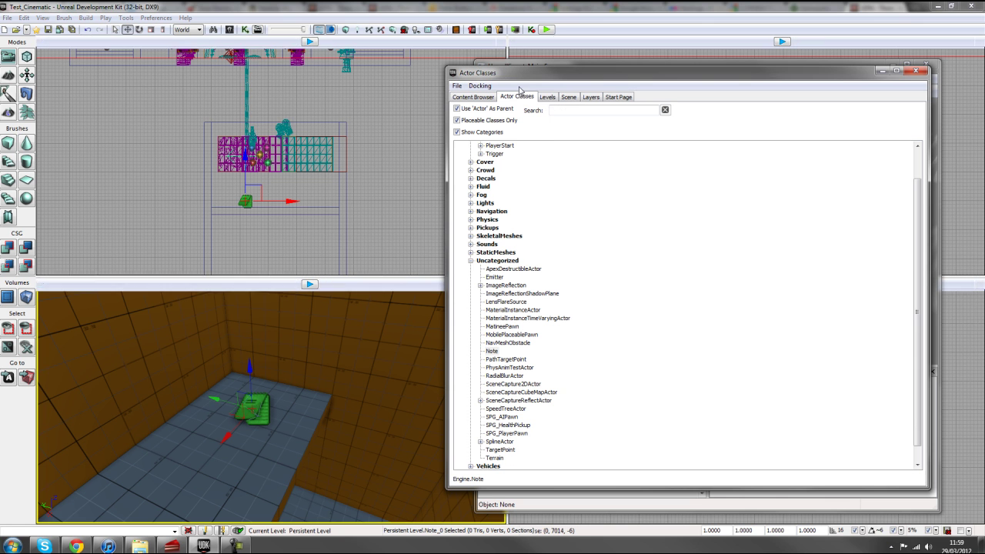
pyautogui.scroll(2, 925, 265)
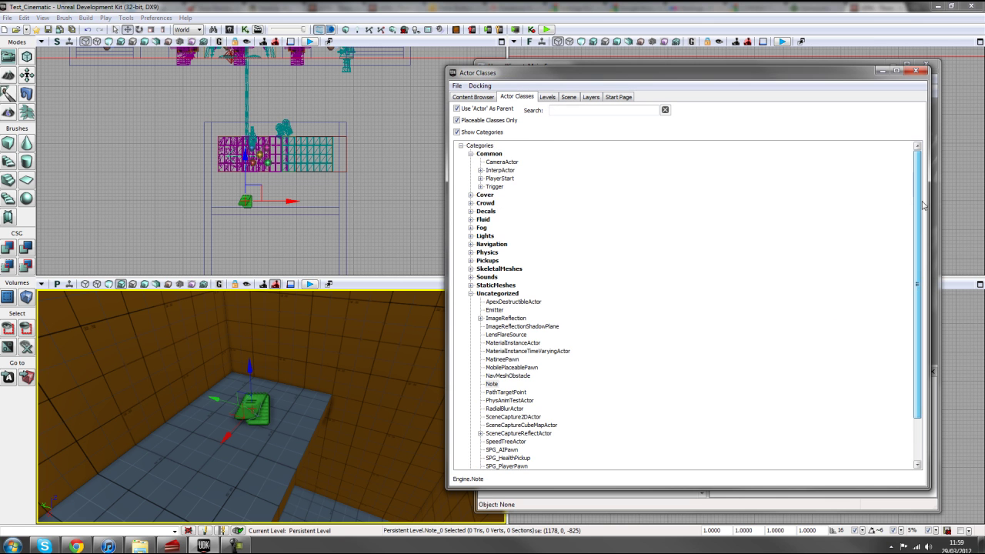
pyautogui.click(490, 295)
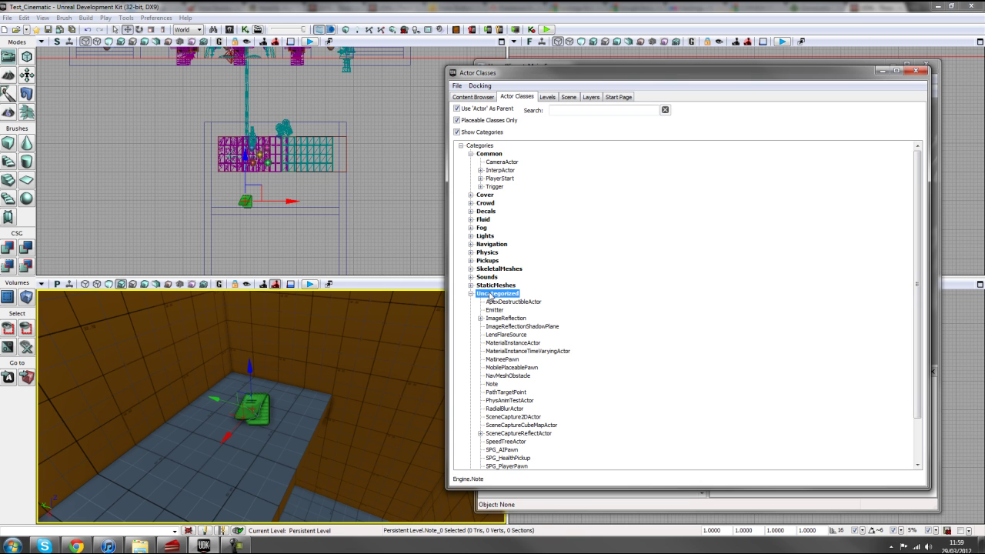
pyautogui.click(916, 70)
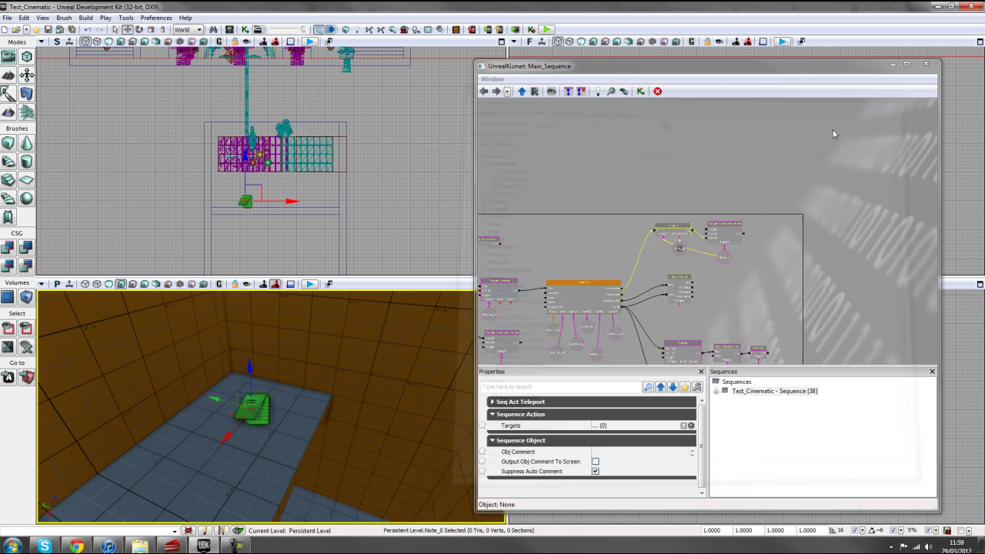
# Add a new Teleport action in empty space below the Player 0 variable in Kismet, and delete it.
pyautogui.scroll(3, 758, 301)
pyautogui.rightClick(711, 236)
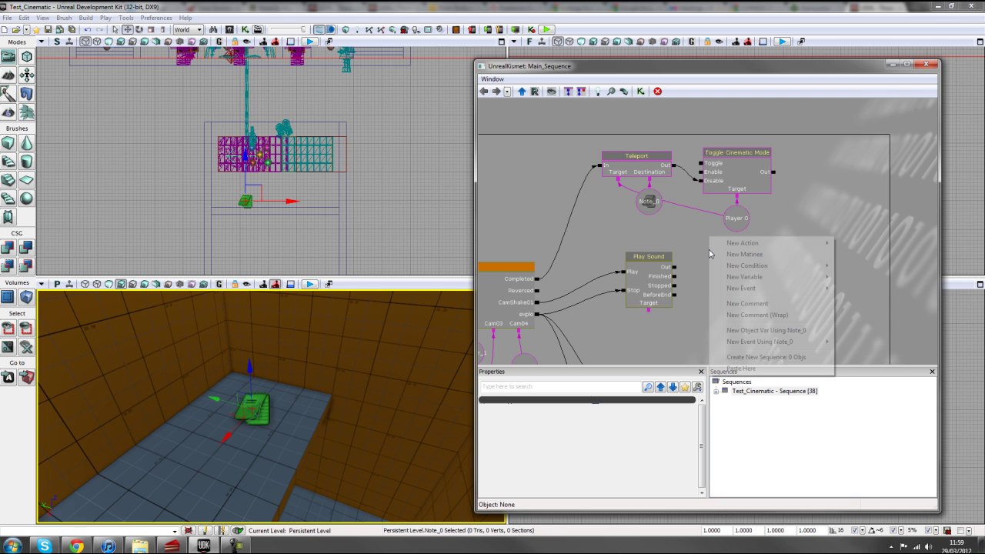
pyautogui.moveTo(739, 244)
pyautogui.moveTo(858, 223)
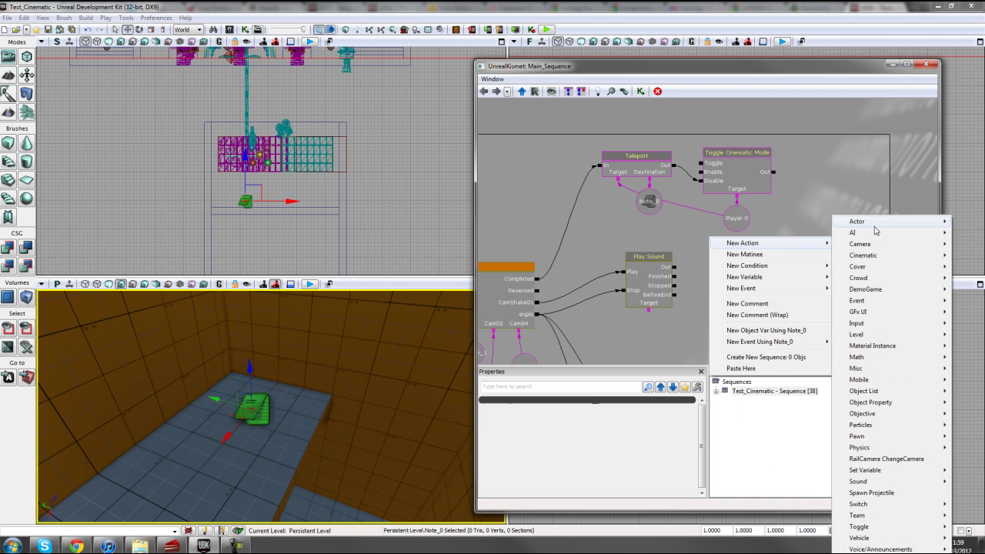
pyautogui.click(751, 449)
pyautogui.moveTo(729, 265); pyautogui.dragTo(757, 265)
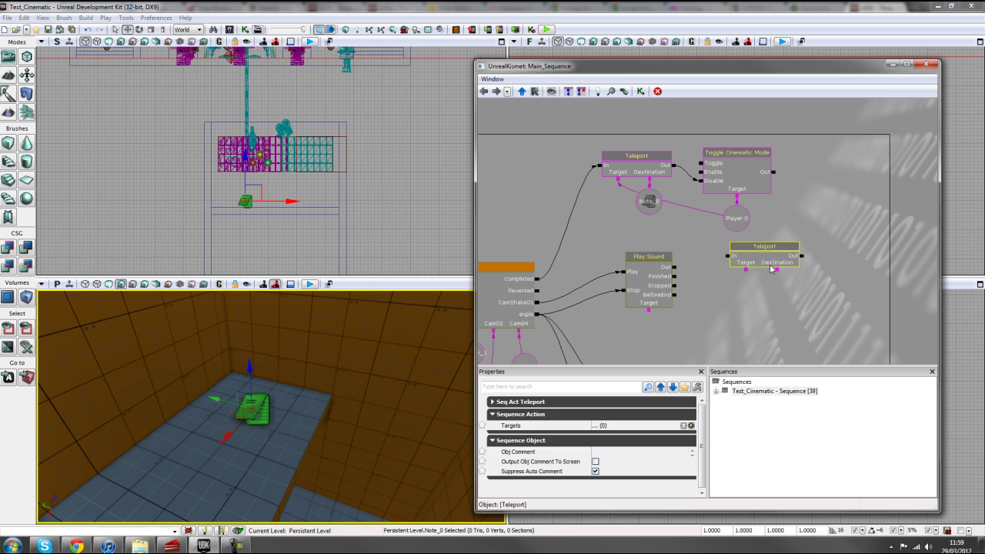
pyautogui.press('Delete')
# Delete the Note_0 variable and recreate it on the Teleport action's Destination from the Note actor selected in the level.
pyautogui.click(649, 201)
pyautogui.press('Delete')
pyautogui.click(262, 408)
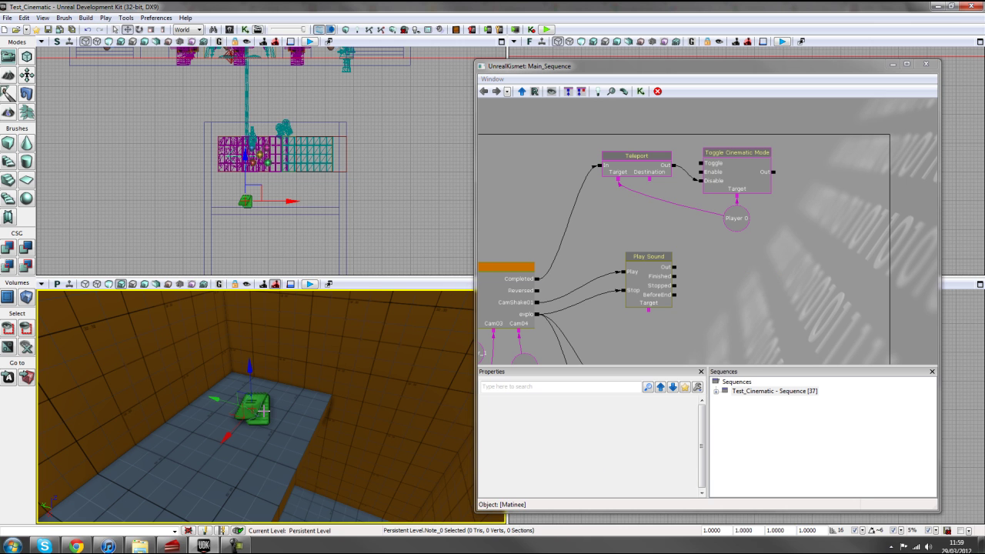
pyautogui.rightClick(650, 176)
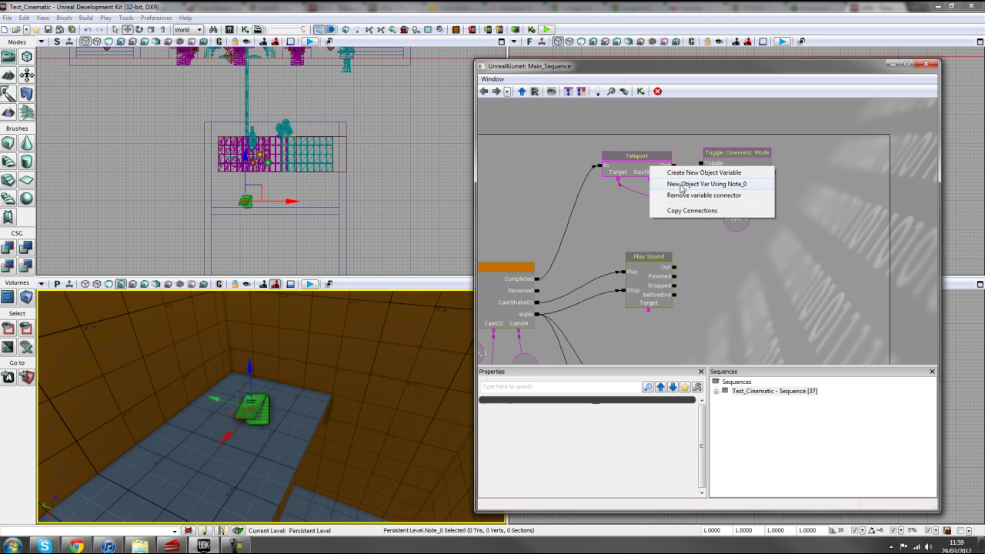
pyautogui.click(682, 185)
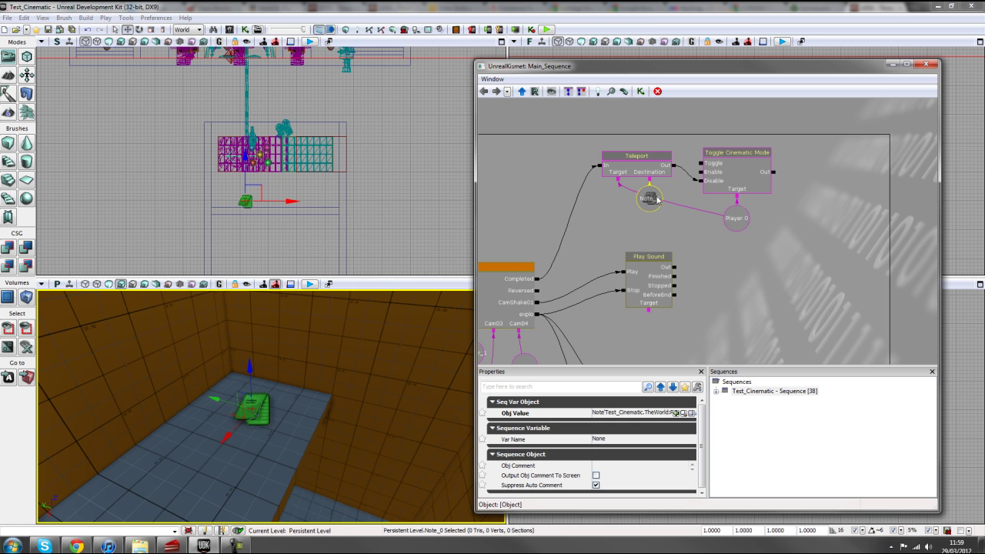
pyautogui.click(583, 204)
# Inspect the Player 0 variable, and create another player variable below the Teleport action with All Players disabled.
pyautogui.click(740, 225)
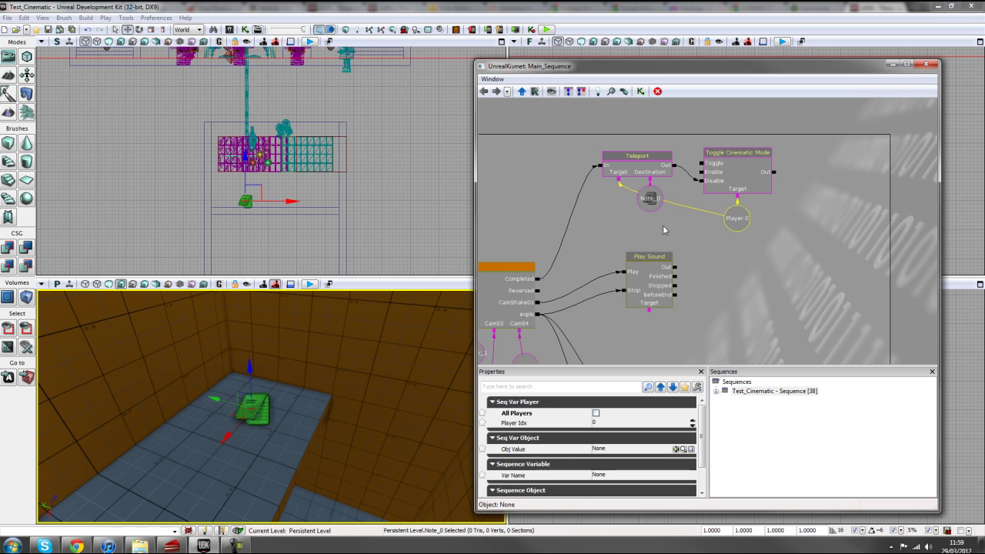
pyautogui.click(596, 216)
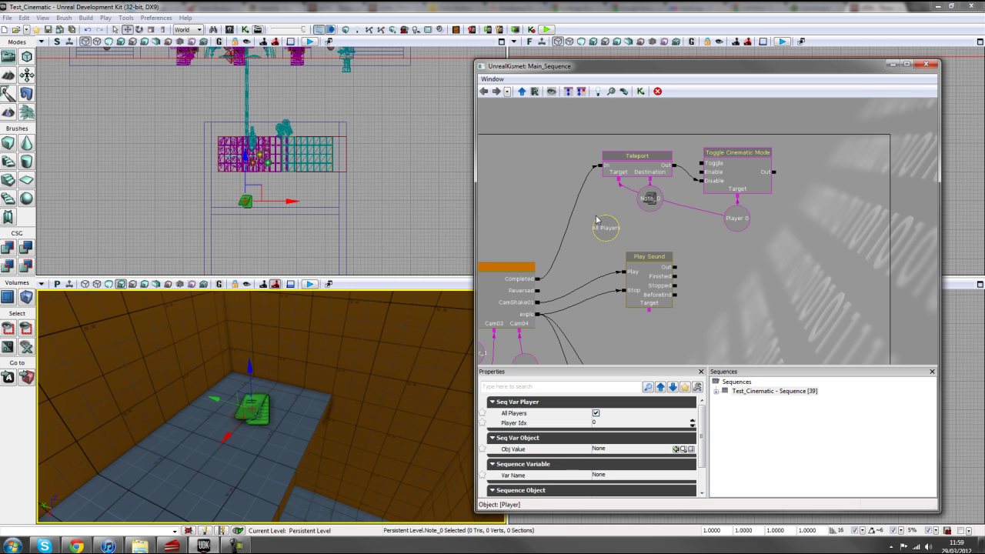
pyautogui.click(596, 415)
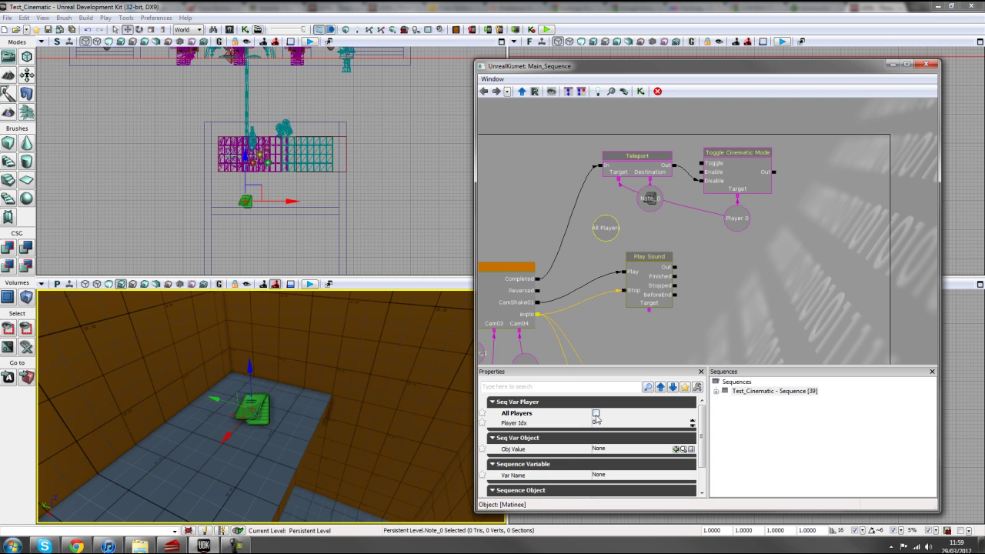
# Look up the Player type among Kismet's new variable options, and view the properties of the Toggle Cinematic Mode action.
pyautogui.rightClick(612, 206)
pyautogui.moveTo(662, 245)
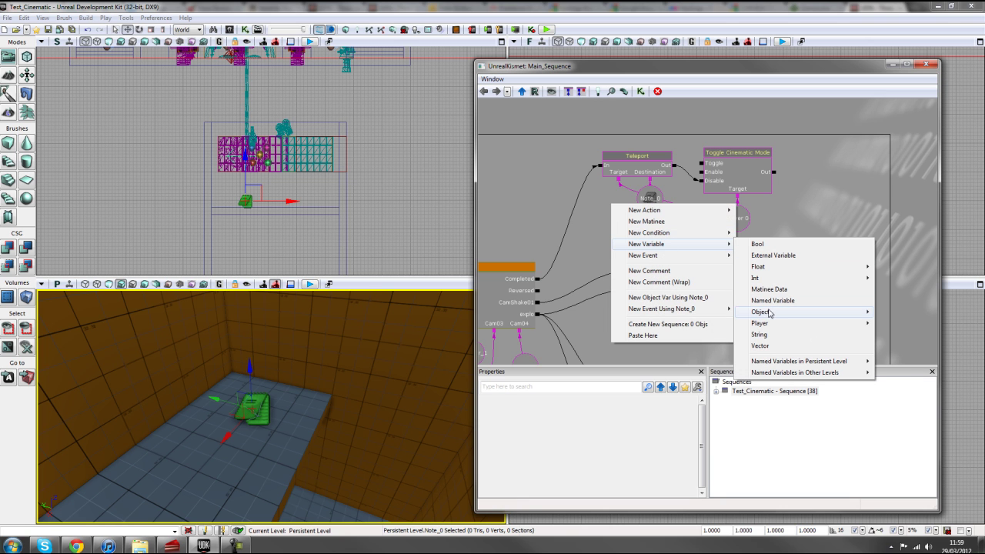
pyautogui.moveTo(766, 328)
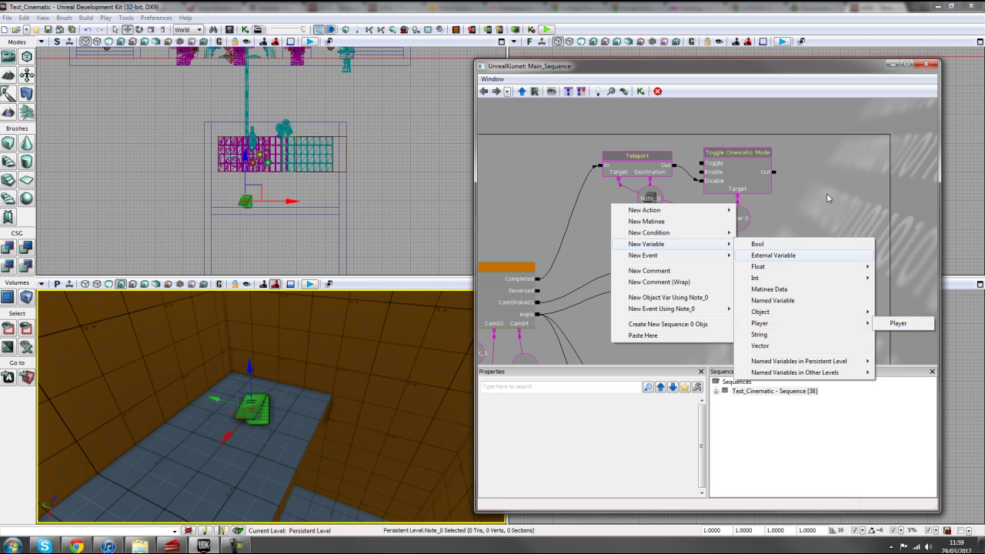
pyautogui.click(728, 173)
pyautogui.scroll(-1, 728, 172)
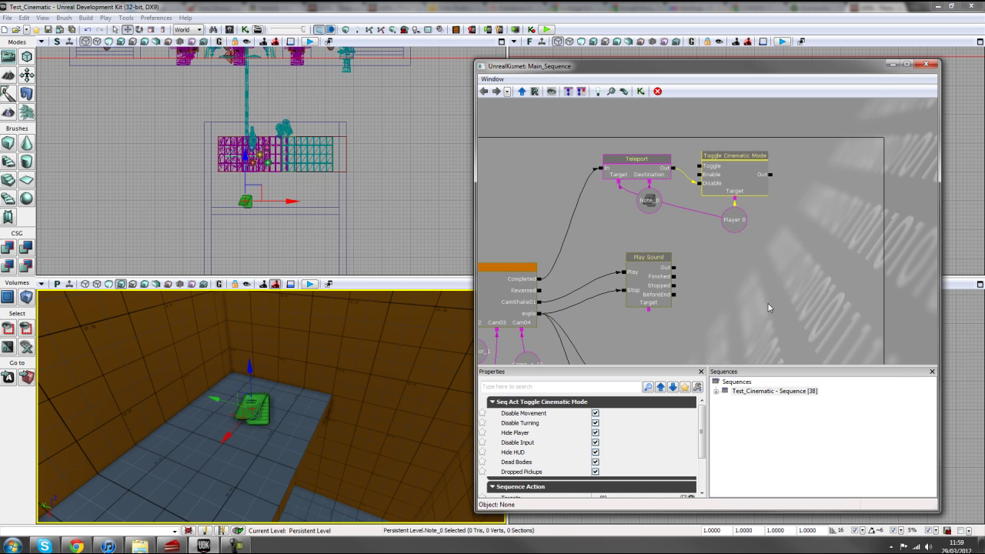
# Move the Player 0 variable slightly lower and the Note_0 variable to the right of the Teleport action's Destination link, and clear the selection.
pyautogui.moveTo(731, 212); pyautogui.dragTo(723, 232)
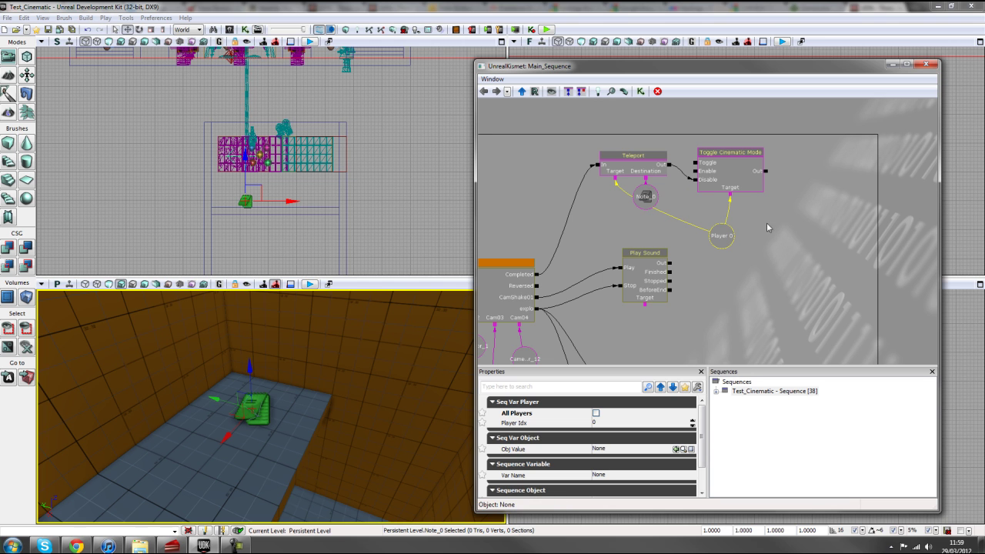
pyautogui.moveTo(637, 198); pyautogui.dragTo(660, 195)
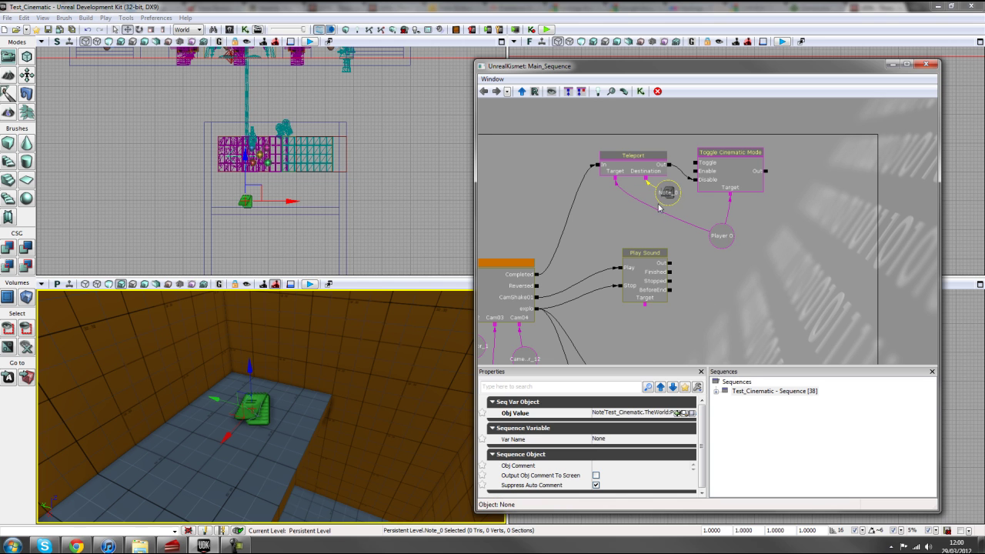
pyautogui.click(605, 234)
pyautogui.scroll(1, 606, 234)
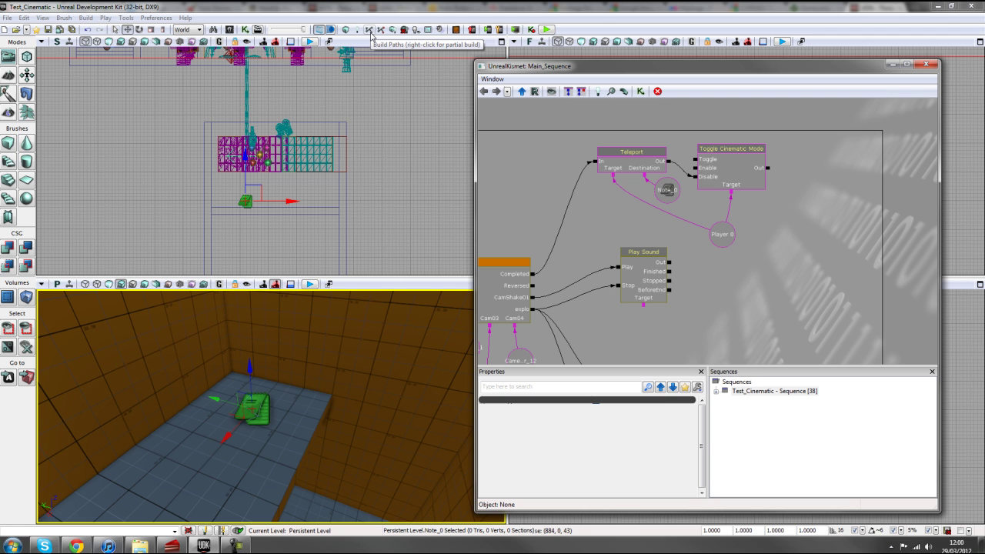
# Deselect the Note actor and review the Cinematic sequence in Kismet, from the trigger events through the Matinee to its output actions.
pyautogui.click(406, 176)
pyautogui.scroll(-5, 592, 214)
pyautogui.scroll(-4, 619, 176)
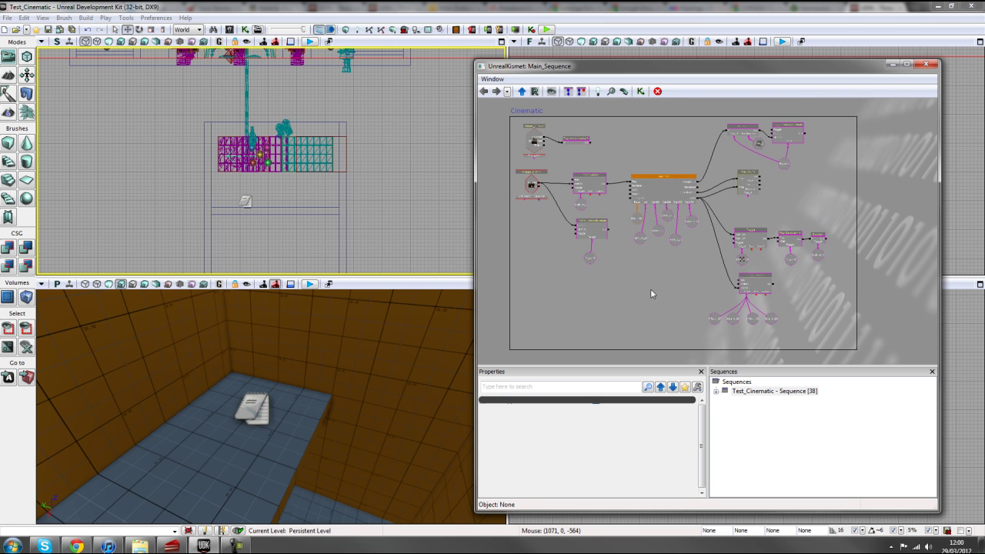
pyautogui.scroll(1, 729, 217)
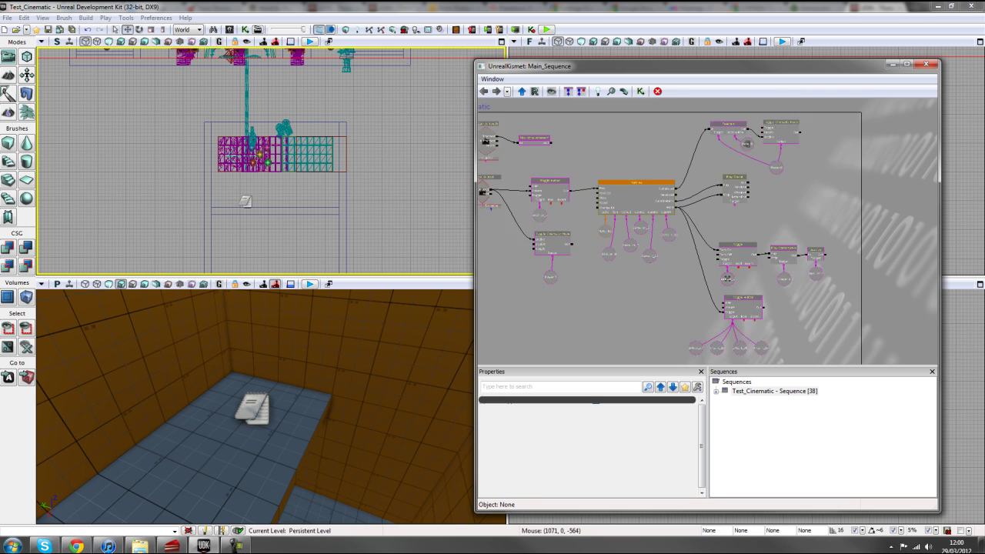
pyautogui.scroll(1, 733, 194)
pyautogui.scroll(1, 735, 197)
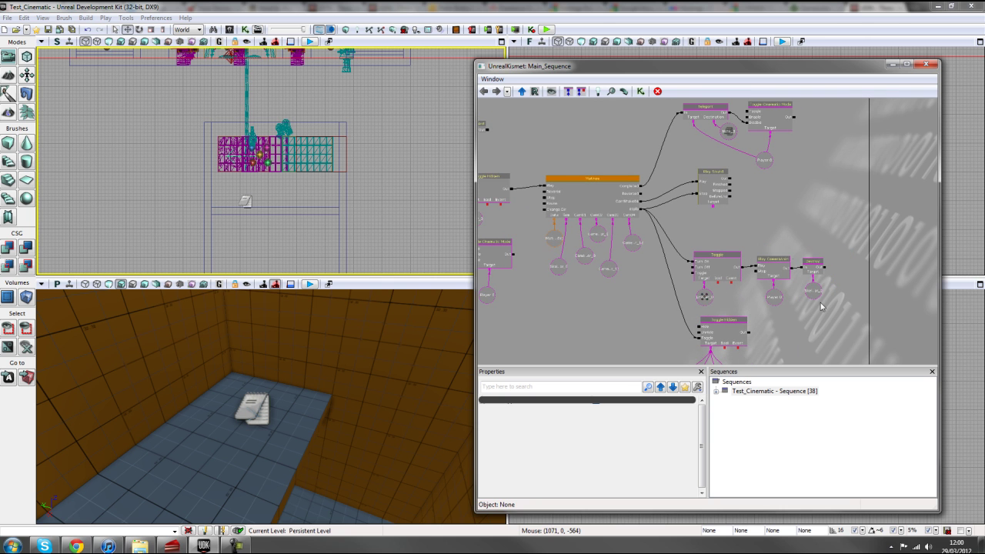
pyautogui.click(689, 231)
pyautogui.moveTo(689, 231); pyautogui.dragTo(788, 233)
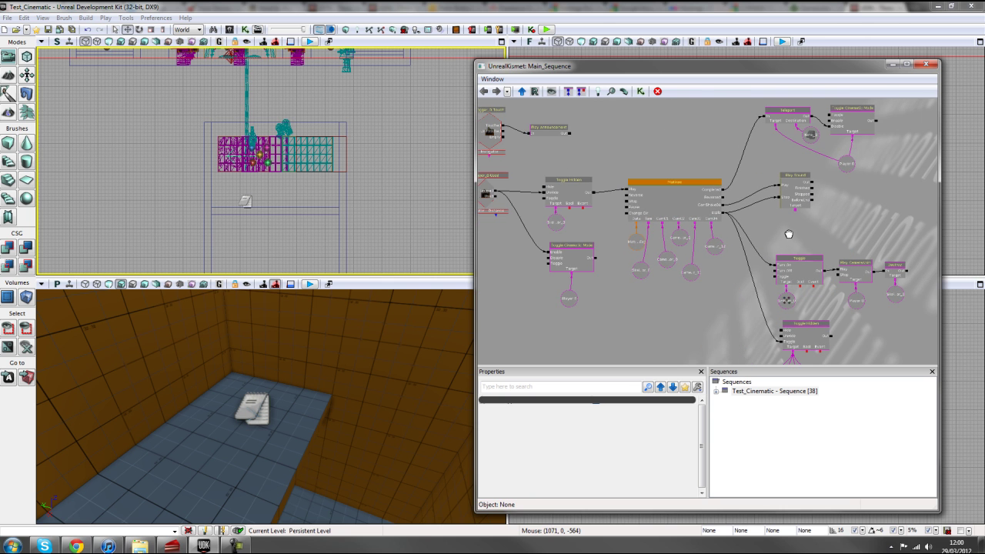
# Open the Matinee, look through the track types that can be added to DirGroup, and close the Matinee editor.
pyautogui.doubleClick(674, 199)
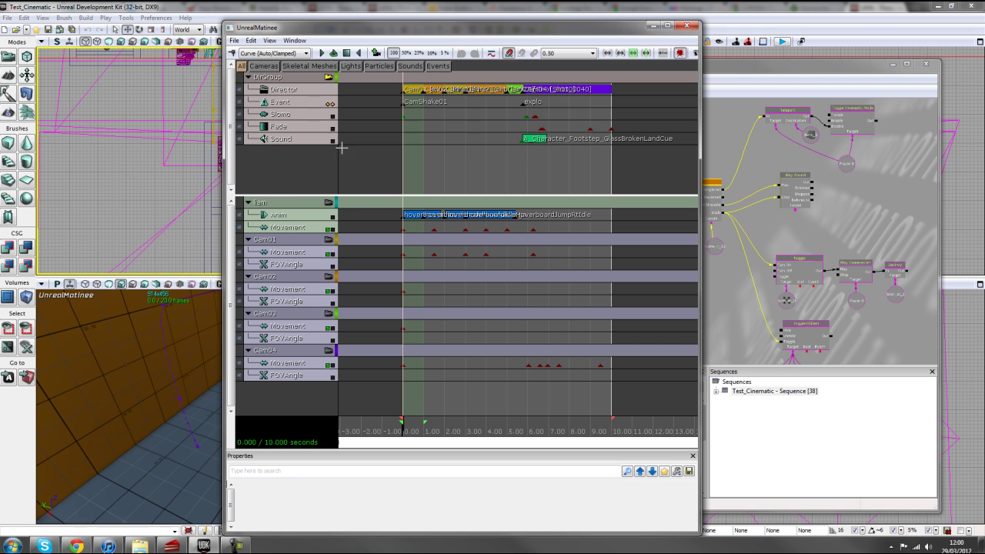
pyautogui.rightClick(301, 80)
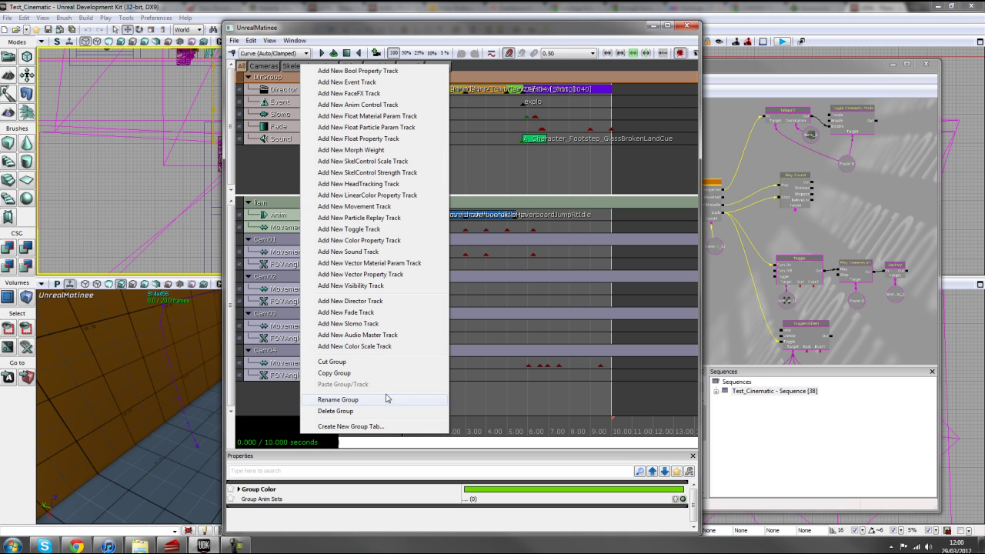
pyautogui.click(281, 170)
pyautogui.click(688, 26)
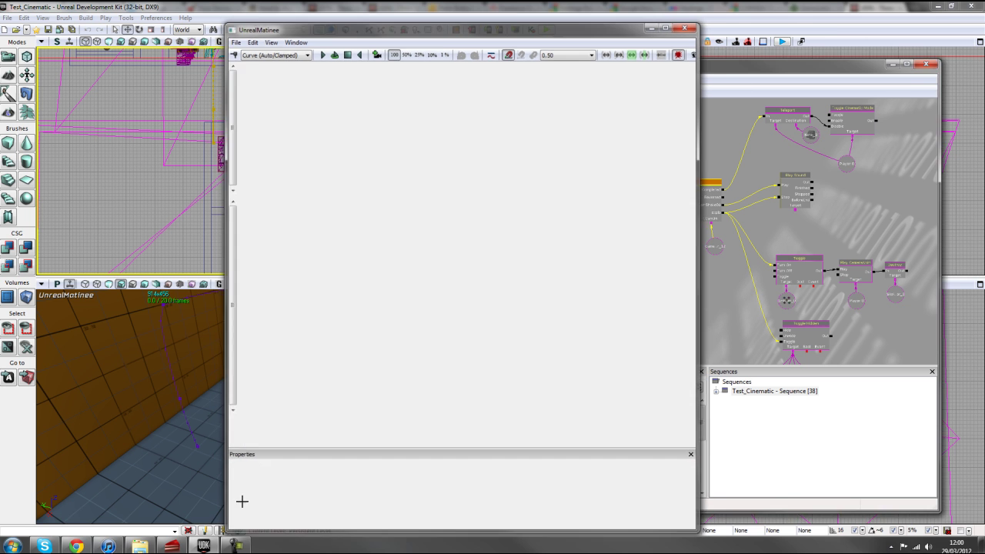
# Play the level from the floor in front of the crates, trigger the cinematic to check the teleport, and end the preview.
pyautogui.moveTo(220, 468); pyautogui.dragTo(220, 408)
pyautogui.moveTo(220, 408); pyautogui.dragTo(219, 377, button='right')
pyautogui.rightClick(285, 487)
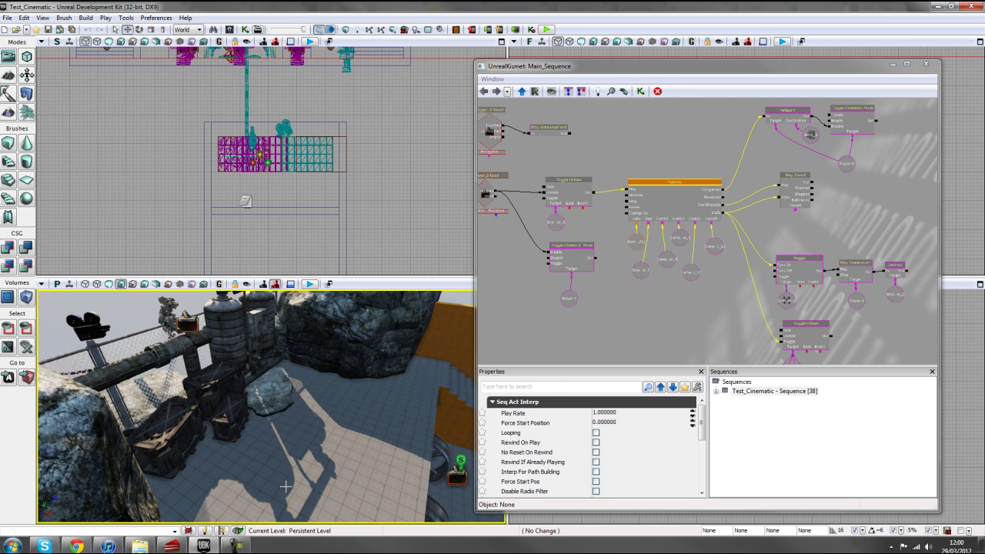
pyautogui.click(315, 475)
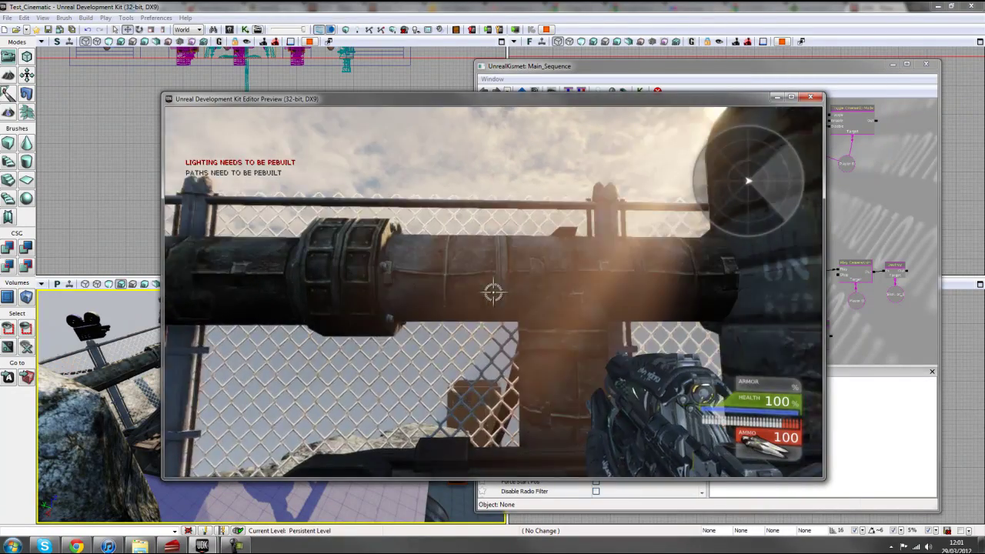
pyautogui.press('w')
pyautogui.press('space')
pyautogui.press('space')
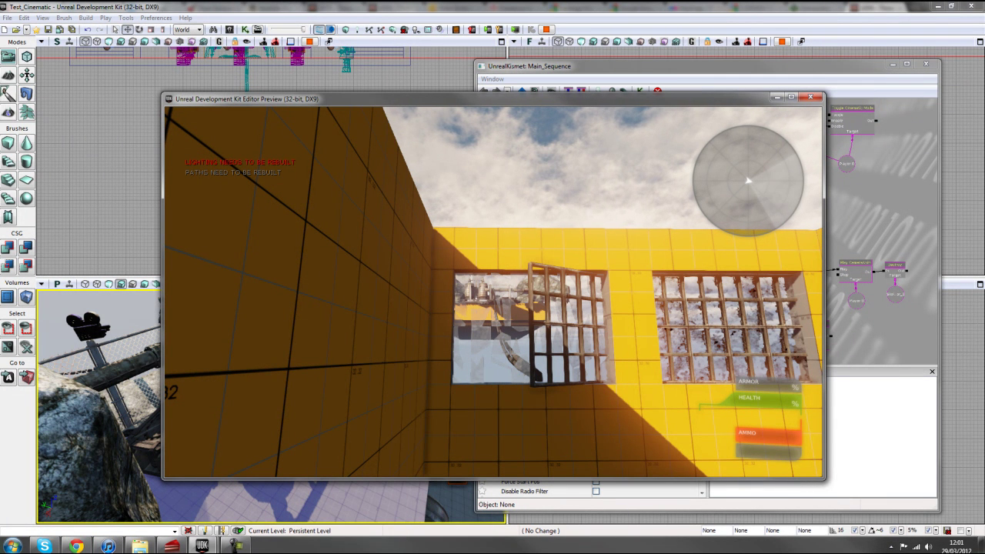
pyautogui.press('Escape')
# Frame the whole level in the side view and open the World Properties.
pyautogui.scroll(-5, 386, 268)
pyautogui.moveTo(385, 272); pyautogui.dragTo(388, 261, button='right')
pyautogui.scroll(-1, 388, 261)
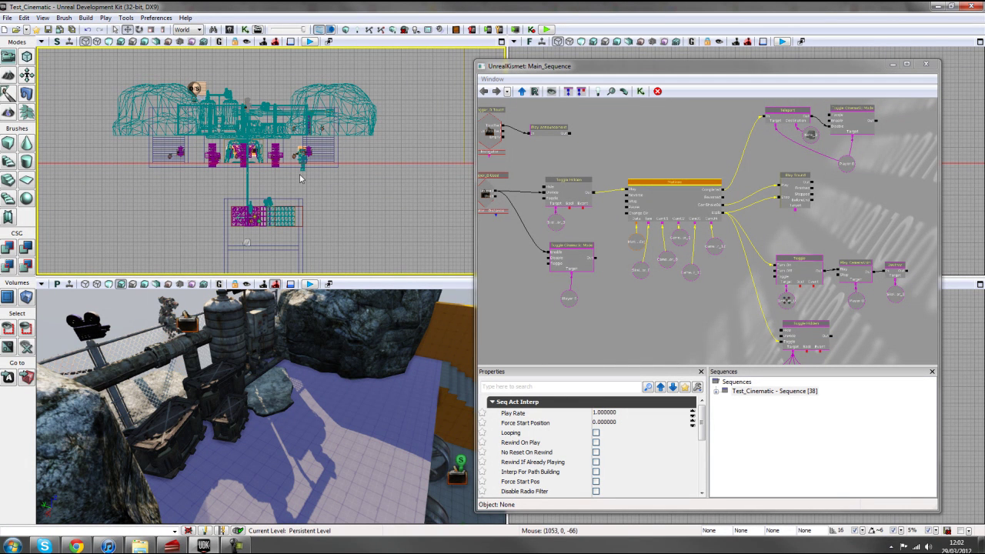
pyautogui.moveTo(139, 189); pyautogui.dragTo(192, 209)
pyautogui.click(43, 17)
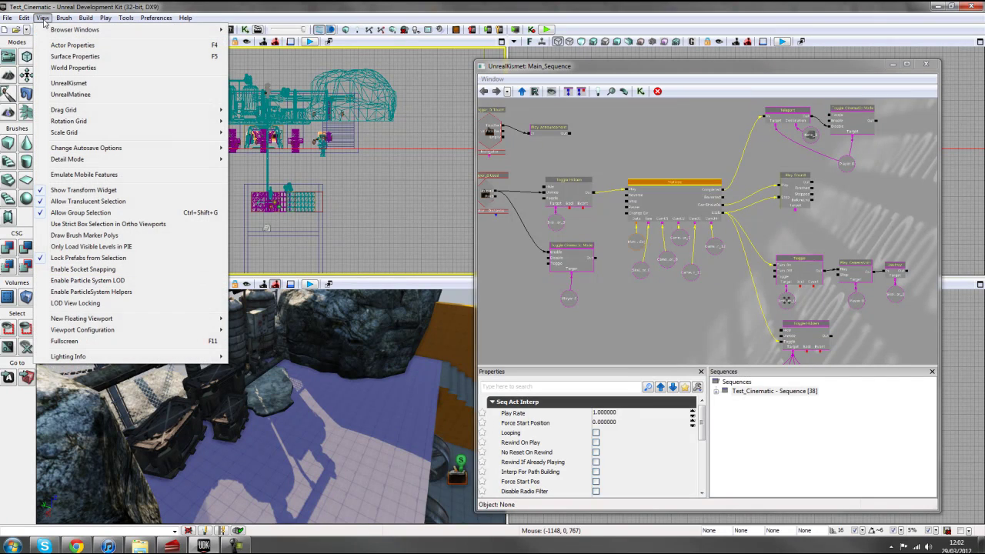
pyautogui.click(73, 68)
pyautogui.moveTo(661, 171); pyautogui.dragTo(629, 127)
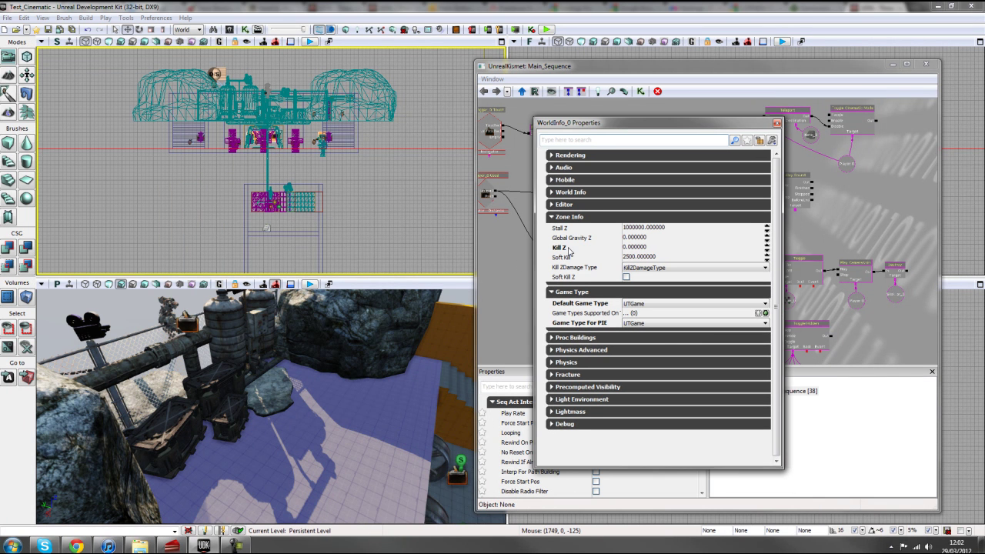
# Try a Kill Z value of -3000 in Zone Info and check the kill line's height below the level.
pyautogui.click(625, 247)
pyautogui.press('BackSpace')
pyautogui.write('-3000')
pyautogui.press('Return')
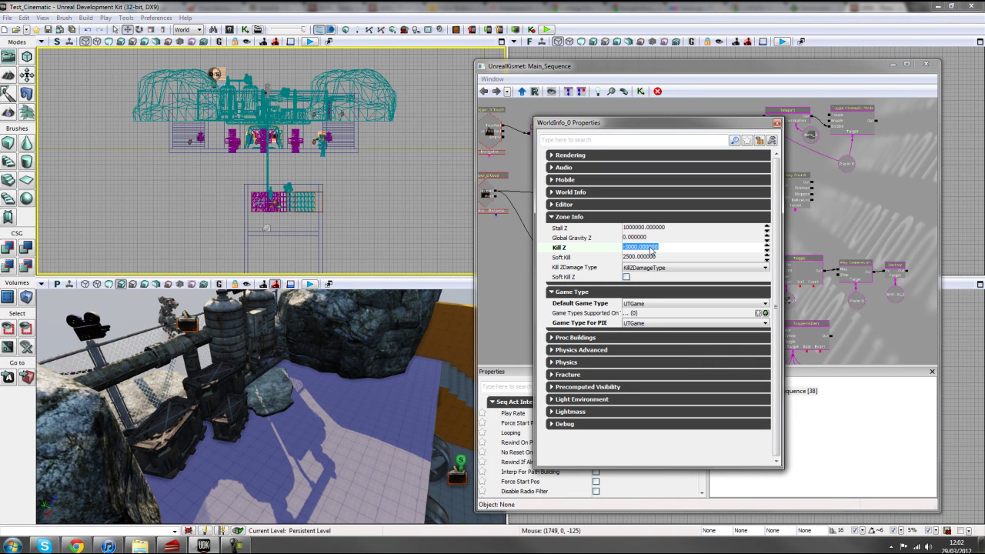
pyautogui.scroll(-2, 426, 184)
pyautogui.scroll(-4, 346, 115)
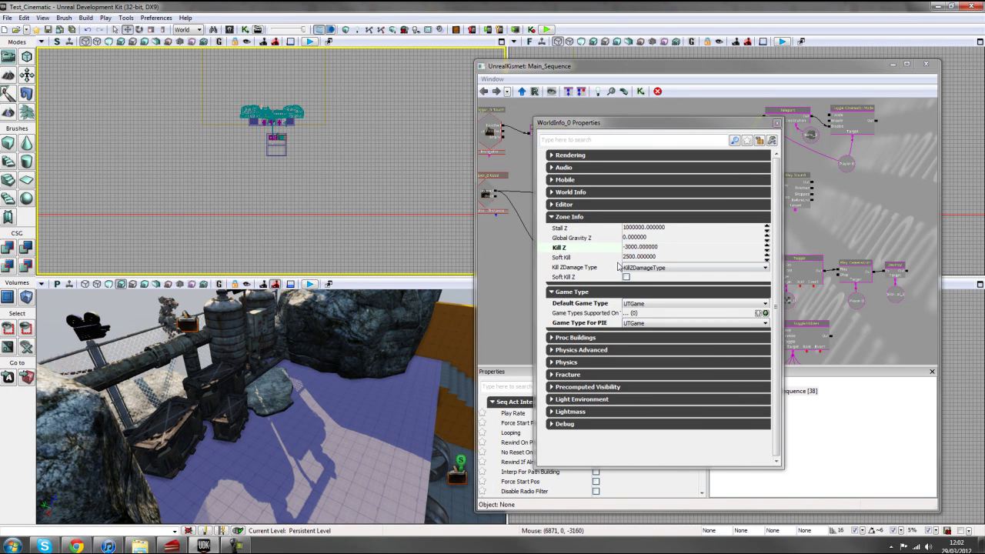
# Try a Kill Z value of -1000 and check the kill line against the lower room.
pyautogui.click(663, 248)
pyautogui.write('-1000')
pyautogui.press('Return')
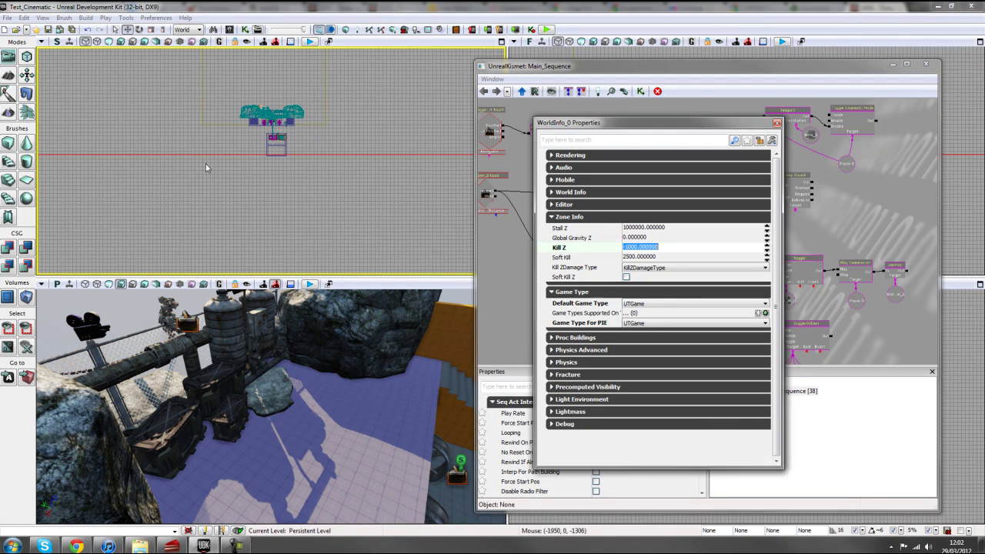
pyautogui.scroll(3, 206, 167)
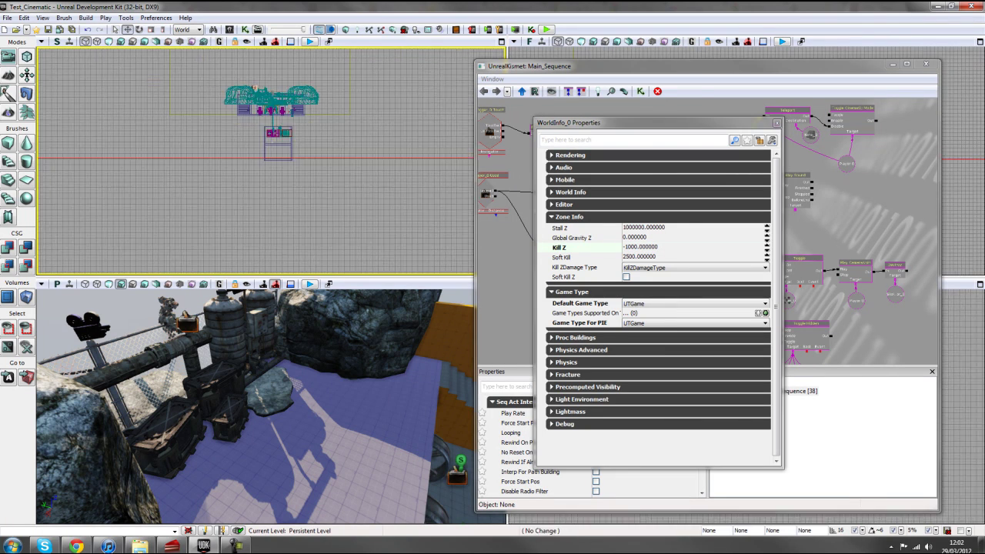
# Set Kill Z to -1100, check the kill line beneath the lower room, and close the World Properties.
pyautogui.click(627, 246)
pyautogui.press('BackSpace')
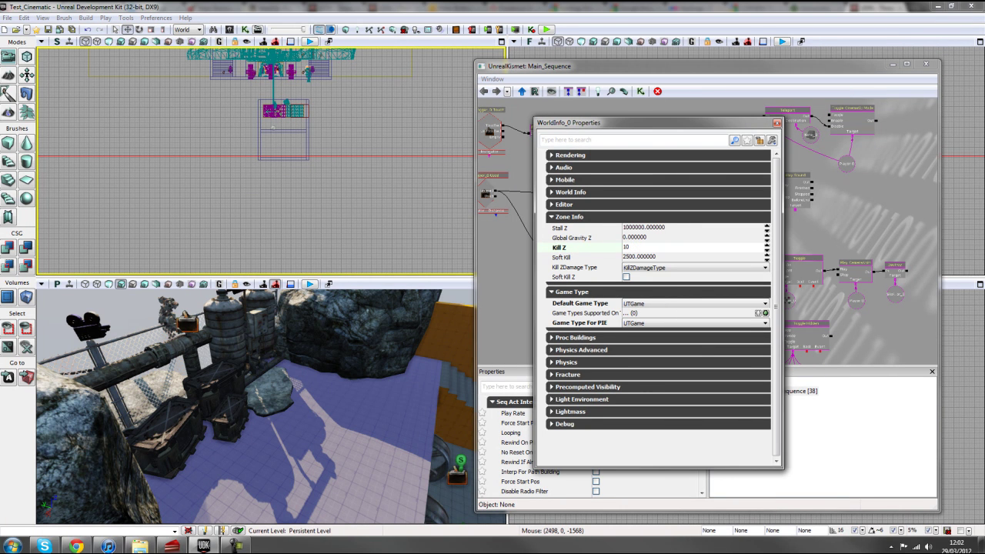
pyautogui.write('-1100')
pyautogui.press('Return')
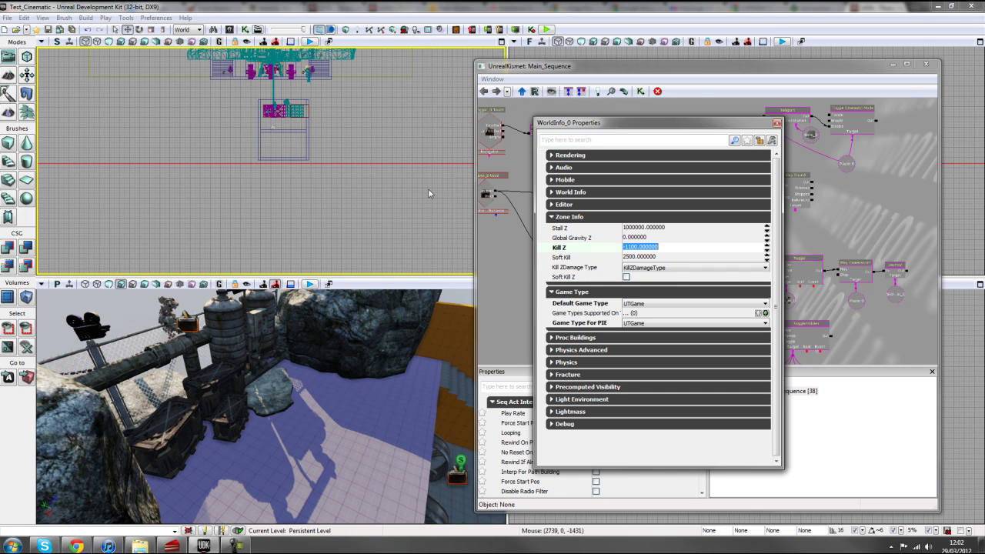
pyautogui.scroll(5, 408, 154)
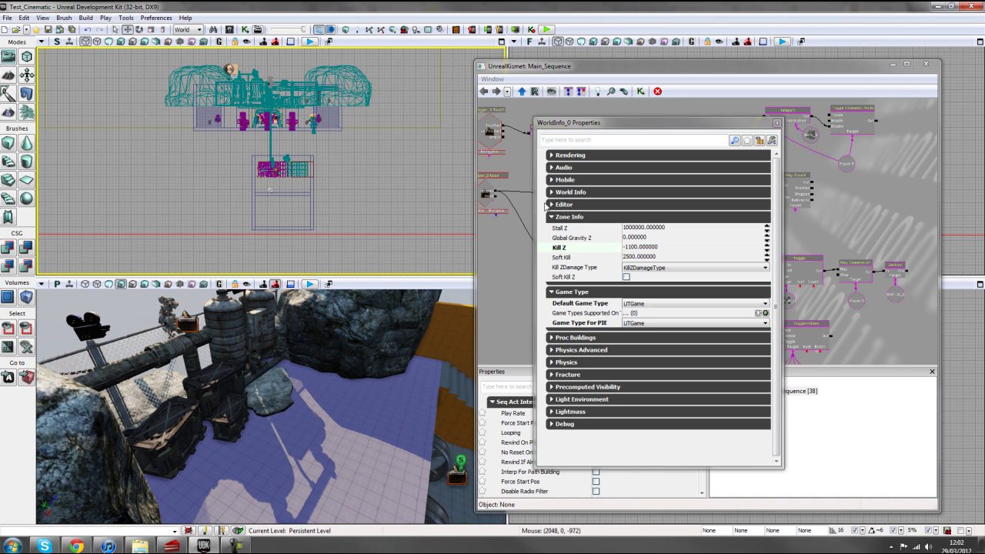
pyautogui.click(778, 124)
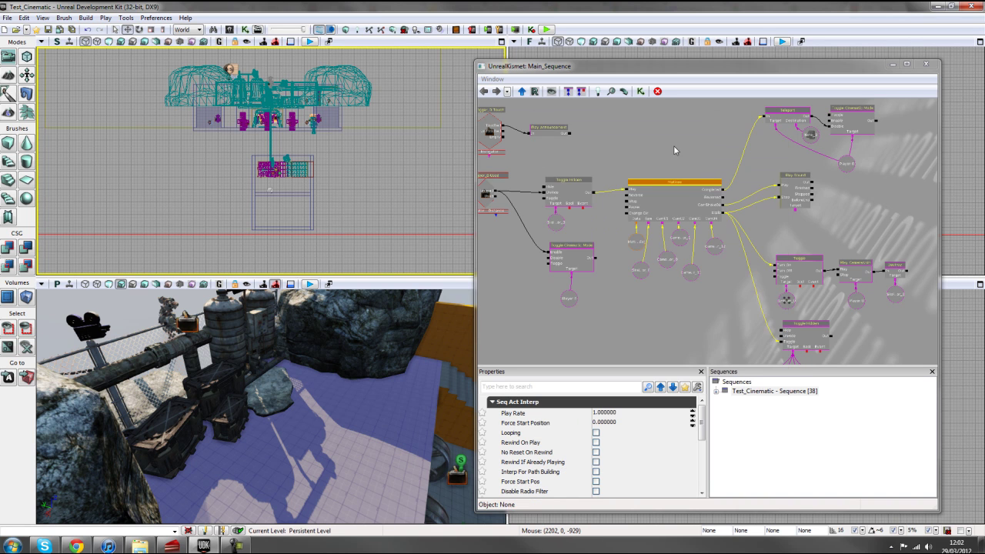
# Examine the complete Cinematic node network in Kismet, and the rocks, pipes and crates of the set in the perspective view.
pyautogui.scroll(-4, 671, 176)
pyautogui.click(648, 200)
pyautogui.scroll(4, 624, 190)
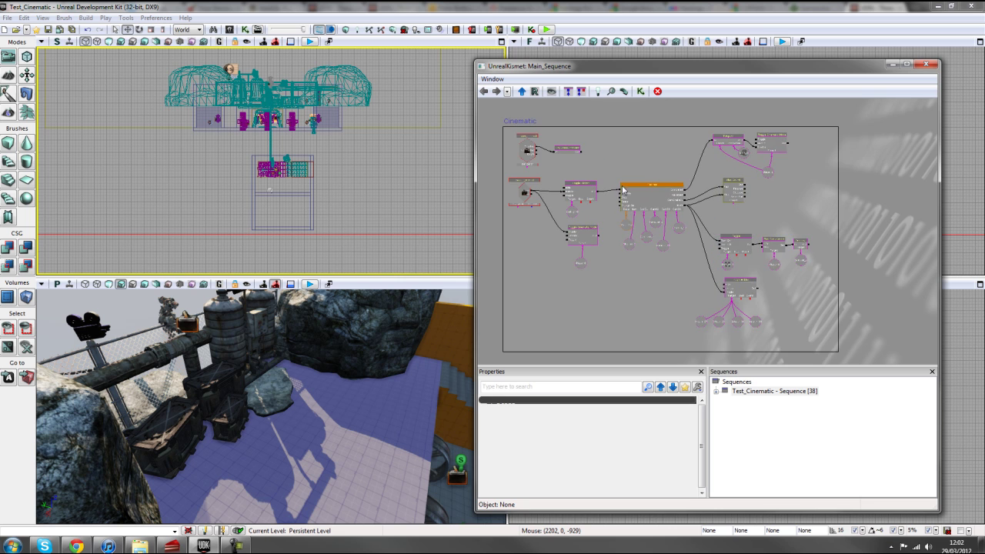
pyautogui.click(654, 197)
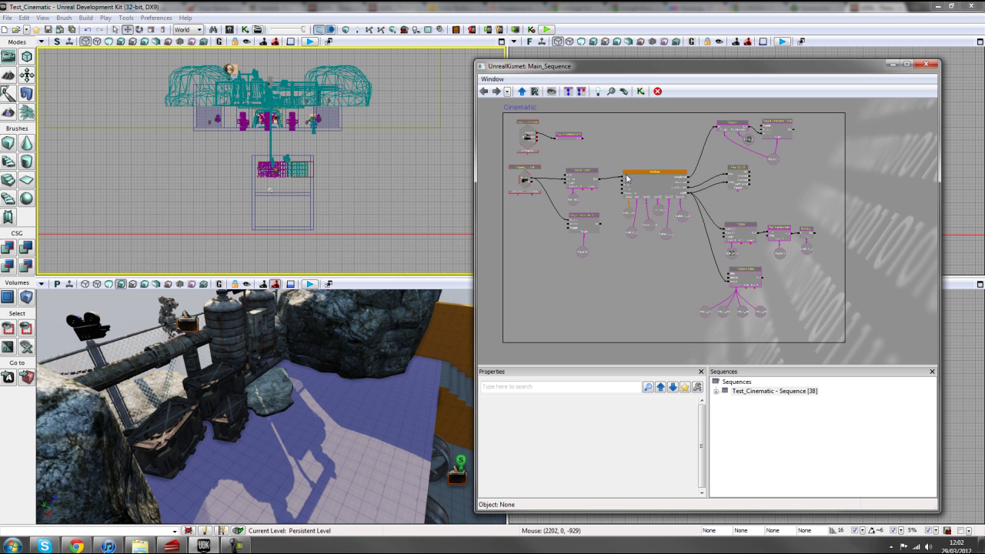
pyautogui.click(633, 263)
pyautogui.scroll(4, 608, 265)
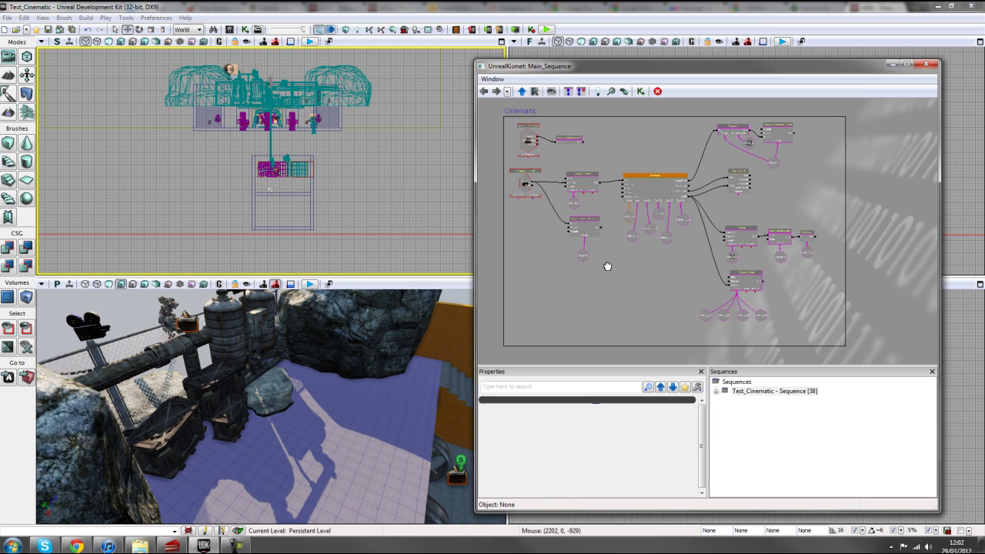
pyautogui.moveTo(621, 264); pyautogui.dragTo(624, 267)
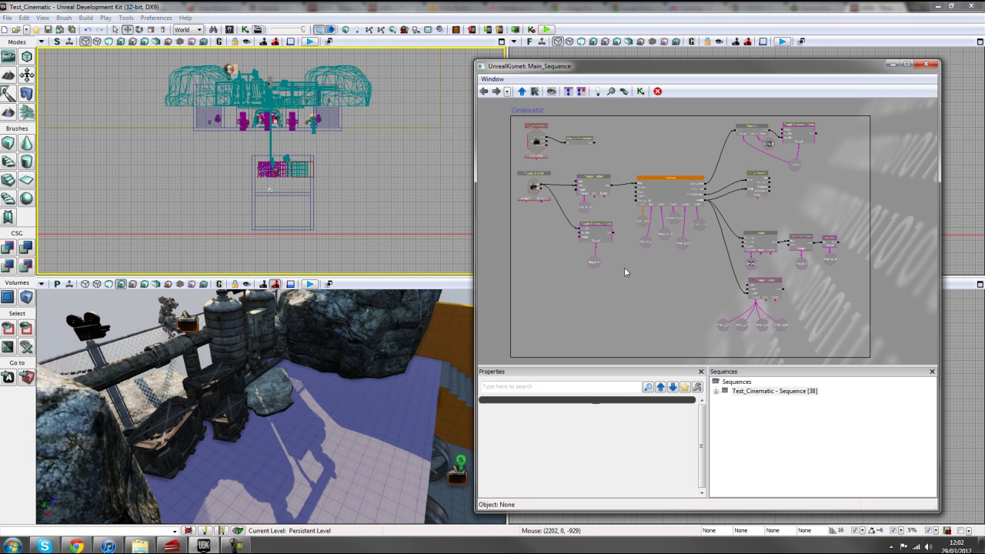
pyautogui.click(358, 395)
pyautogui.moveTo(377, 383); pyautogui.dragTo(315, 369, button='right')
pyautogui.moveTo(377, 383); pyautogui.dragTo(381, 366, button='right')
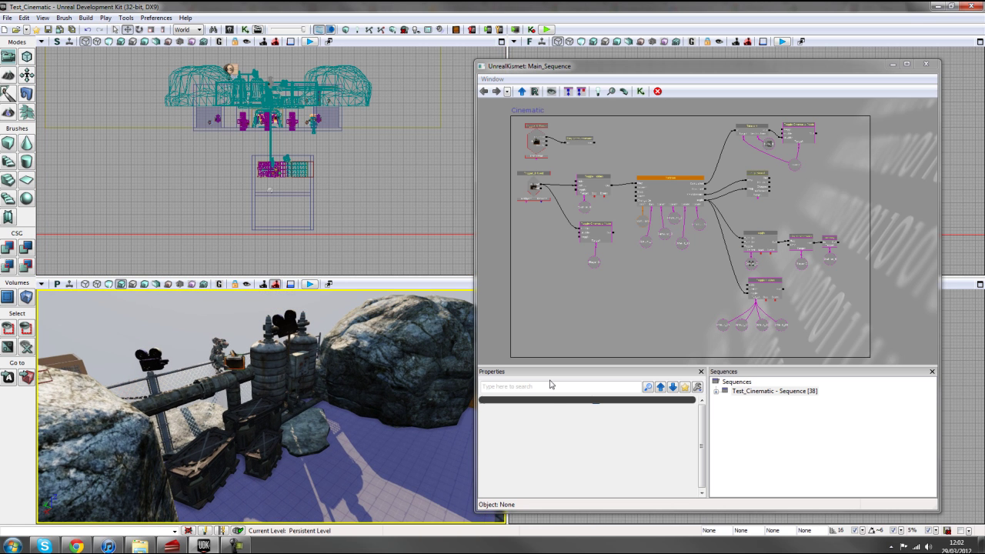